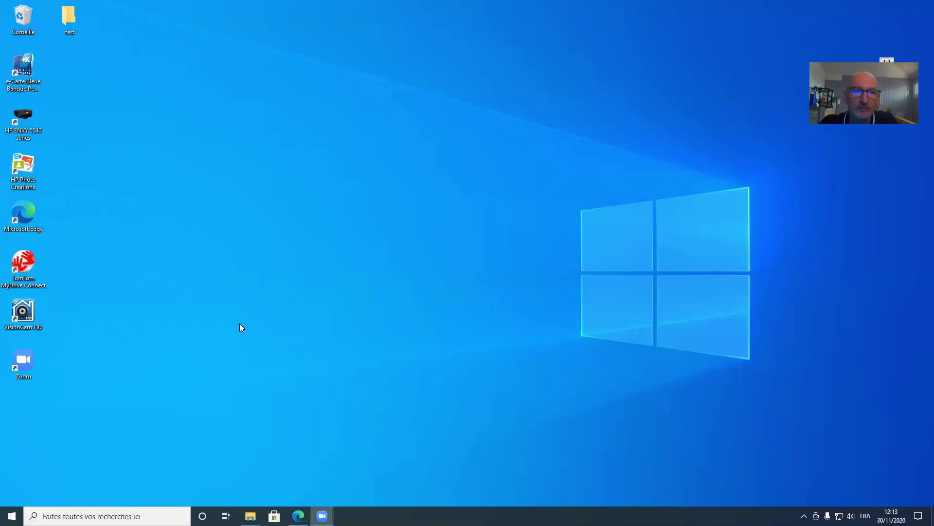
Create a desktop shortcut named Documents that points to the Documents folder under Ce PC.
right_click(290, 227)
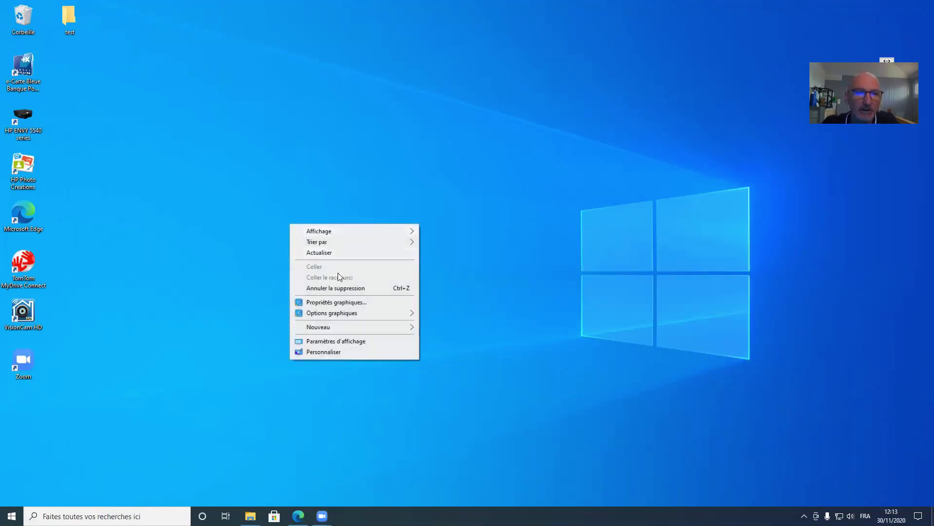
mouse_move(334, 332)
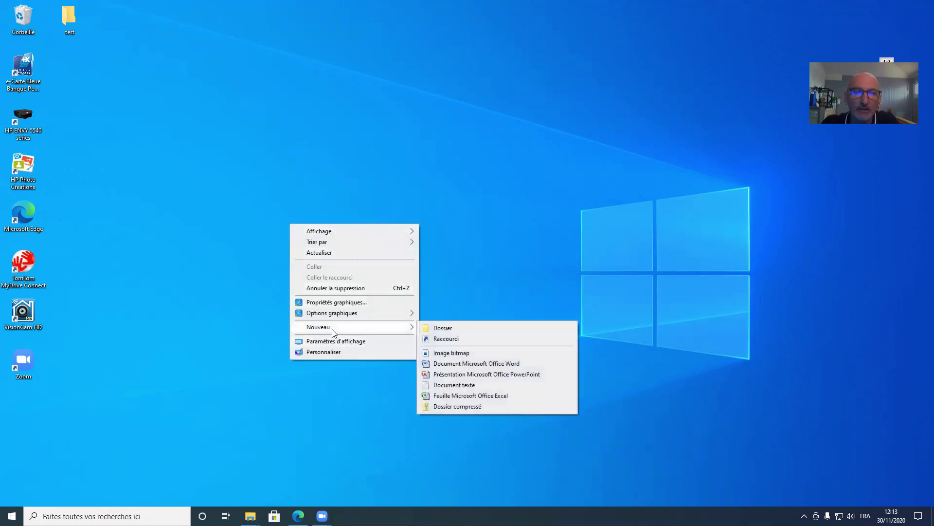
click(458, 340)
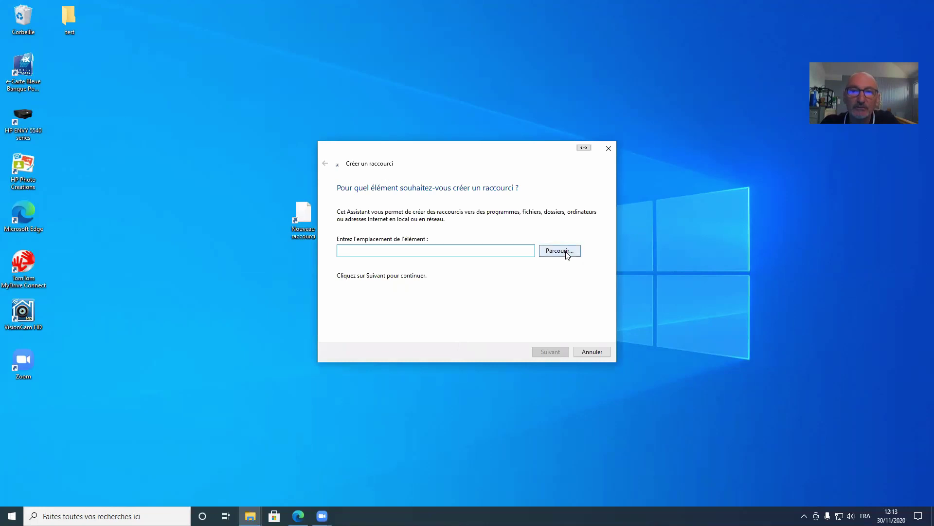
click(567, 255)
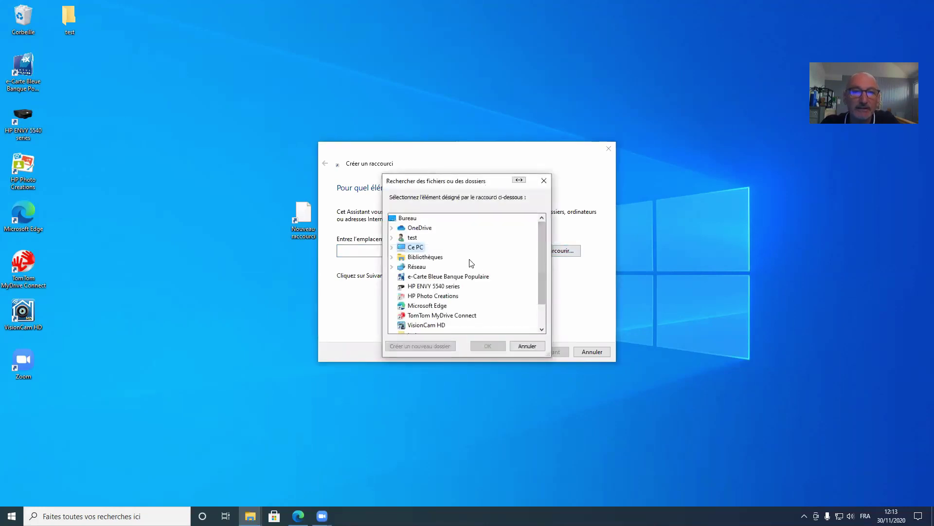
double_click(419, 248)
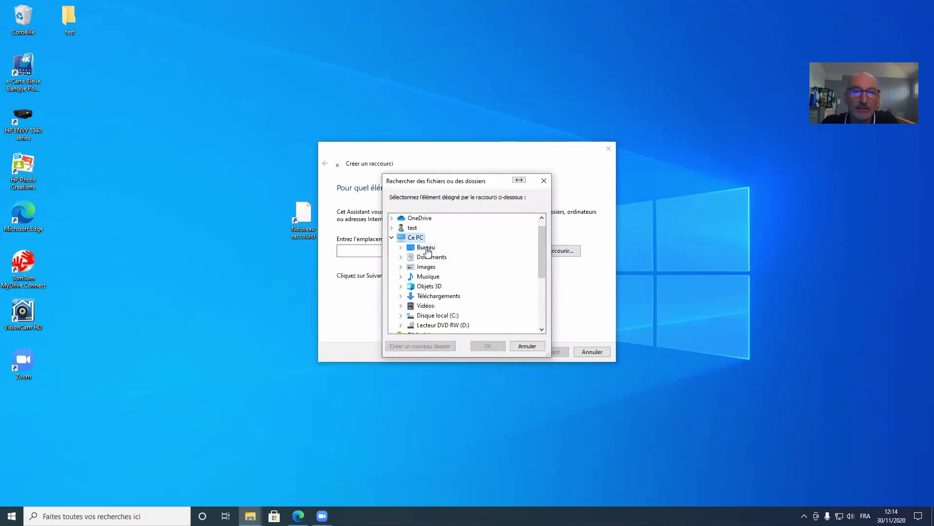
double_click(436, 258)
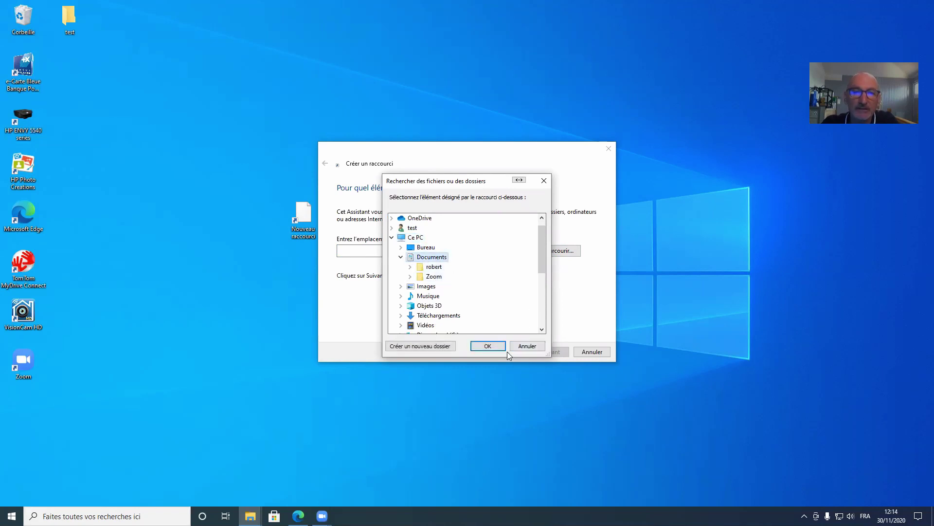
click(489, 347)
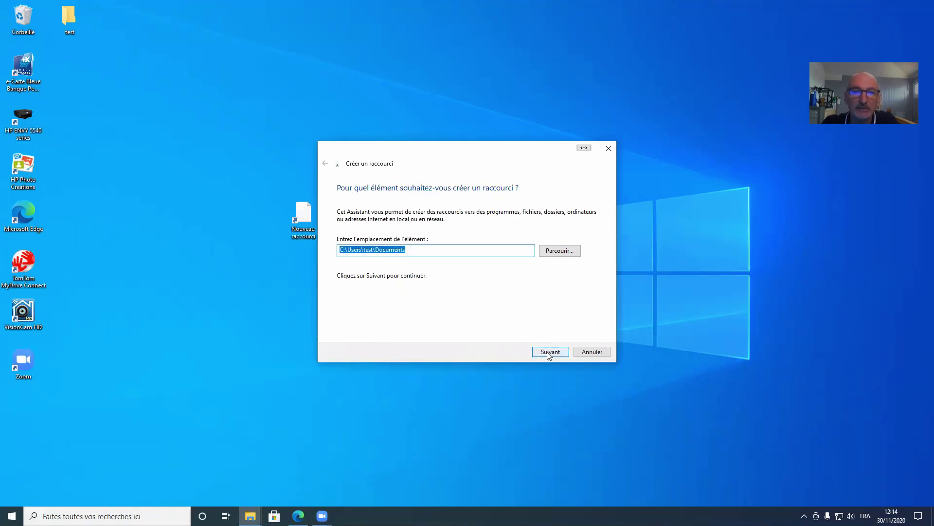
click(548, 351)
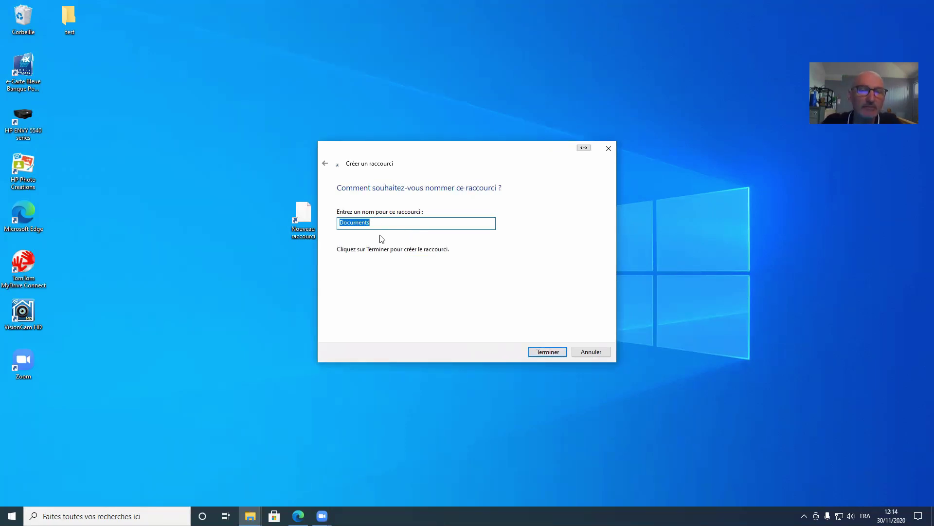
click(548, 352)
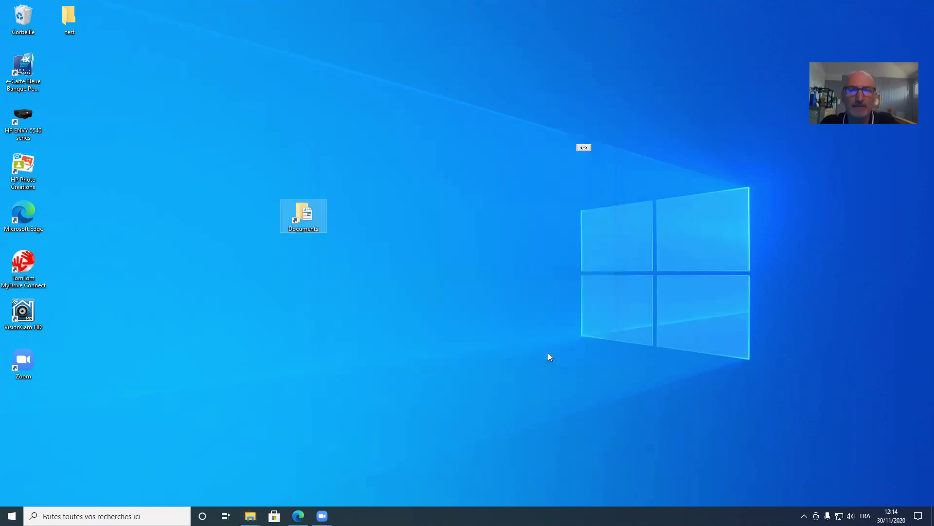
Test the new Documents shortcut by viewing the folder's contents, and close the Documents window.
double_click(304, 223)
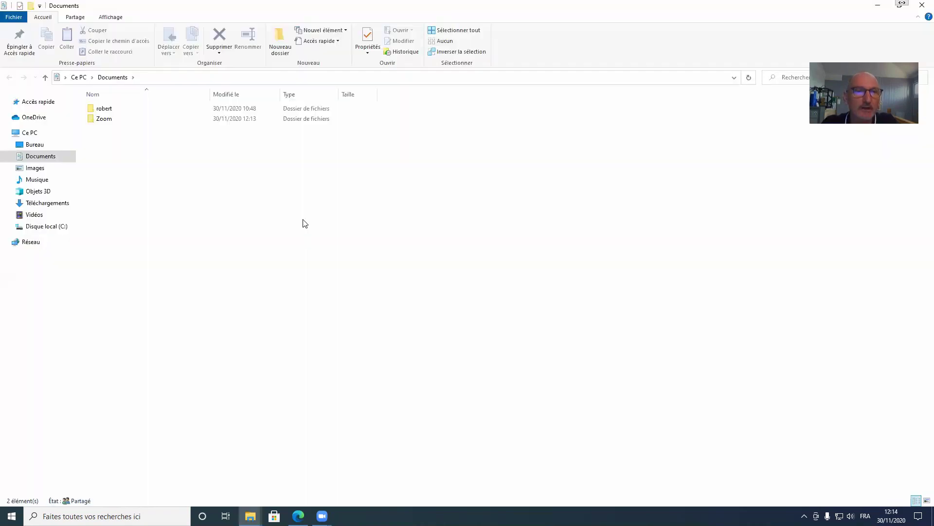
click(103, 122)
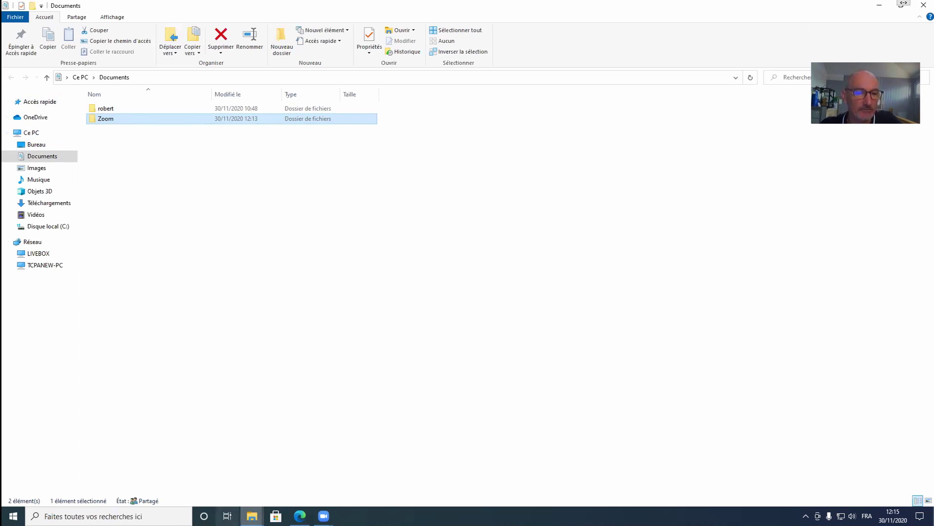
mouse_move(251, 516)
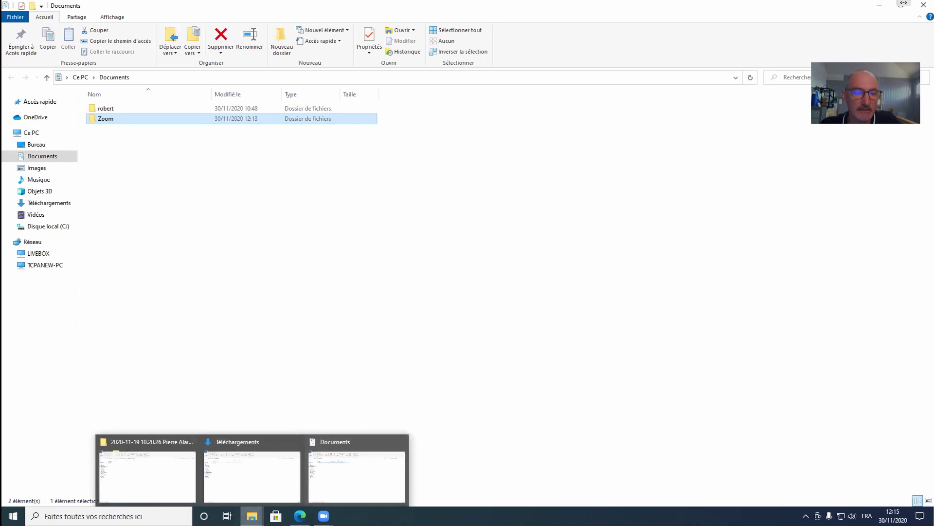
click(345, 481)
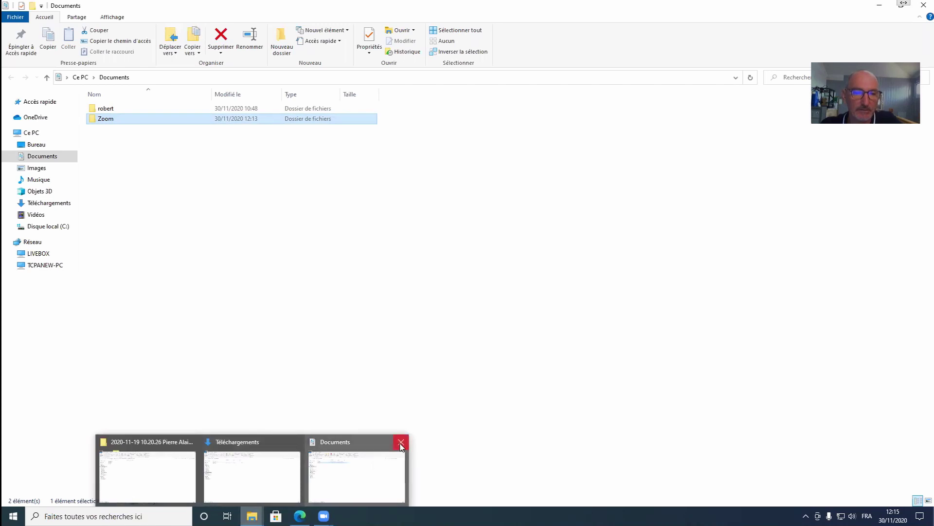
click(401, 442)
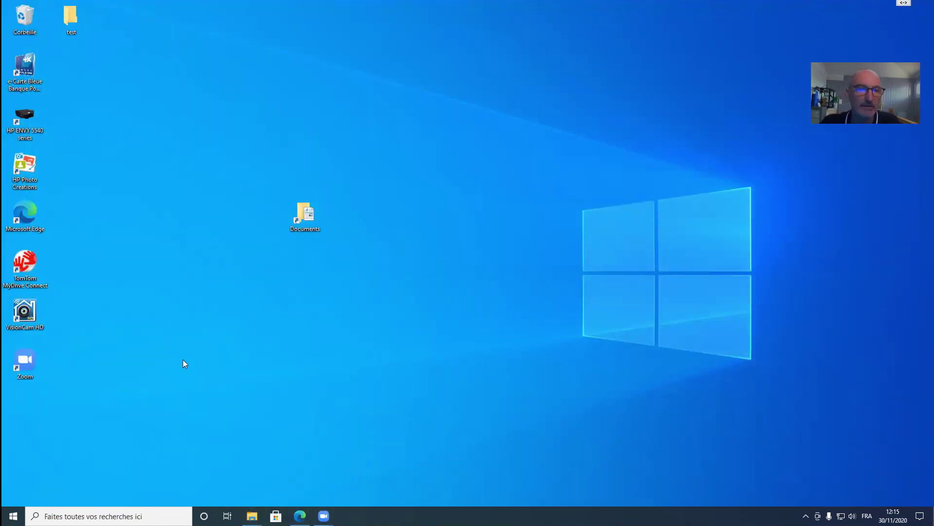
Open the Bonjour Word document from the first subfolder of Documents, starting from the desktop shortcut.
double_click(307, 222)
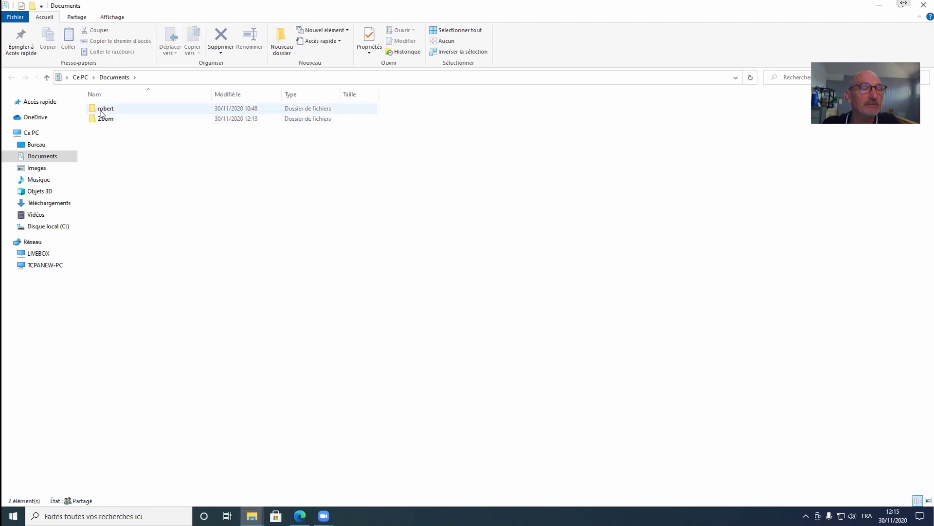
mouse_move(102, 114)
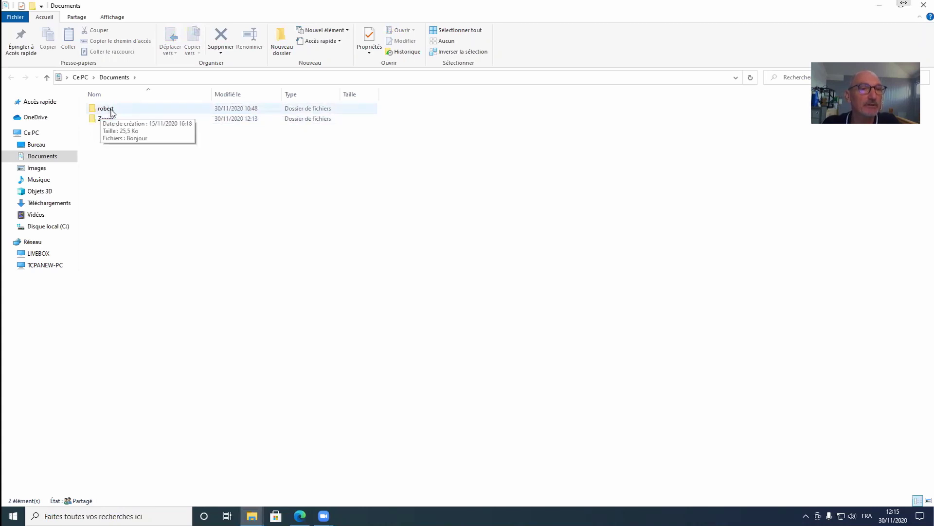
double_click(111, 112)
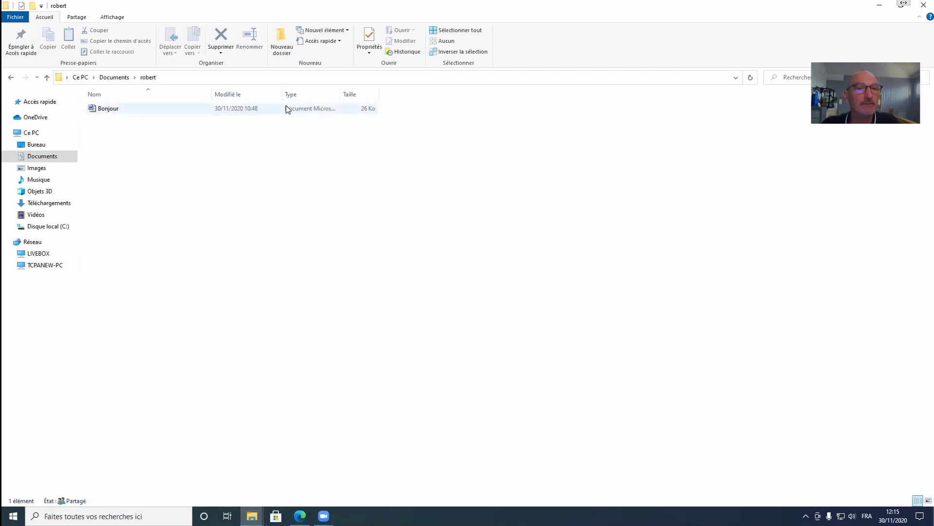
double_click(117, 109)
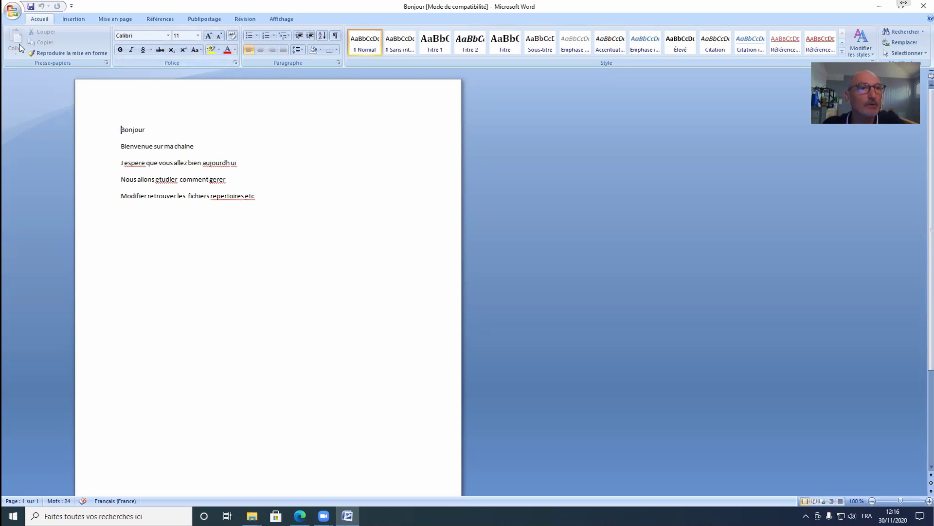
Start the spelling and grammar check, correcting "espere" to "espère" and "aujourdh ui" to "aujourd'hui" without the leftover "ui".
click(245, 19)
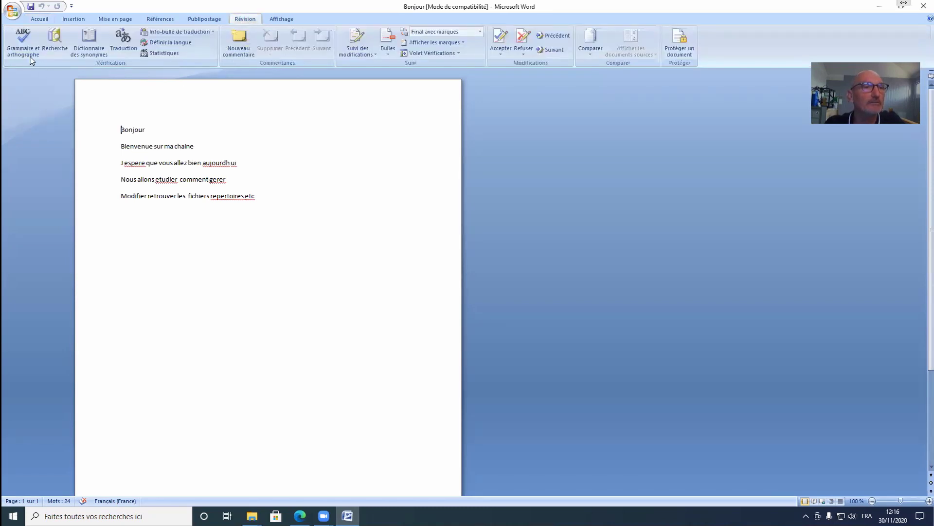
click(20, 43)
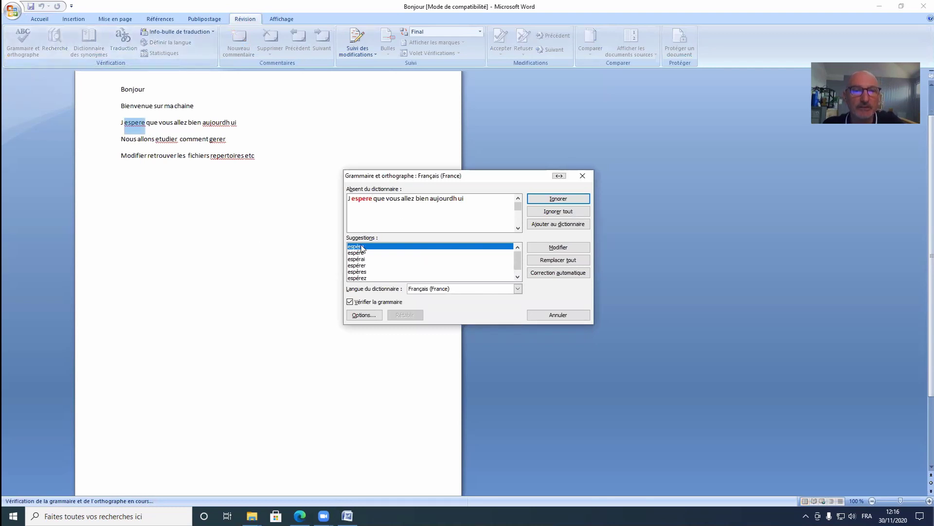
click(567, 252)
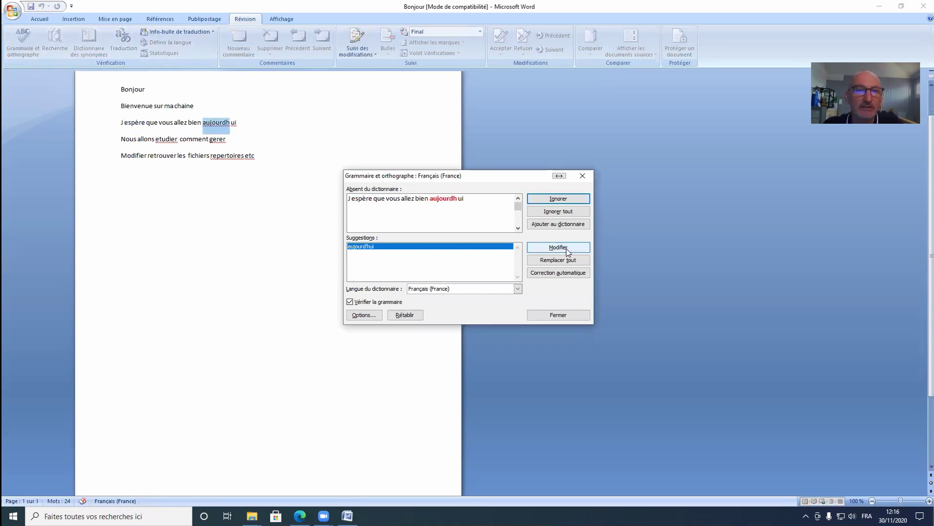
click(567, 249)
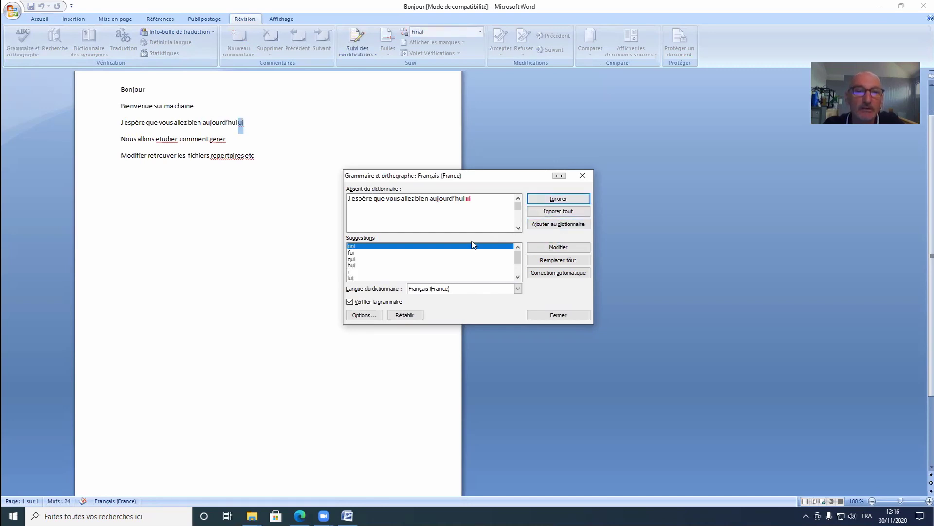
double_click(469, 200)
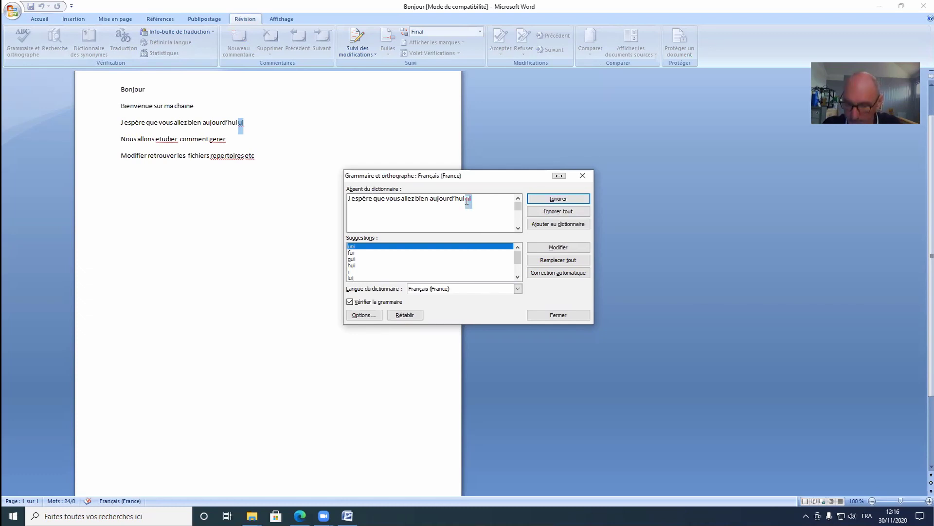
key(BackSpace)
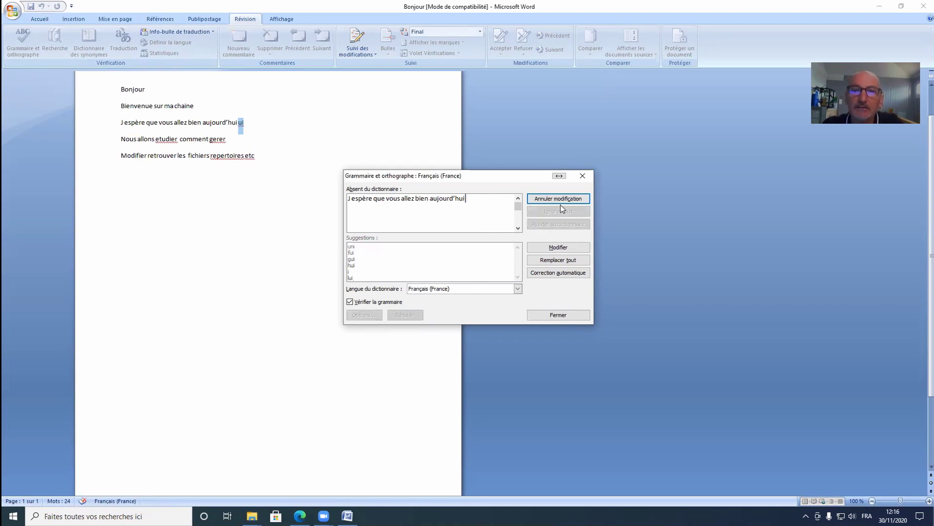
click(560, 248)
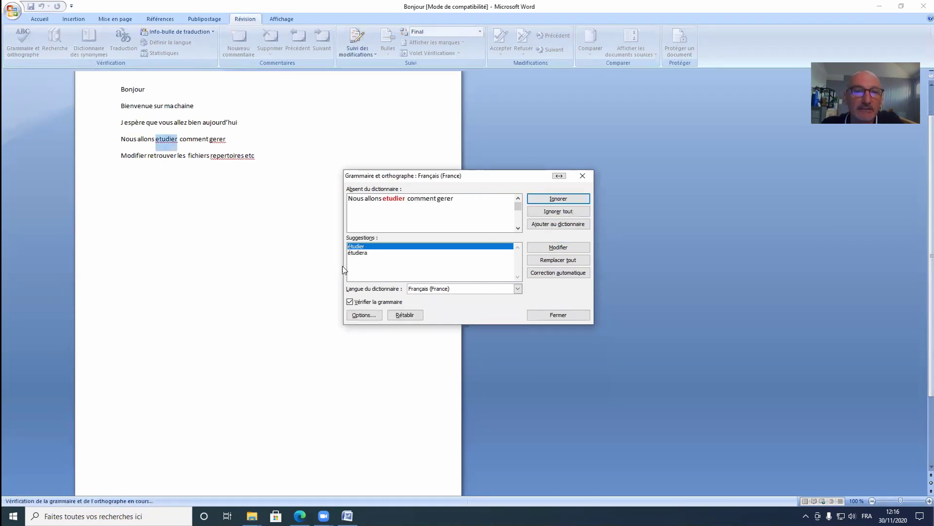
Accept the spelling corrections "étudier", "gérer", "répertoires" and "etc.", and close the Bonjour document with its changes saved.
click(555, 249)
click(555, 248)
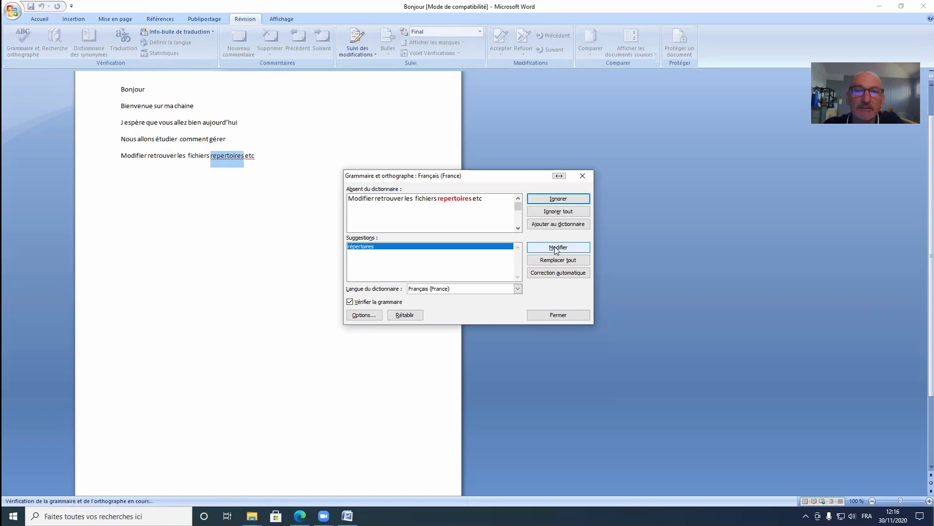
click(556, 248)
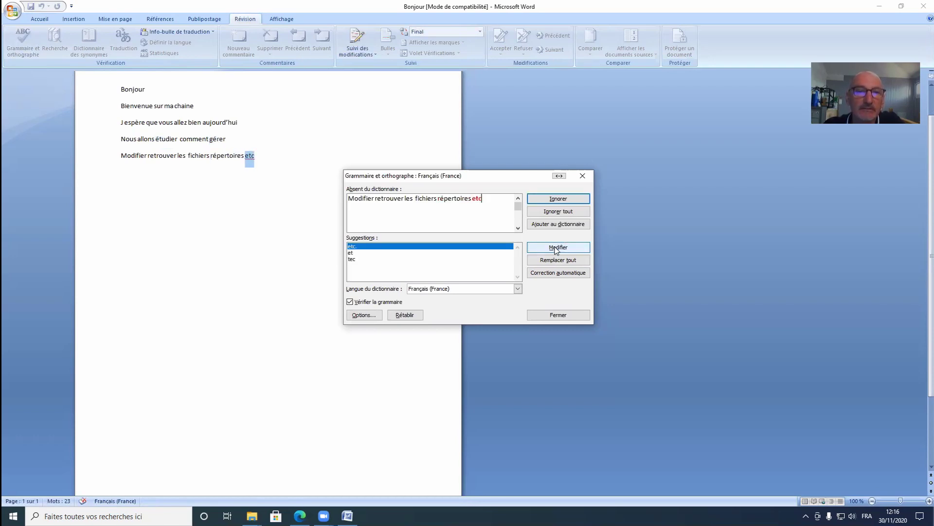
click(556, 248)
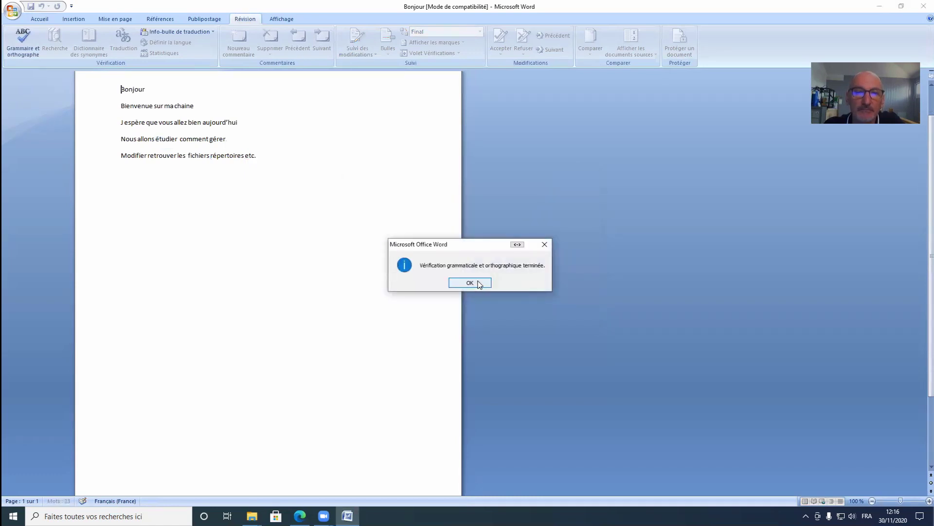
click(479, 284)
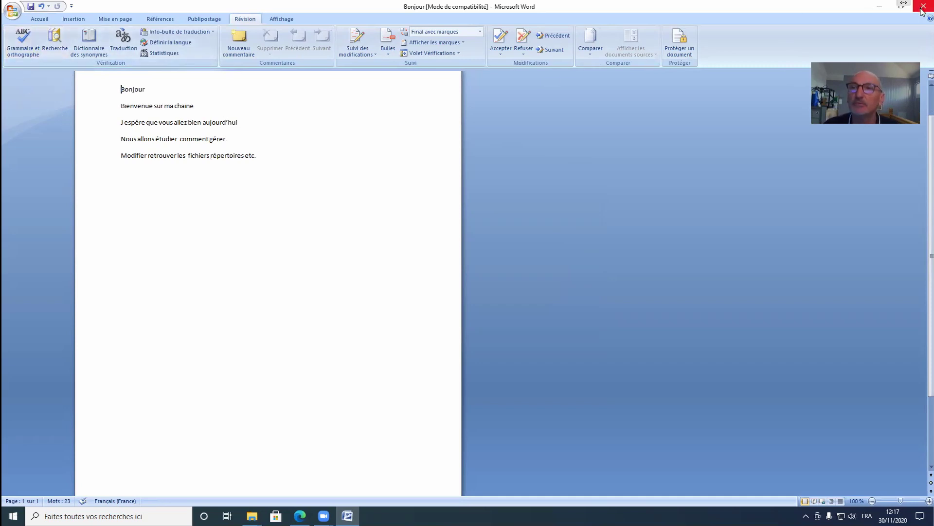
click(923, 8)
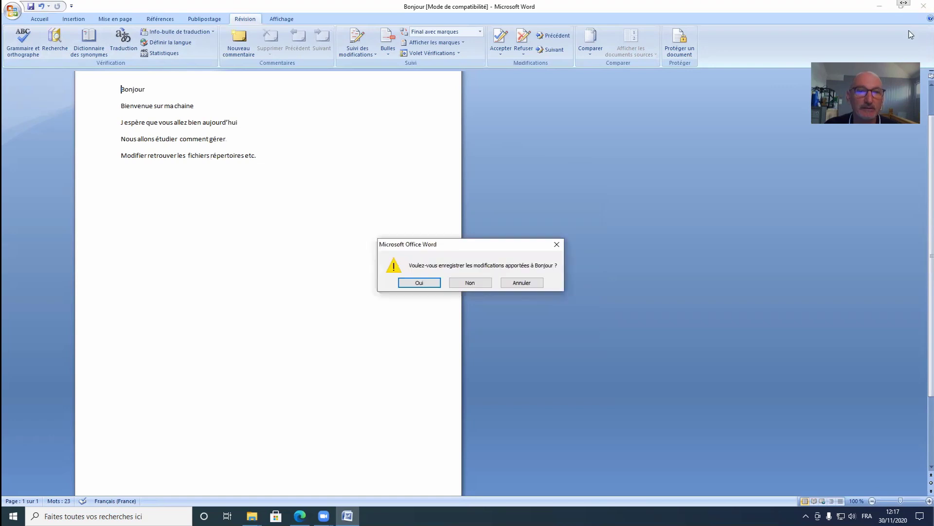
click(417, 282)
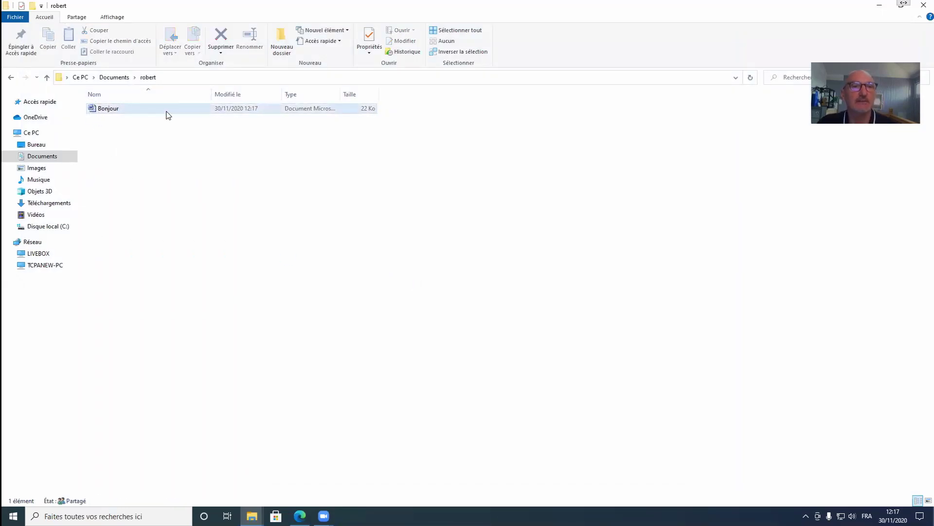
Set the read-only attribute on the Bonjour file in its properties, and apply the change.
click(116, 112)
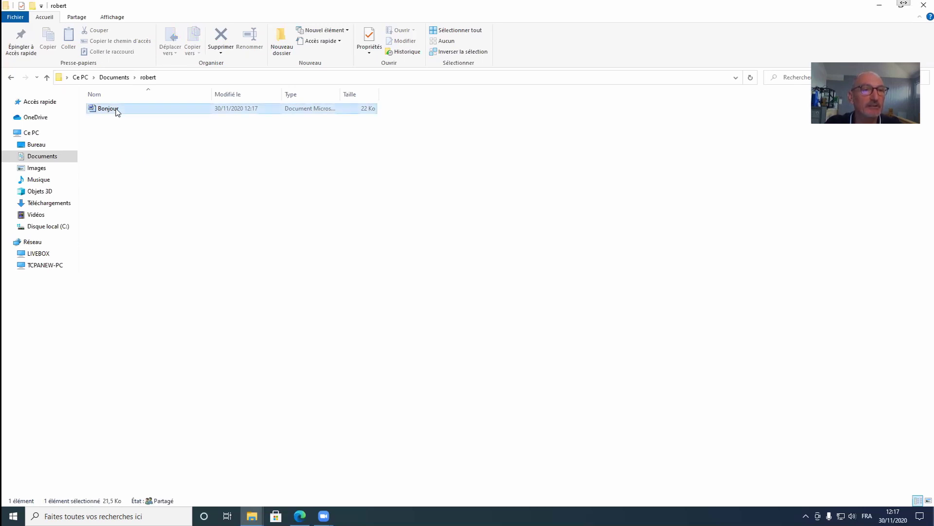
right_click(116, 112)
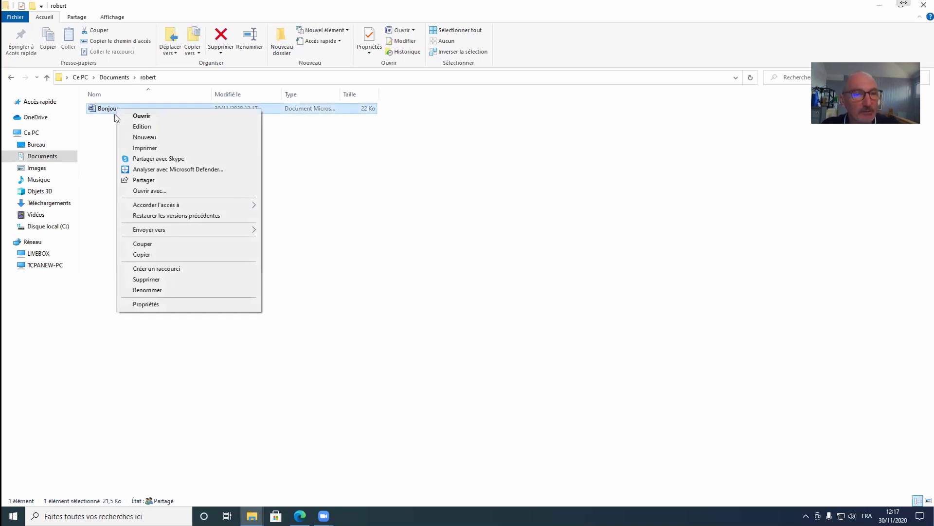
click(157, 304)
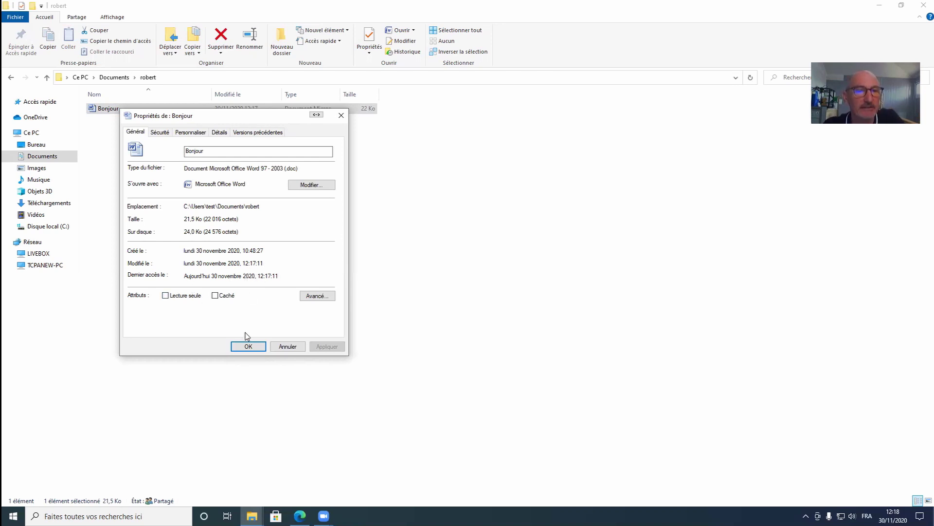
click(165, 296)
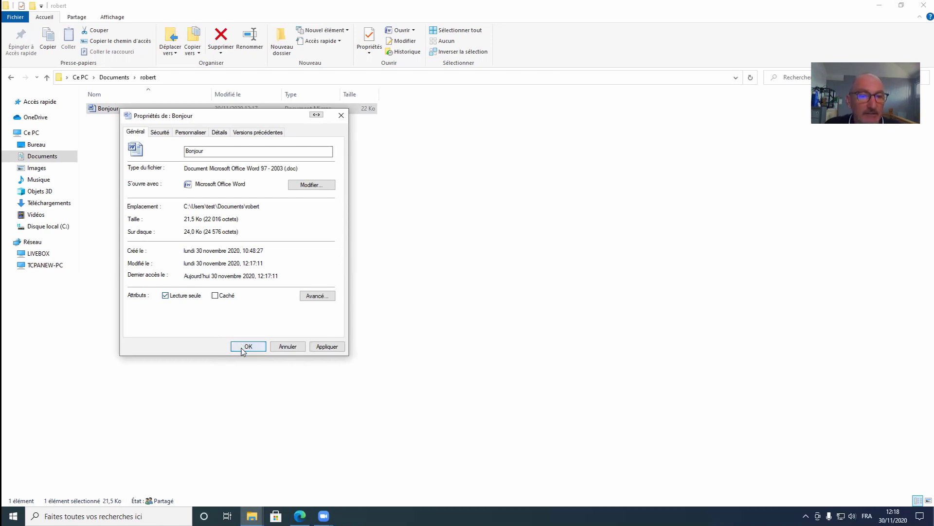
click(324, 347)
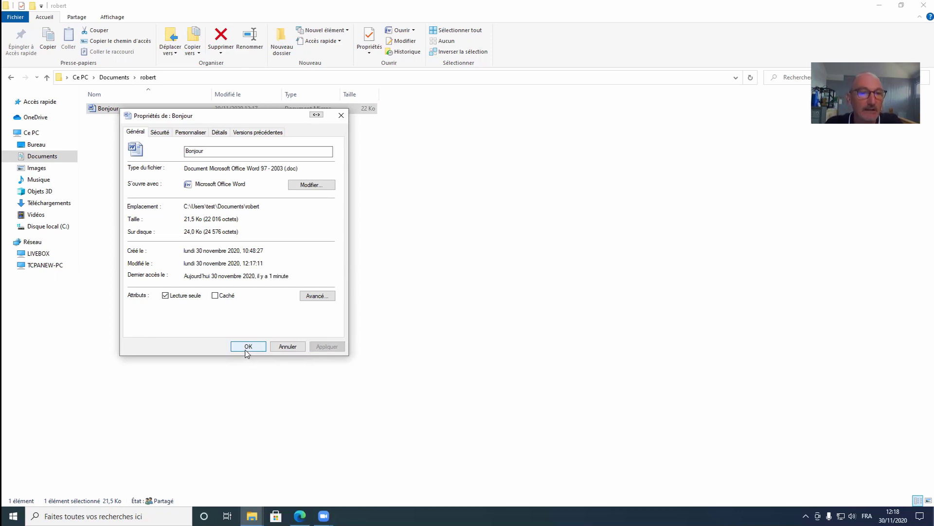
click(248, 346)
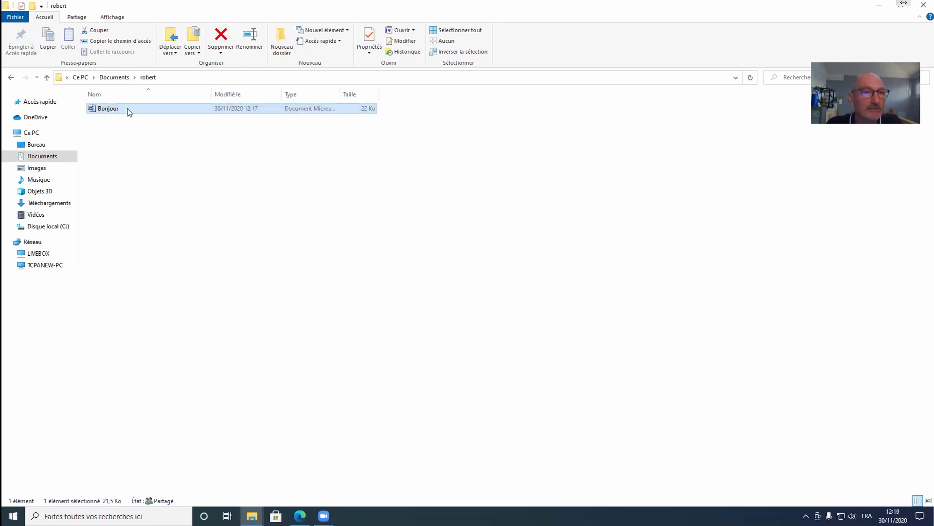
Open the Bonjour document and add "et demain" after "aujourd'hui".
double_click(129, 109)
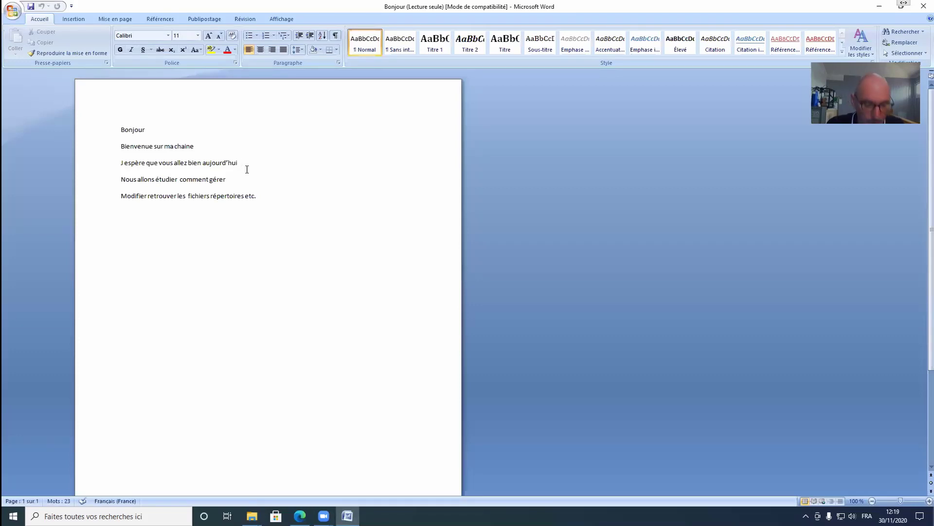
text(et dem)
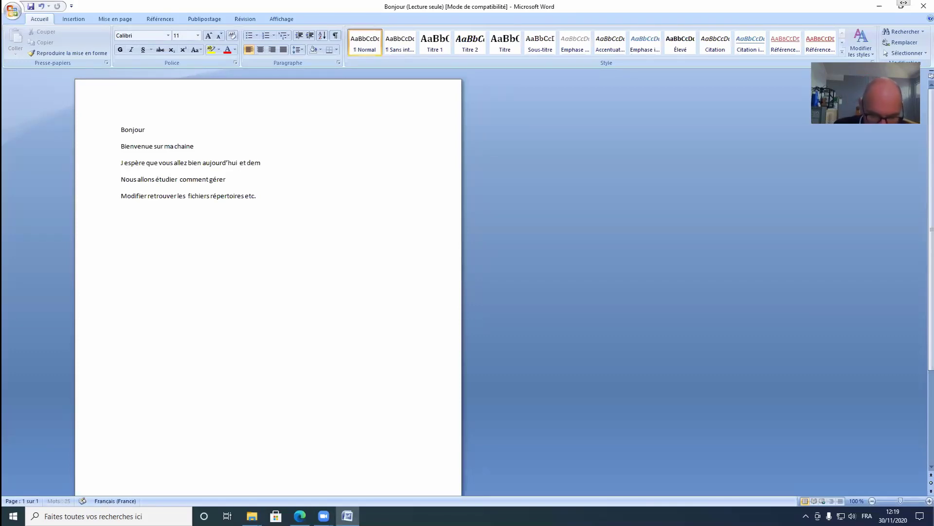
text(ain)
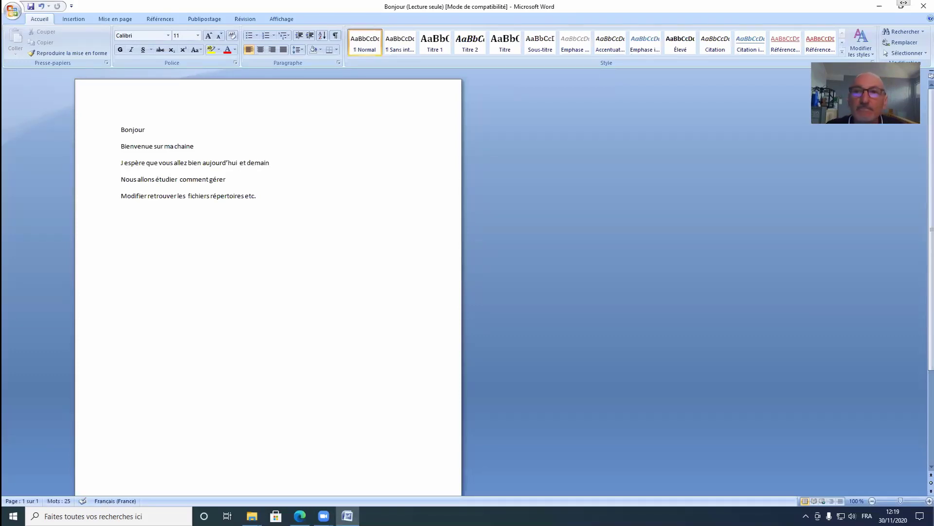
Close the document, try to save the edit over the existing Bonjour file, and abandon the save.
click(924, 6)
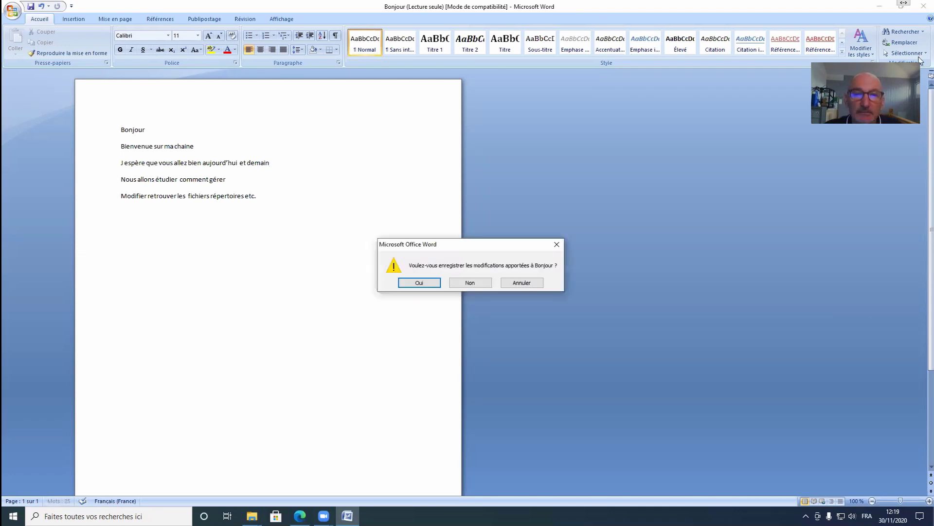
click(411, 283)
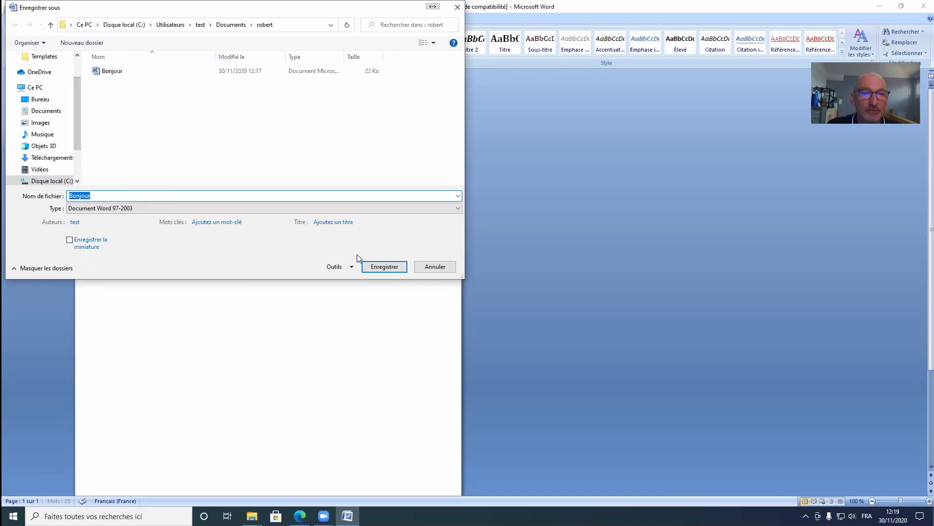
click(384, 272)
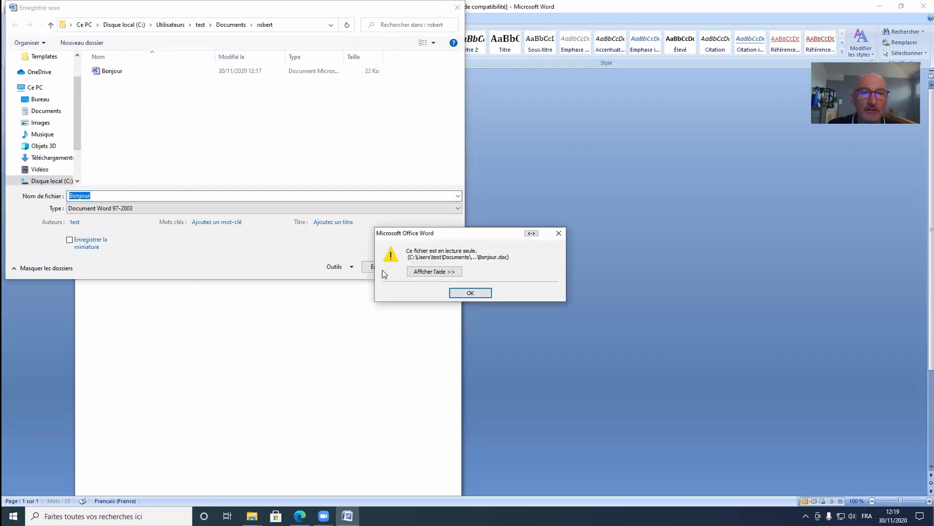
click(470, 293)
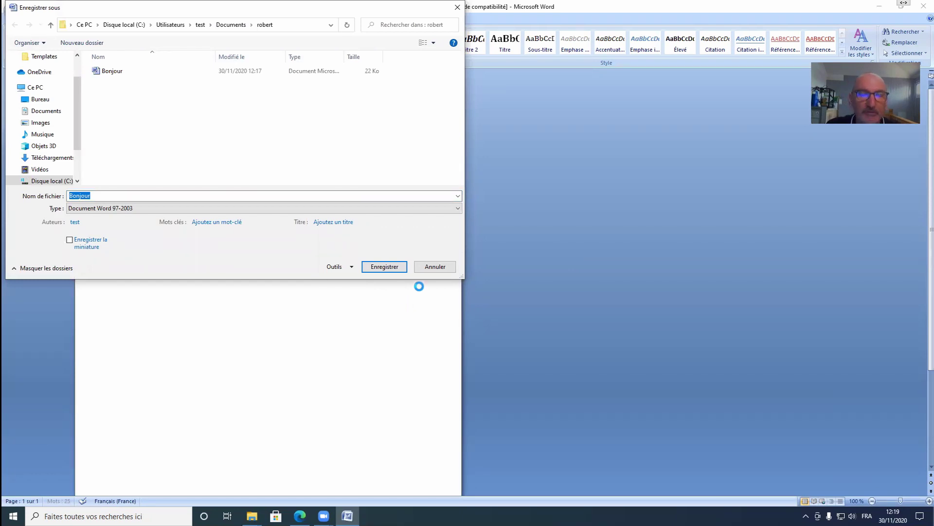
click(437, 269)
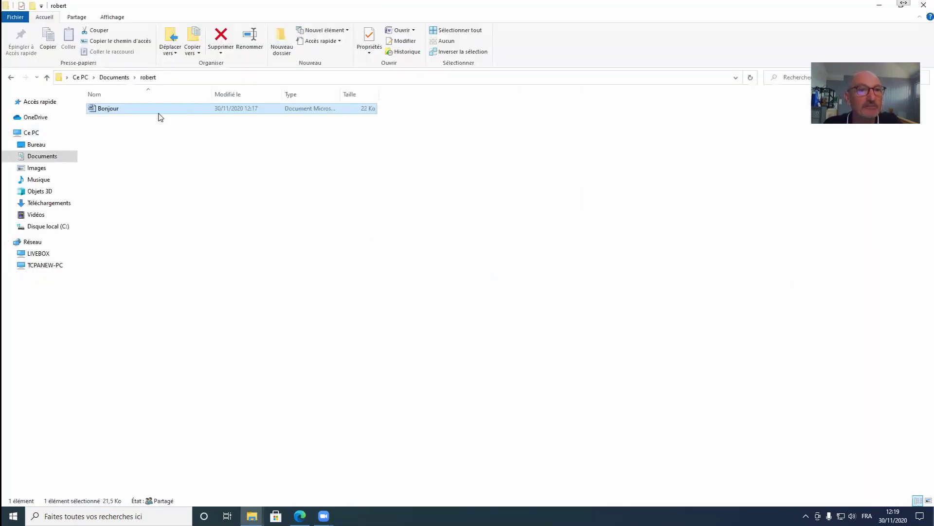
Open the properties of the Bonjour file and clear its read-only attribute without applying the change.
right_click(131, 109)
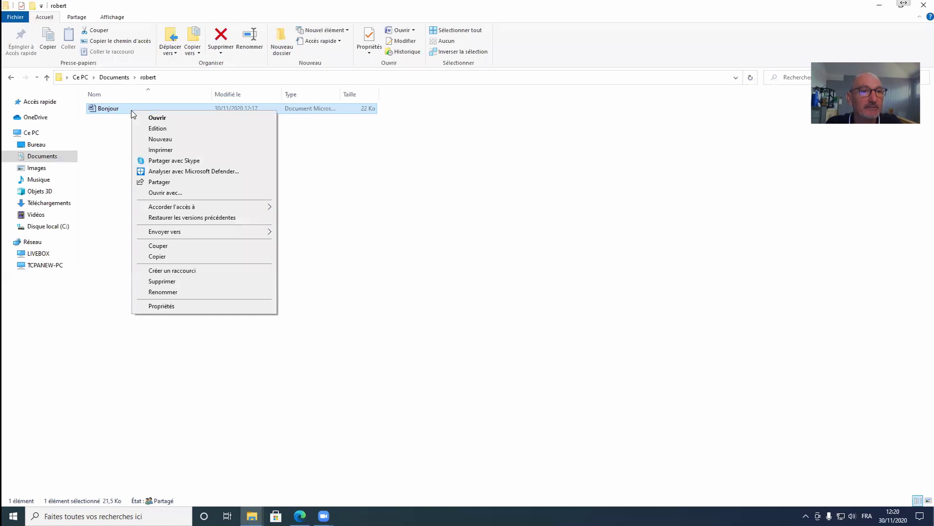
click(172, 307)
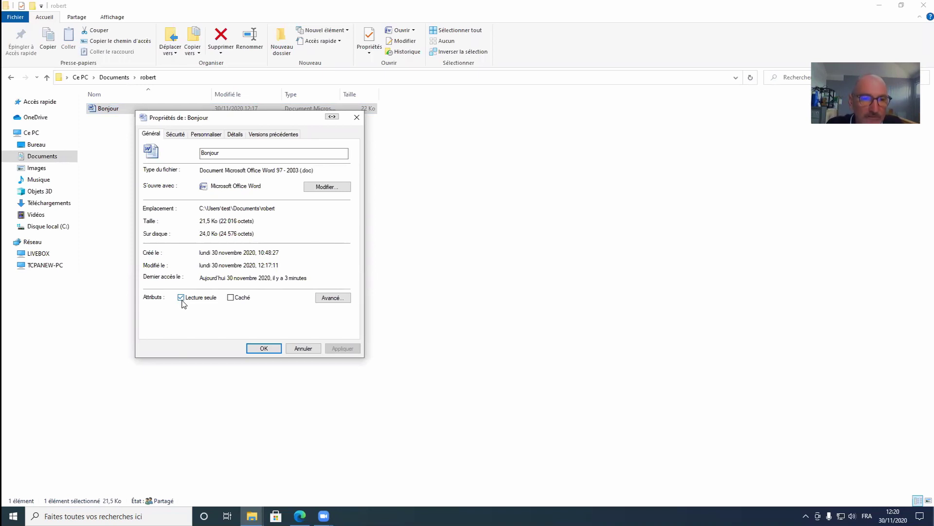
click(181, 298)
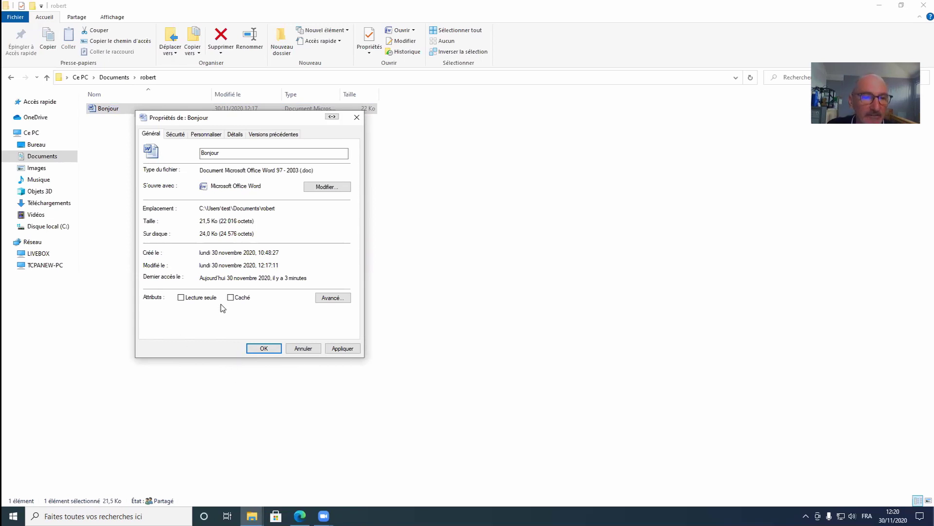
Examine the security permissions of the test account on the Bonjour file, including the permission editing options, without changing them.
click(175, 135)
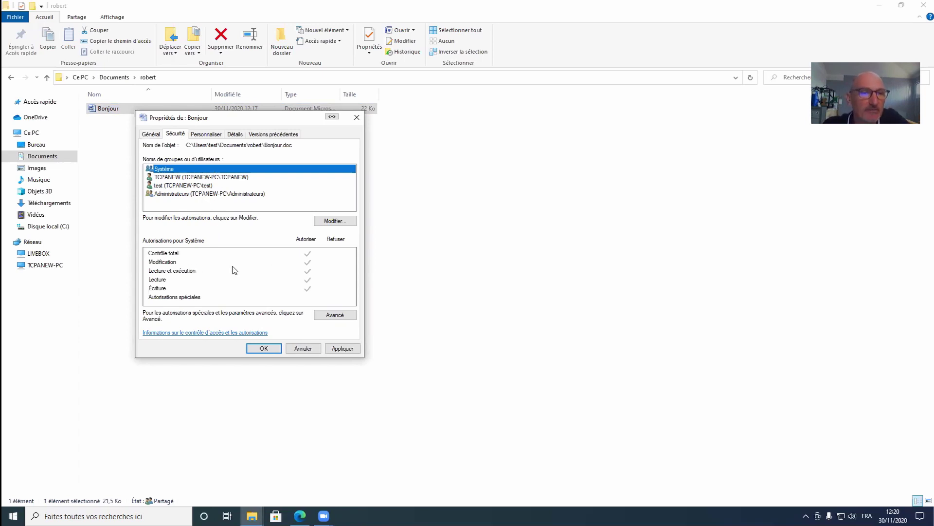
click(176, 187)
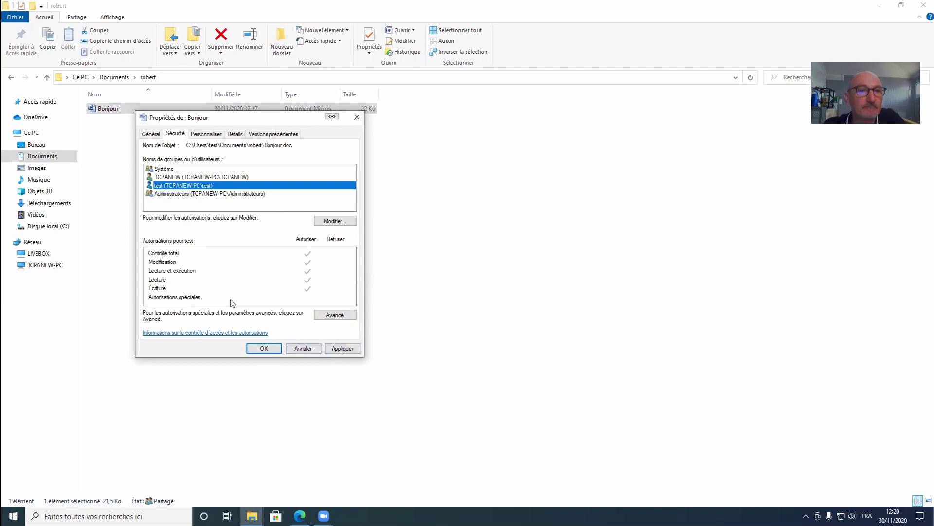
click(333, 222)
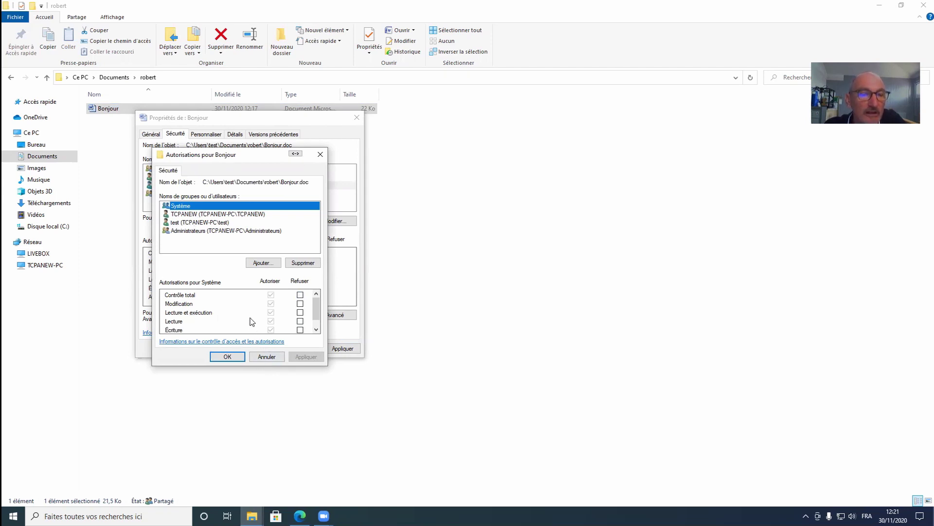
click(265, 359)
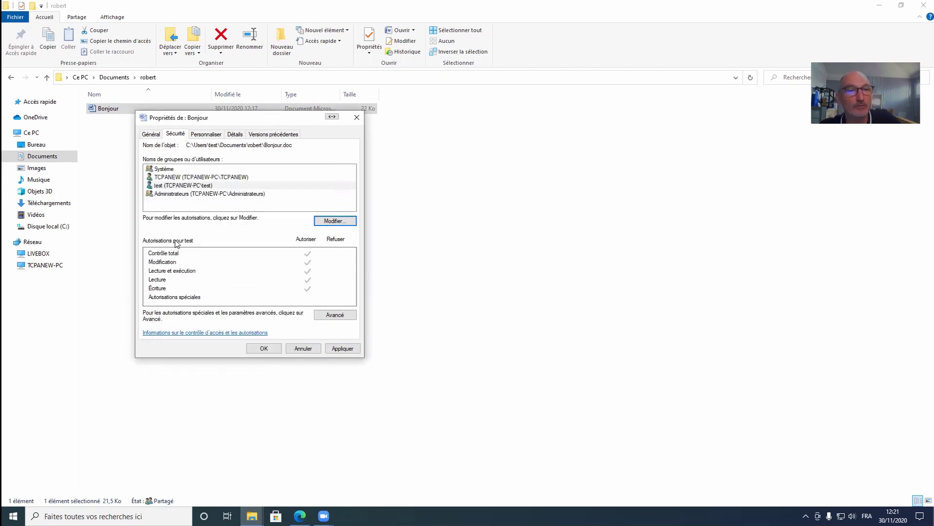
Examine the Bonjour file's custom properties, details and previous versions, and dismiss its properties without saving.
click(206, 135)
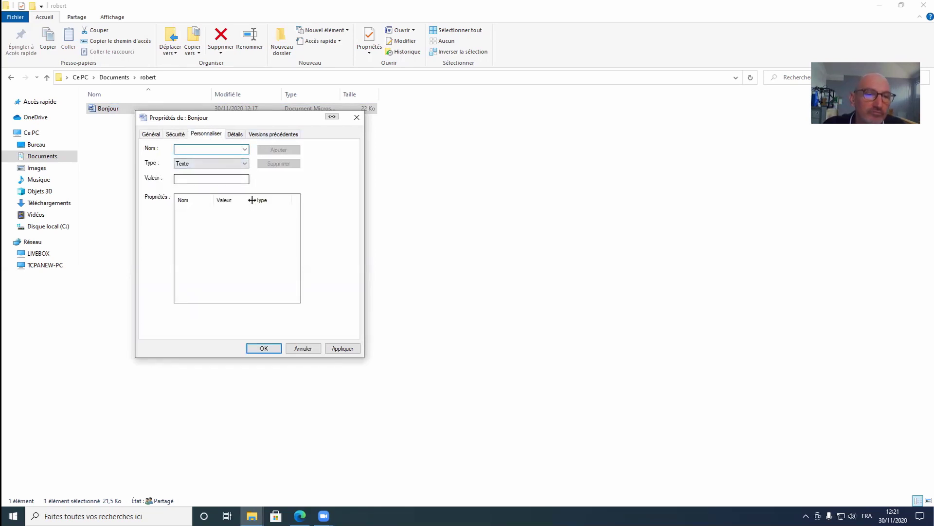
click(236, 136)
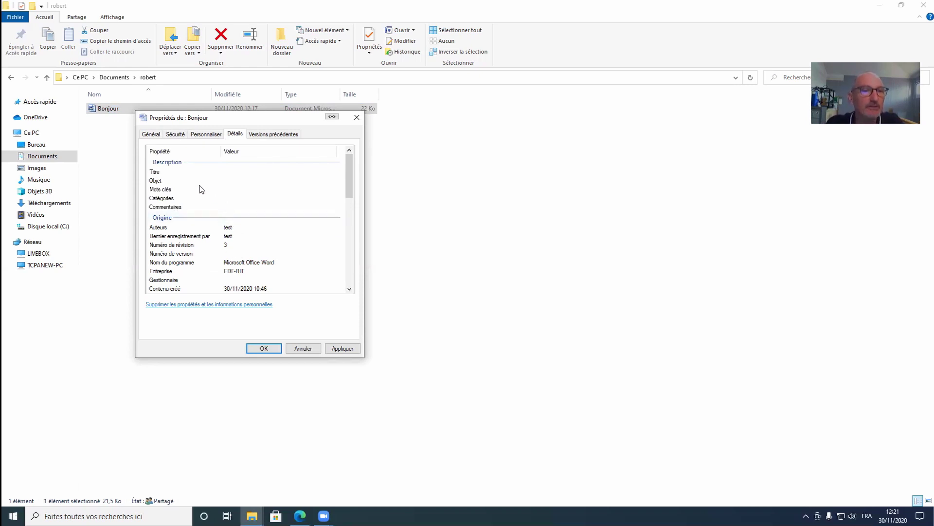
scroll(209, 196, down, 2)
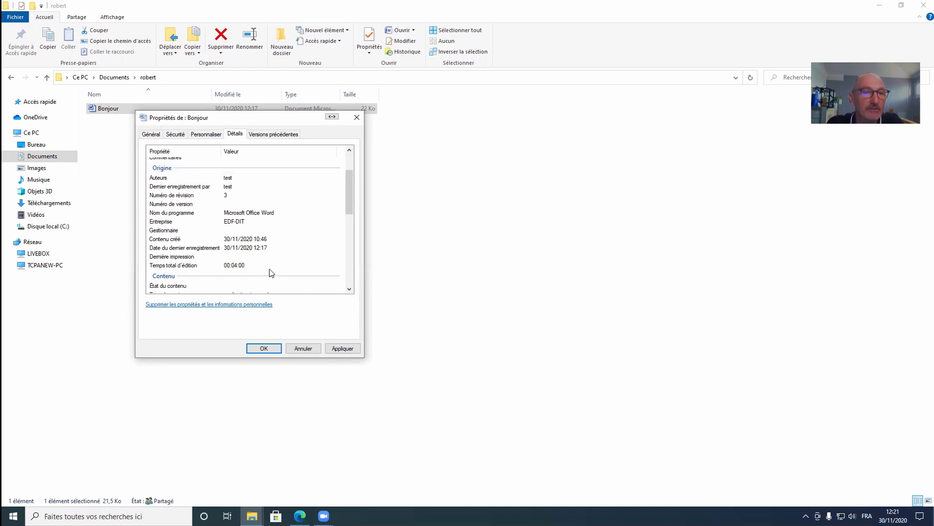
scroll(269, 272, down, 1)
scroll(195, 282, down, 1)
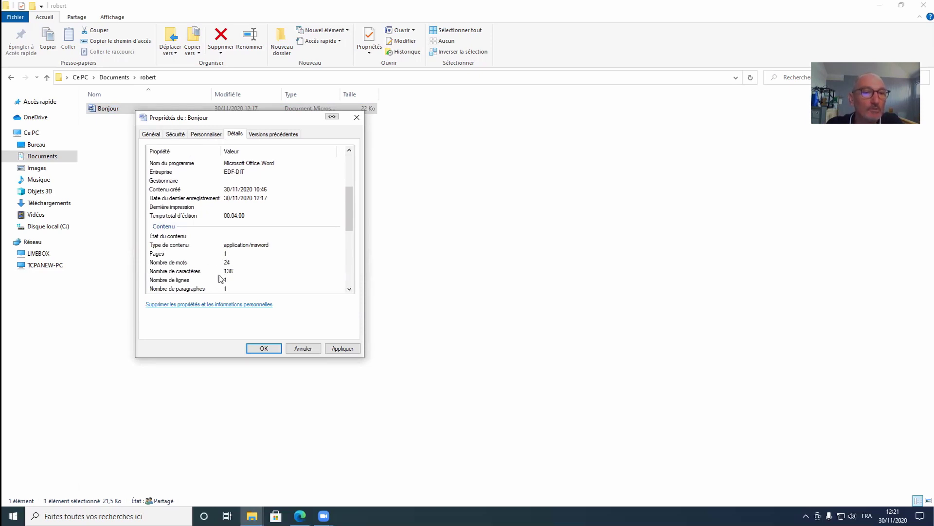
scroll(227, 276, down, 2)
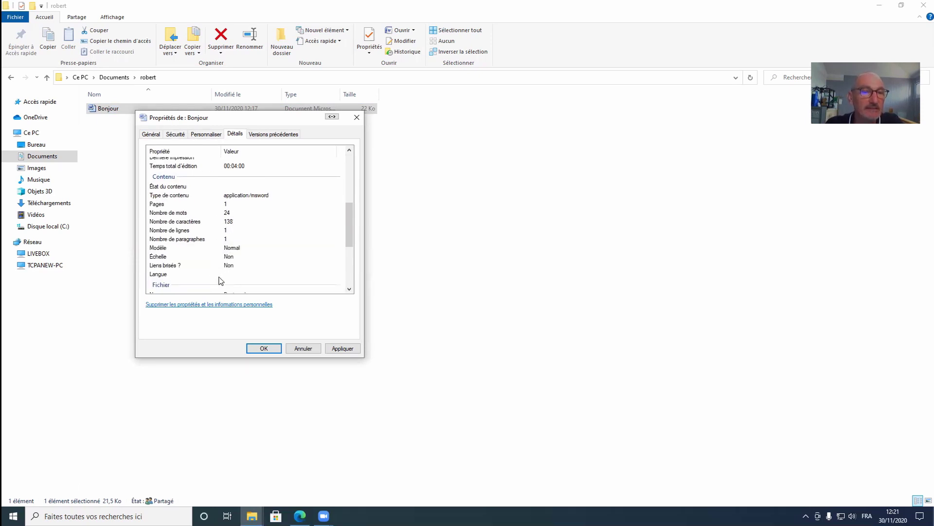
scroll(213, 281, down, 4)
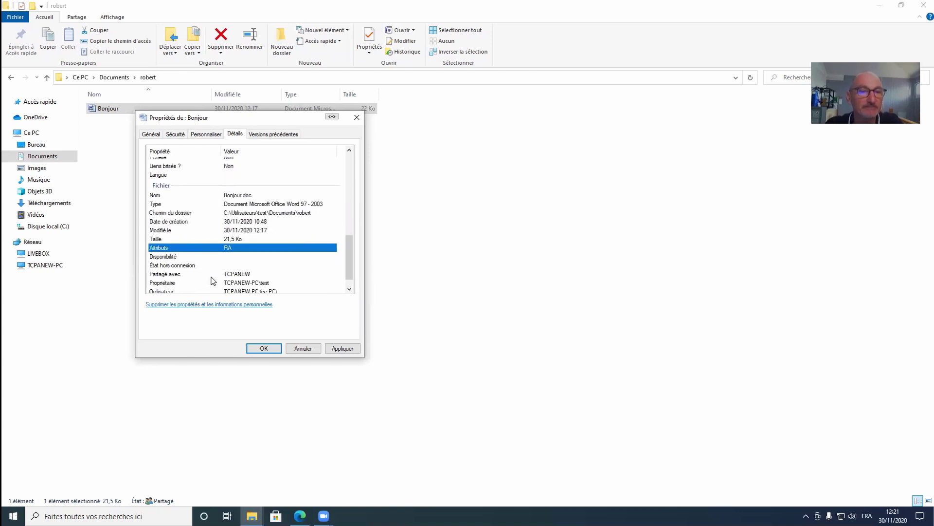
scroll(213, 281, down, 1)
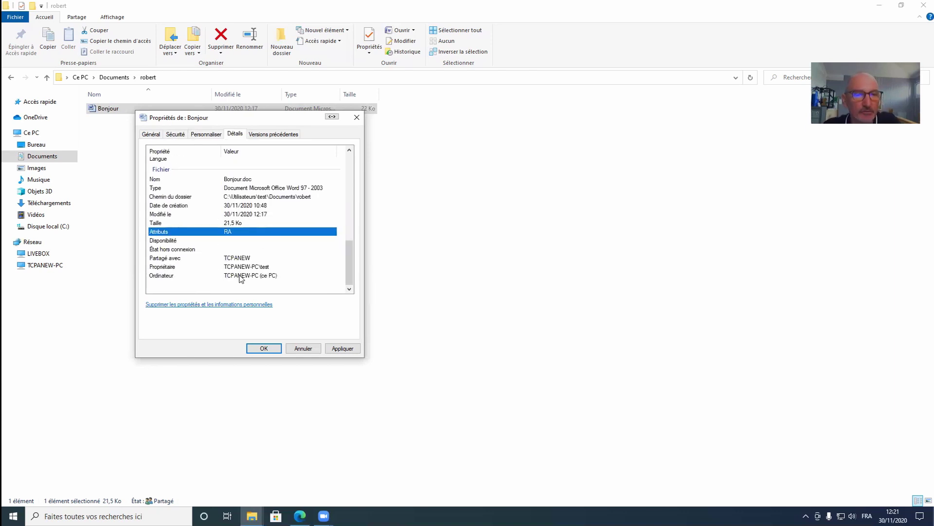
scroll(241, 278, up, 7)
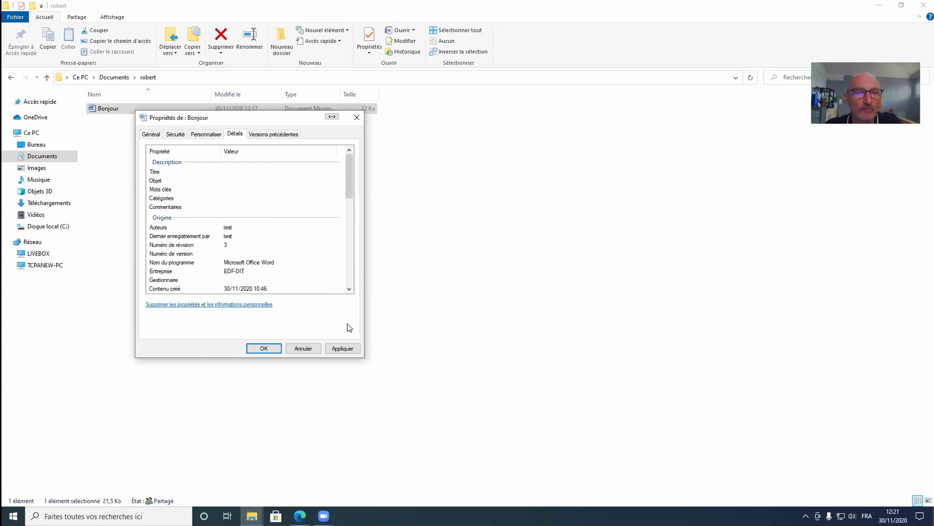
click(273, 137)
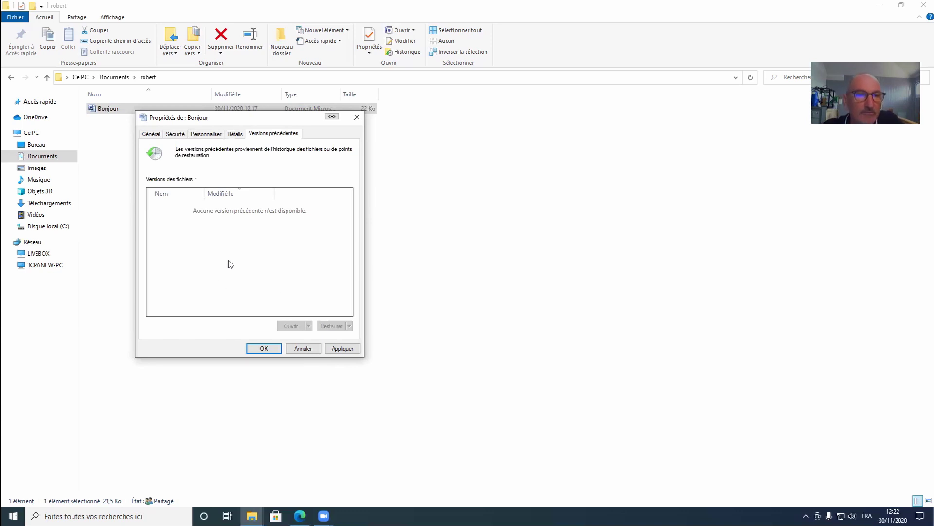
click(306, 350)
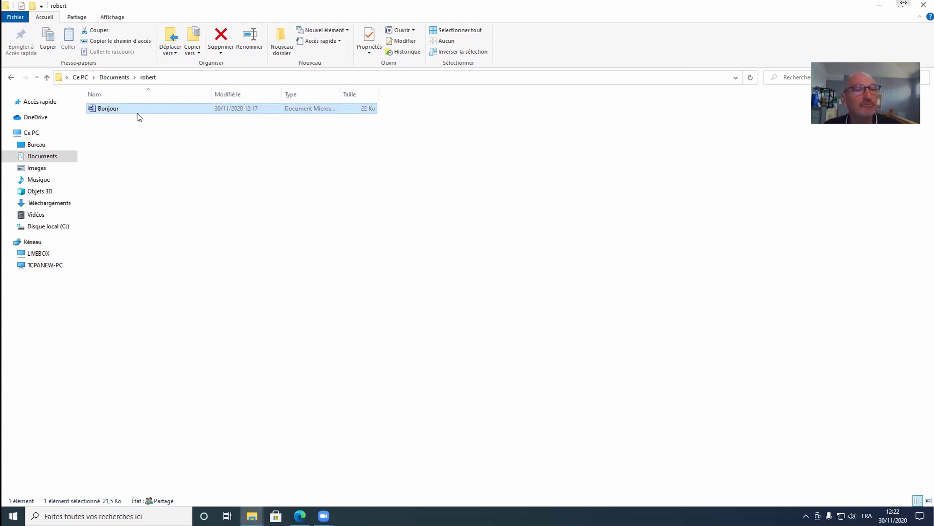
Open the Bonjour file with Bloc-notes without making it the default for .doc files, examine its content, and close it.
mouse_move(135, 114)
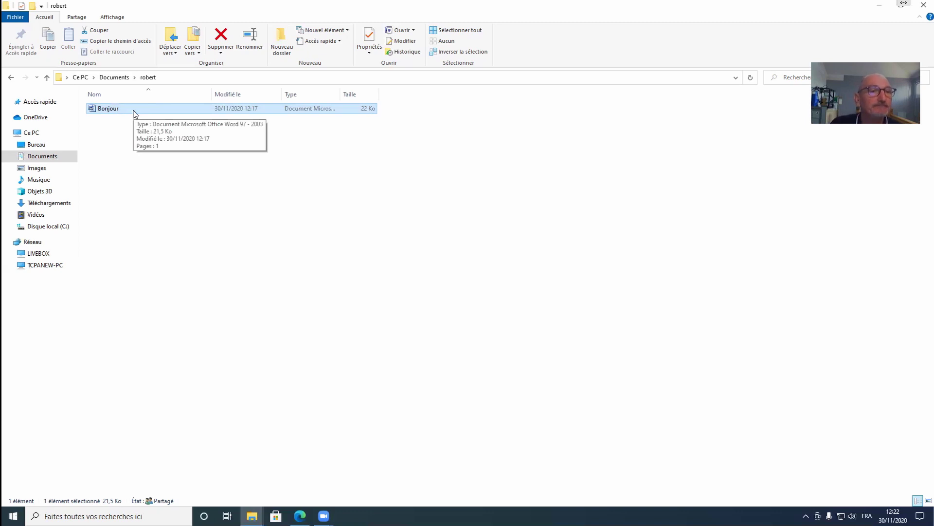
right_click(135, 114)
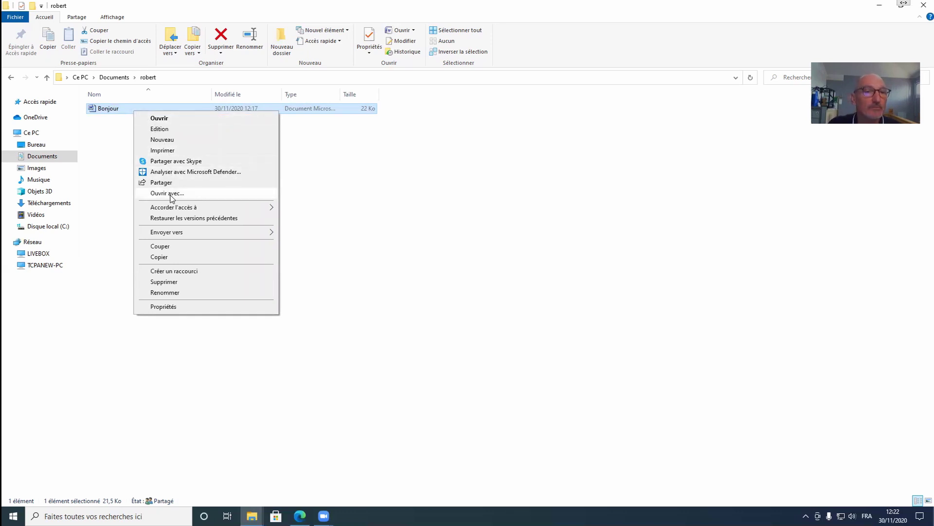
click(168, 193)
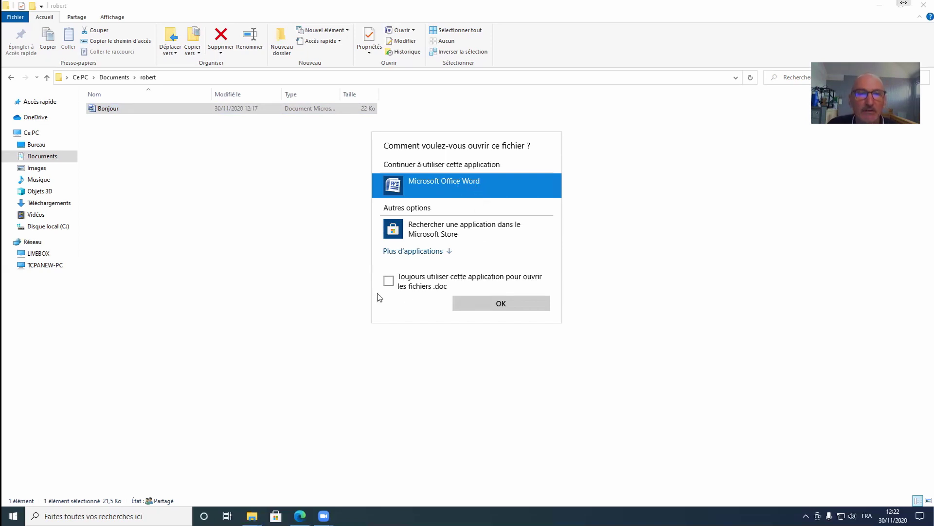
click(412, 251)
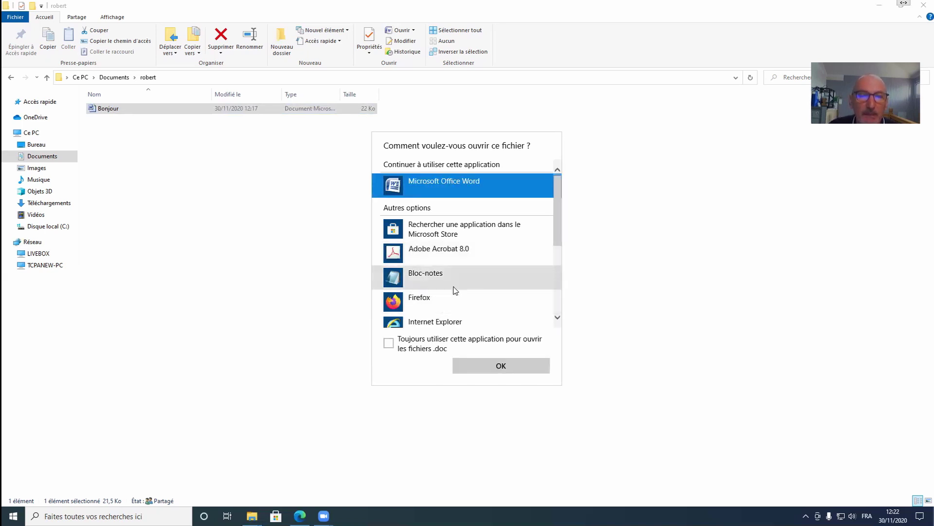
click(427, 284)
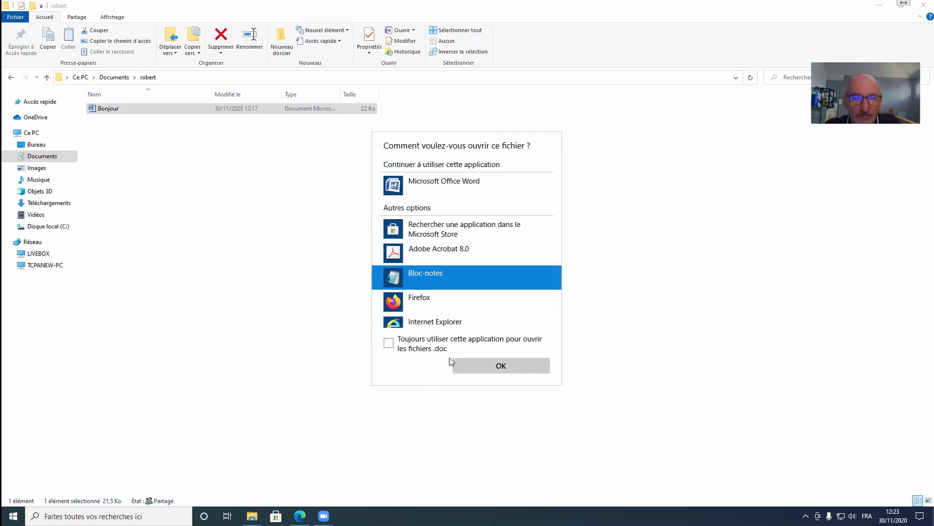
click(503, 368)
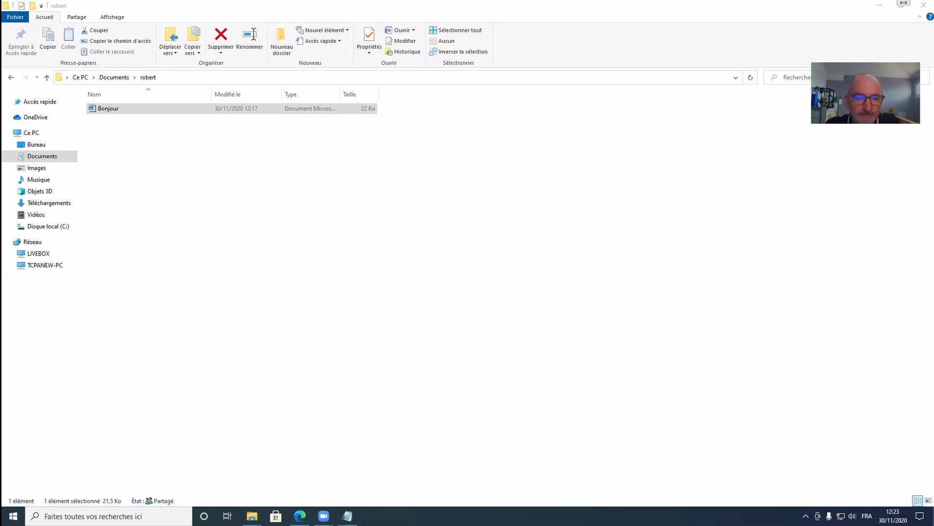
click(347, 516)
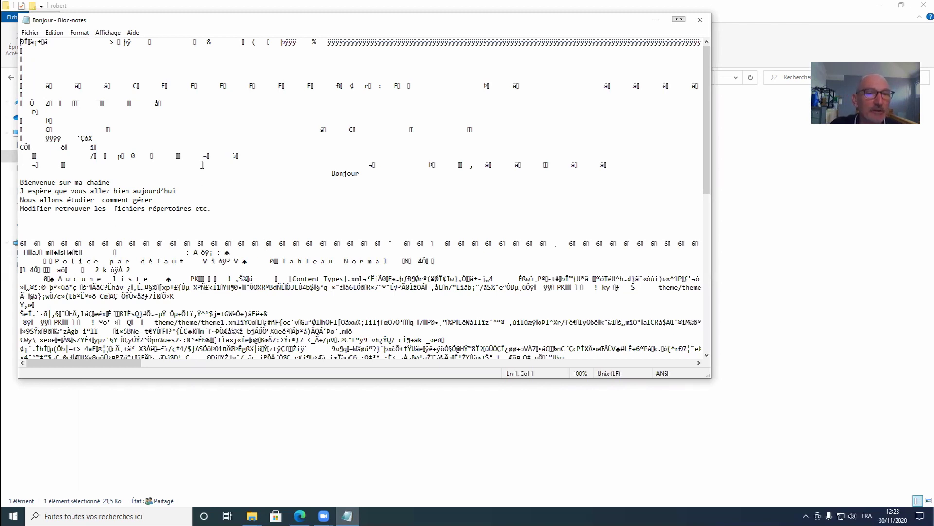
click(701, 21)
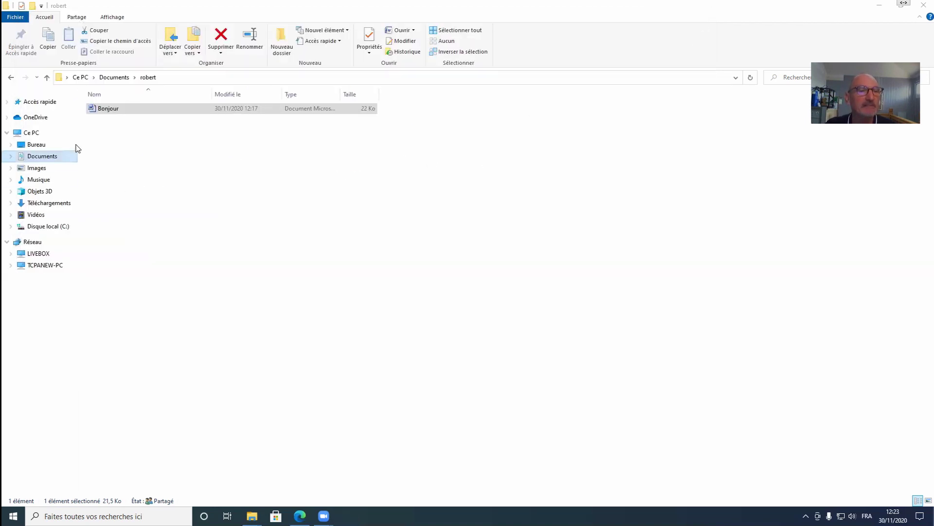
Open the Bonjour document in Word and save a copy as a PDF named Bonjour in the robert folder.
double_click(110, 112)
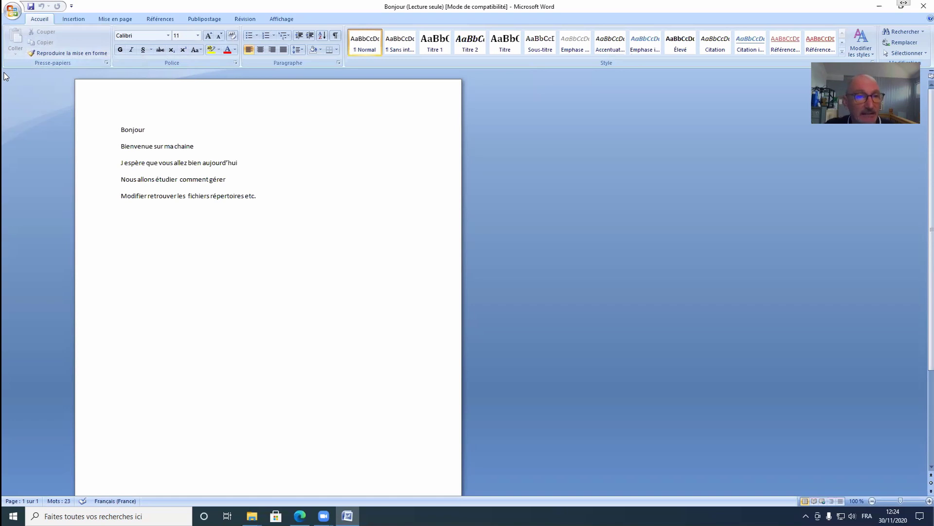
mouse_move(3, 93)
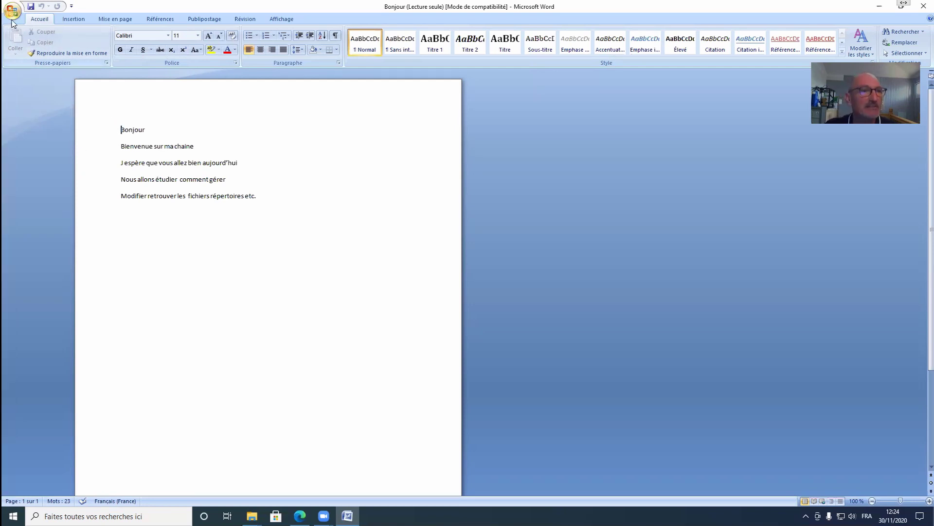
click(11, 14)
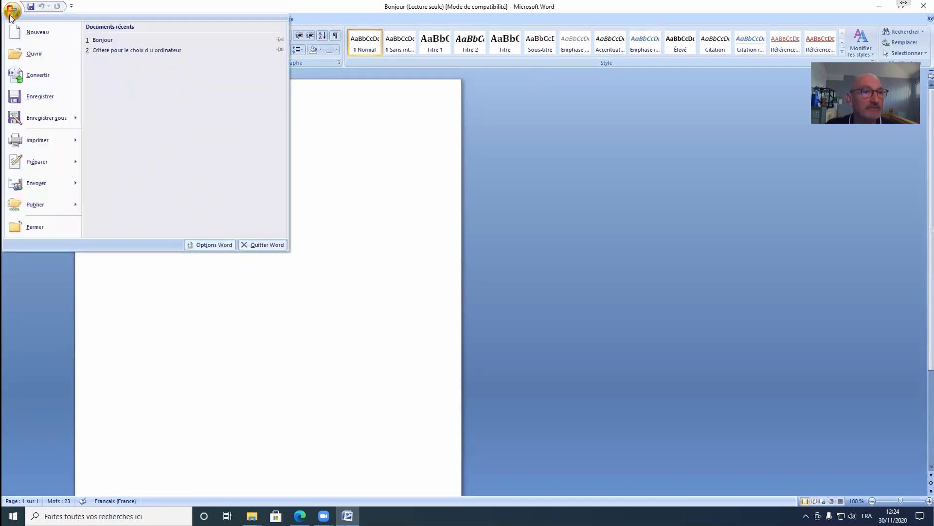
click(42, 119)
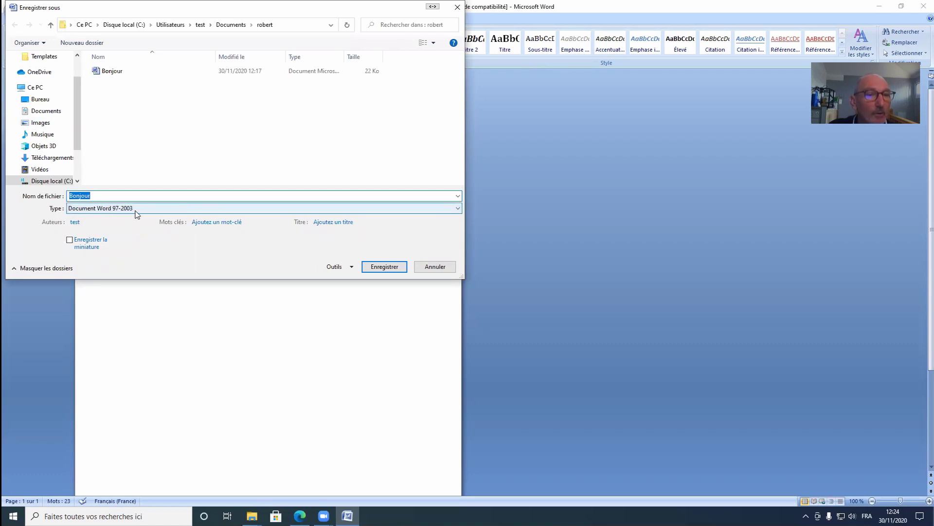
click(460, 209)
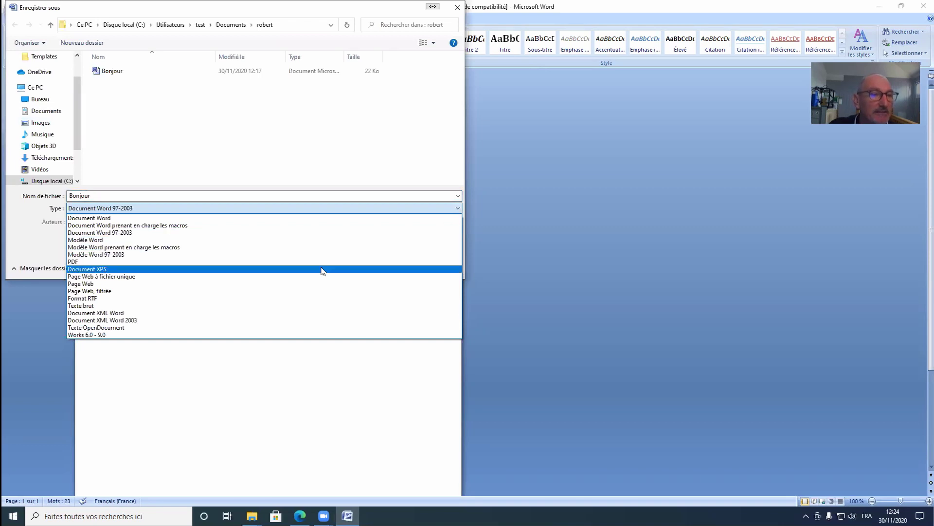
click(109, 263)
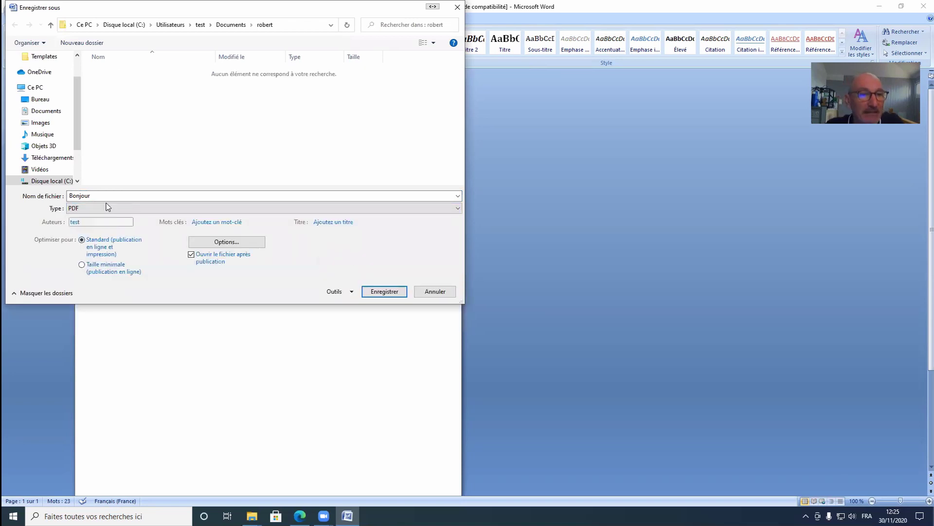
click(385, 292)
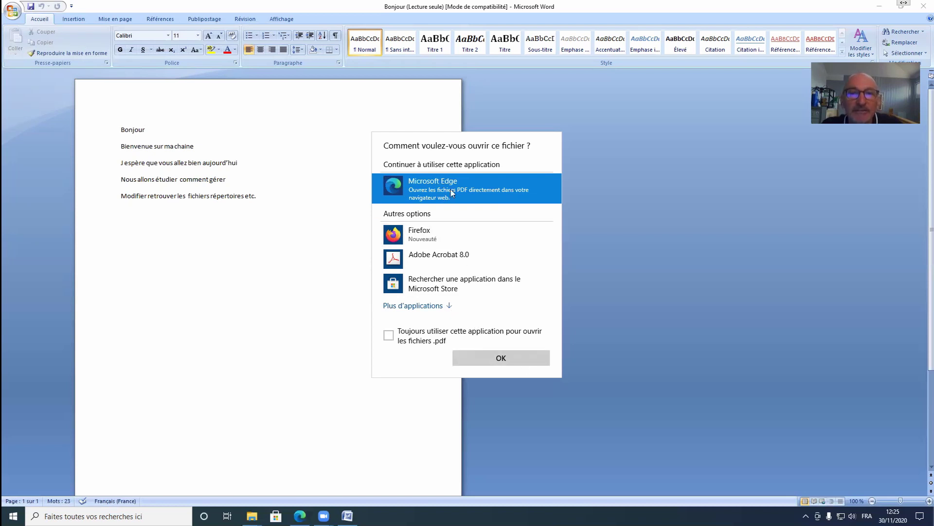
View the Bonjour PDF in Microsoft Edge, and put the Edge and Word windows away to return to the robert folder.
click(501, 359)
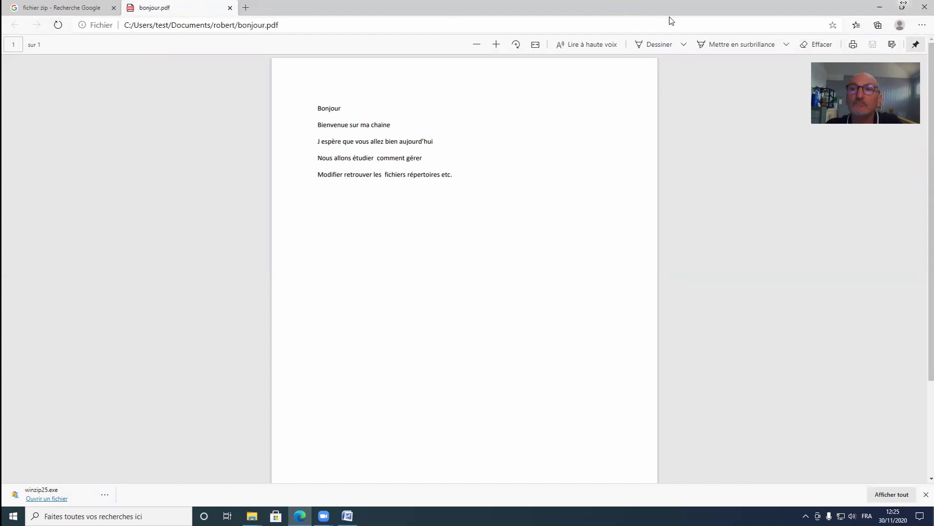
click(922, 8)
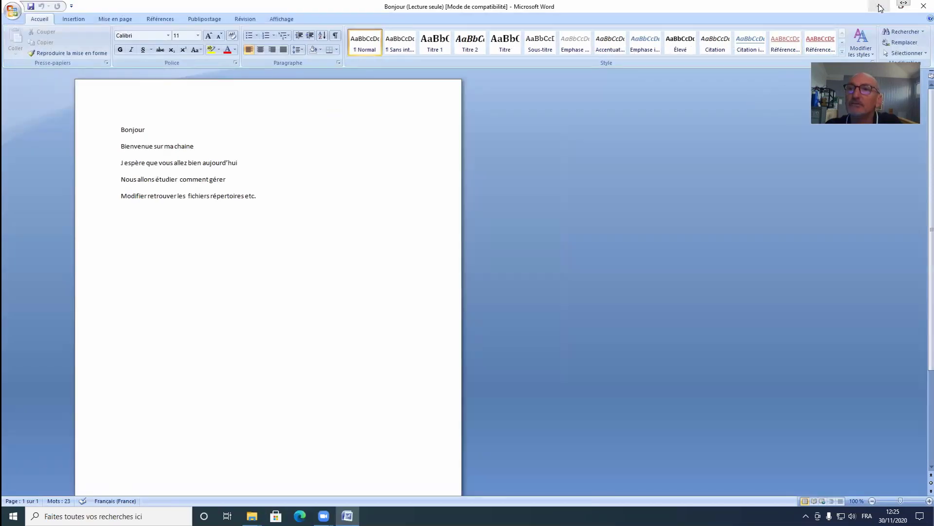
click(880, 7)
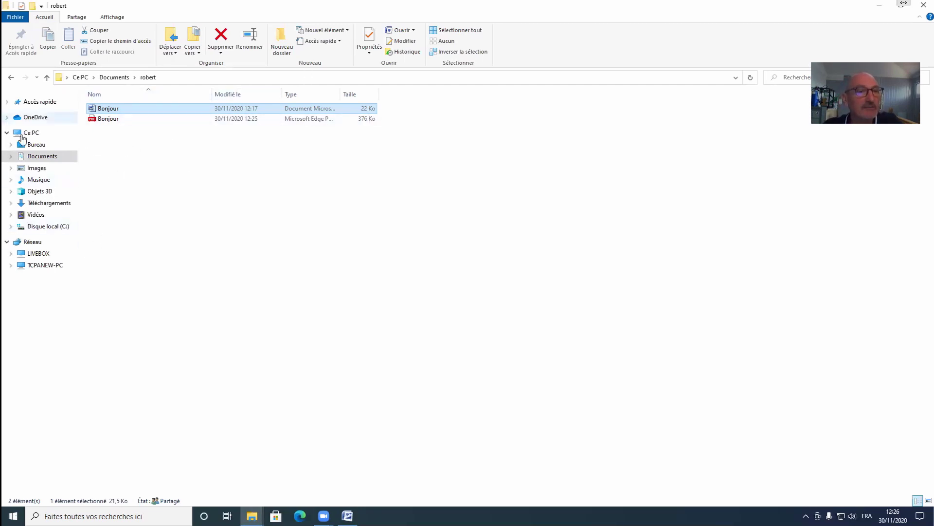
Browse the Zoom folder in Documents, examining the 2020-11-30 recording folder and opening the 2020-11-19 one.
click(11, 78)
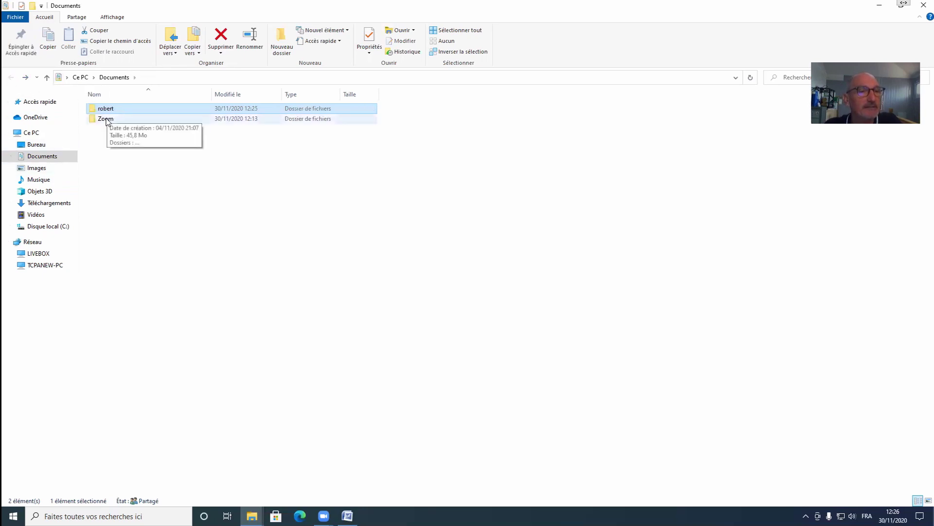
double_click(106, 118)
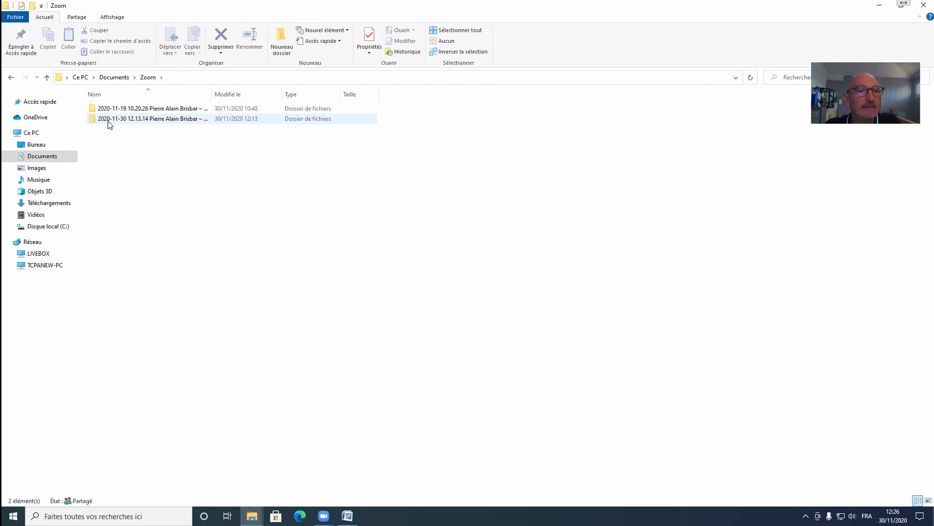
double_click(109, 120)
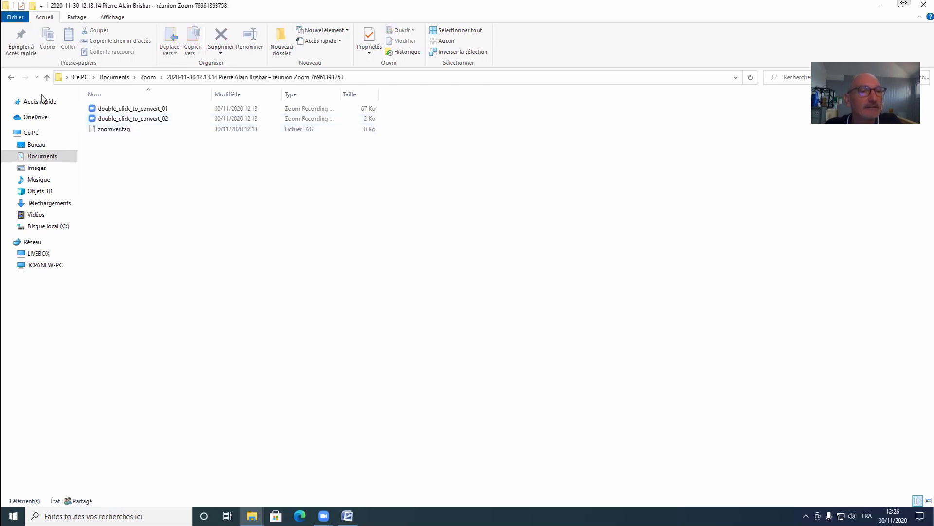
click(11, 77)
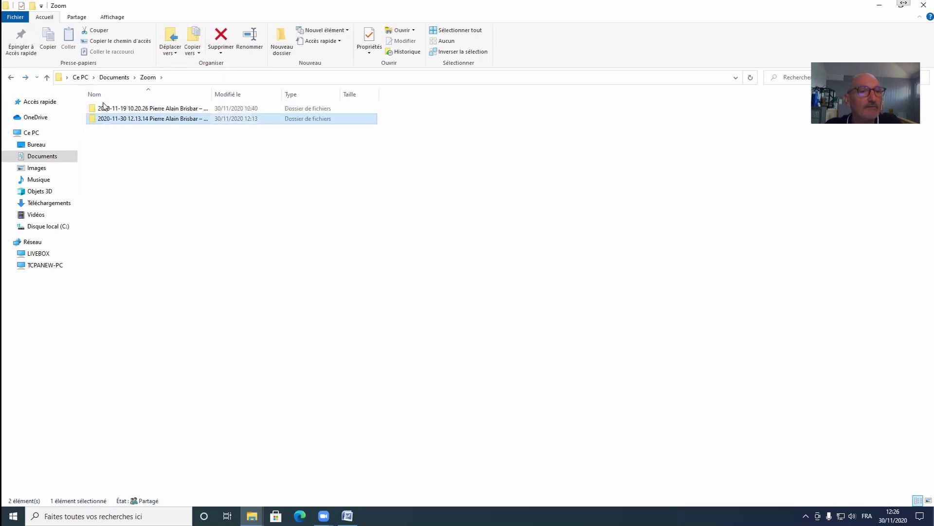
double_click(112, 111)
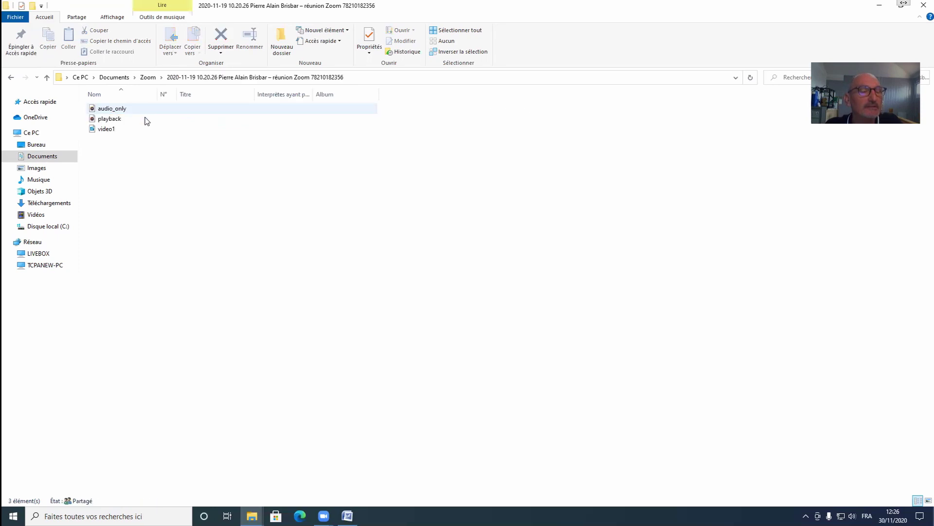
Examine the general properties, security permissions, details and previous versions of the video1 file, and dismiss its properties without saving.
click(106, 131)
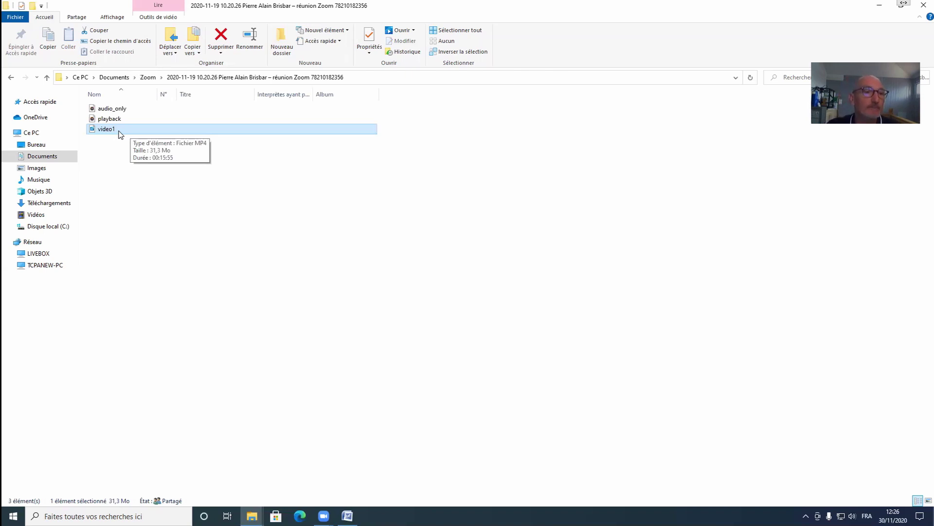
right_click(121, 130)
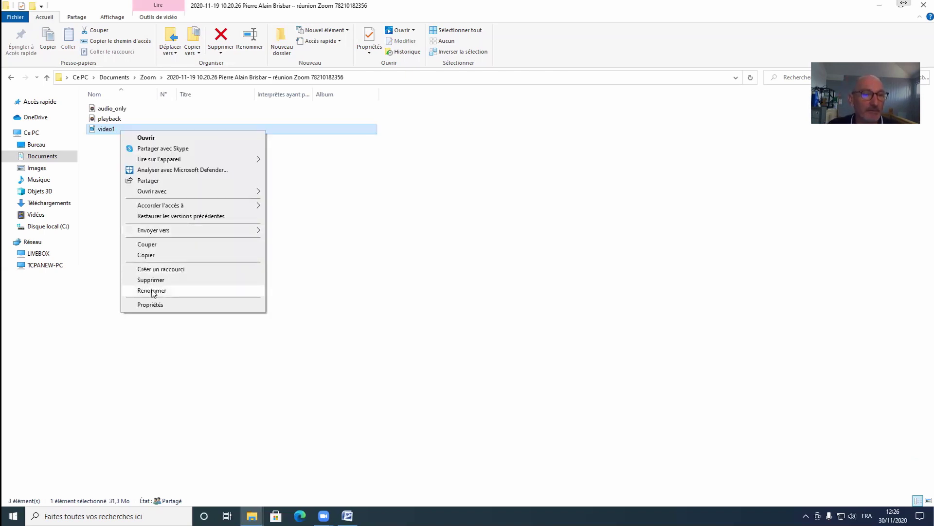
click(151, 304)
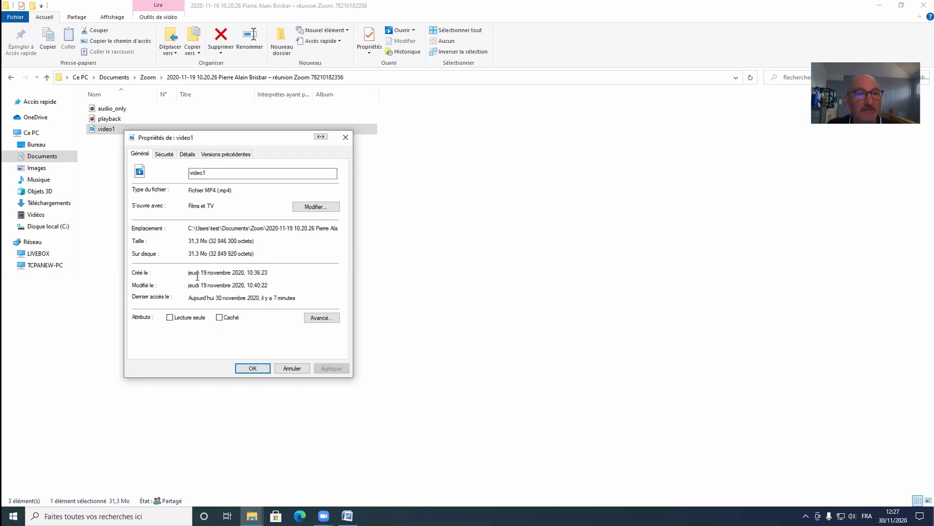
click(164, 154)
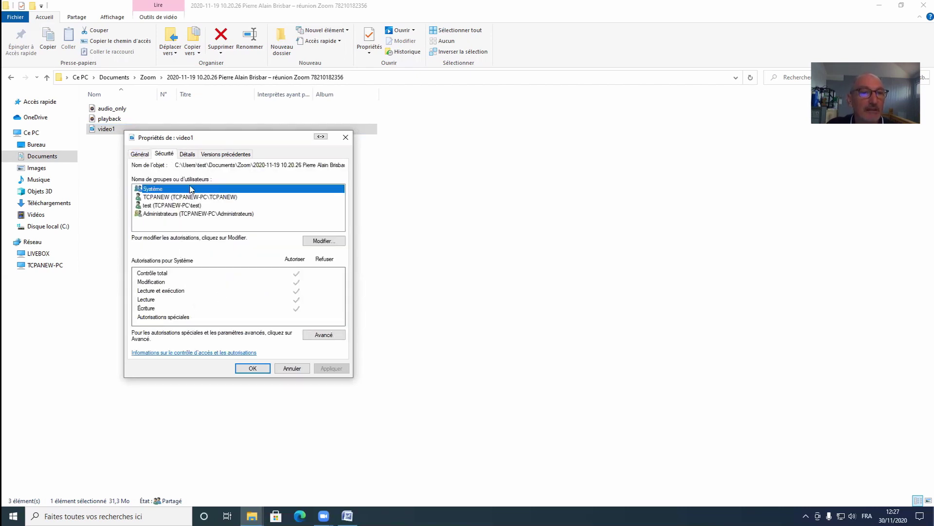
click(189, 155)
scroll(241, 229, down, 10)
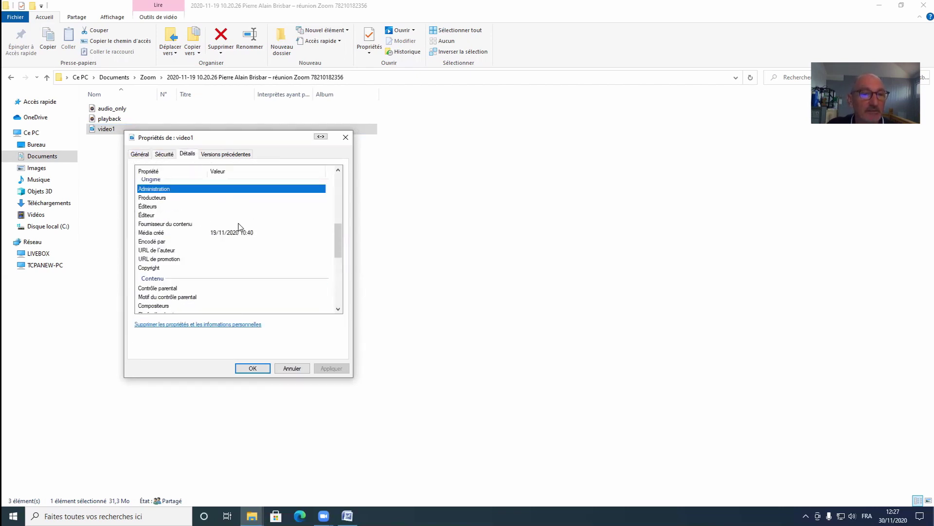
scroll(240, 228, down, 3)
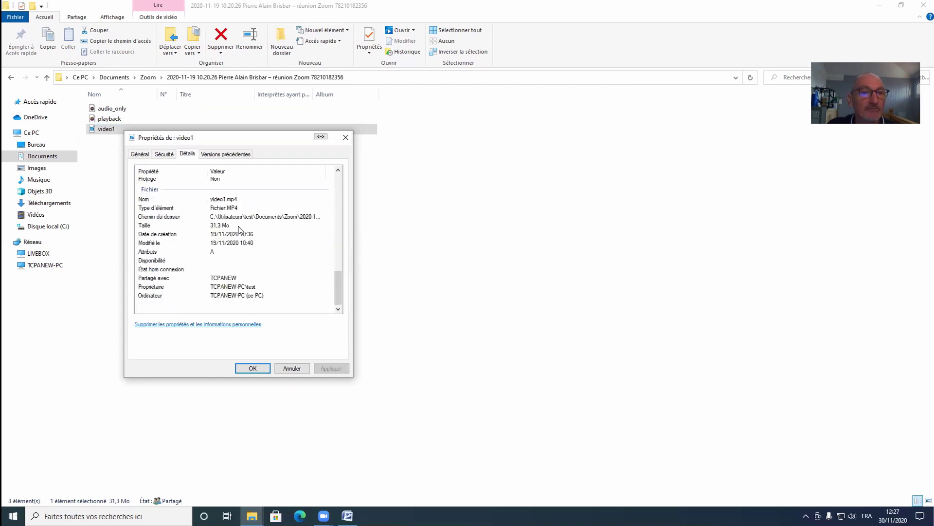
scroll(239, 229, up, 13)
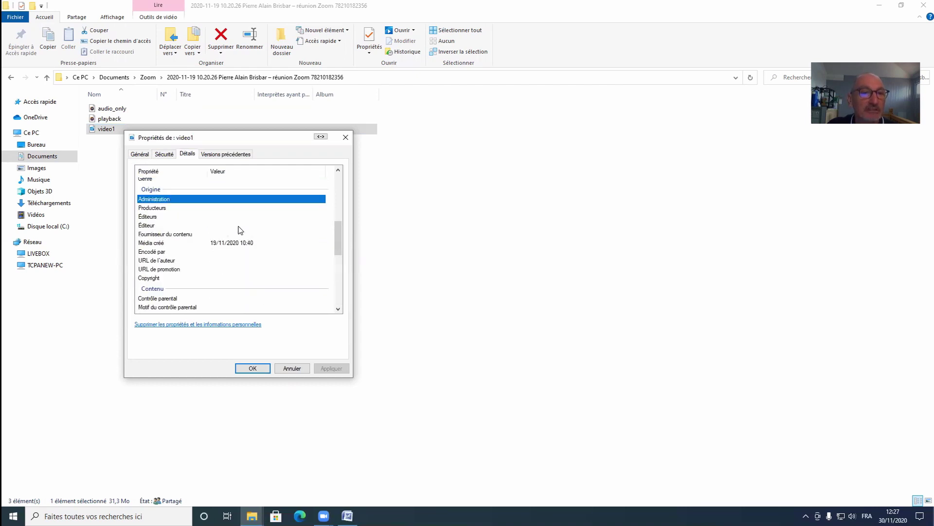
click(227, 155)
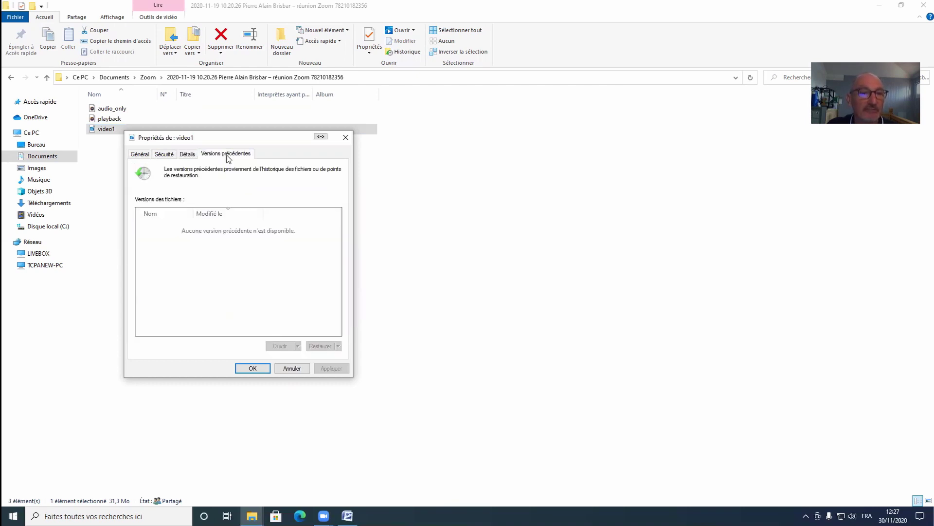
click(292, 369)
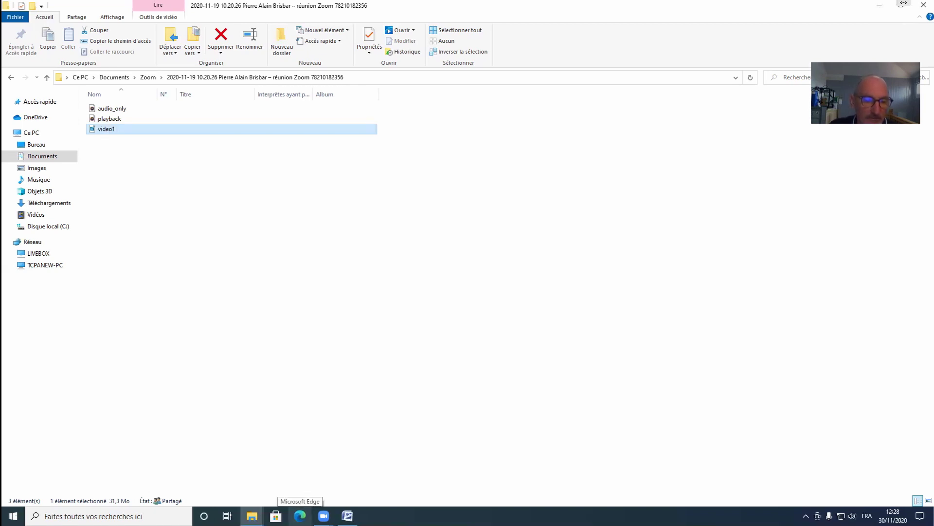
Switch to Microsoft Edge, close the bonjour.pdf page, and open the WinZip download page from the "fichier zip" search results.
click(300, 515)
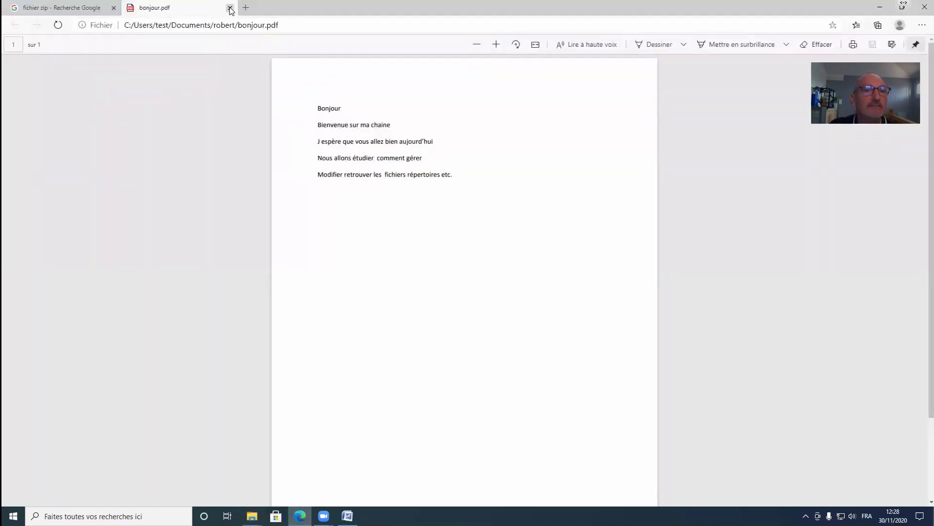
click(230, 7)
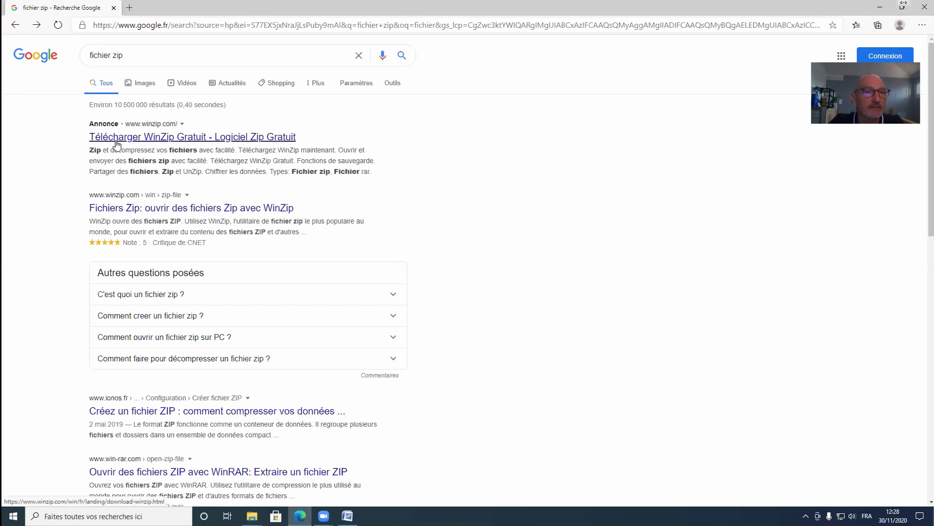
click(192, 139)
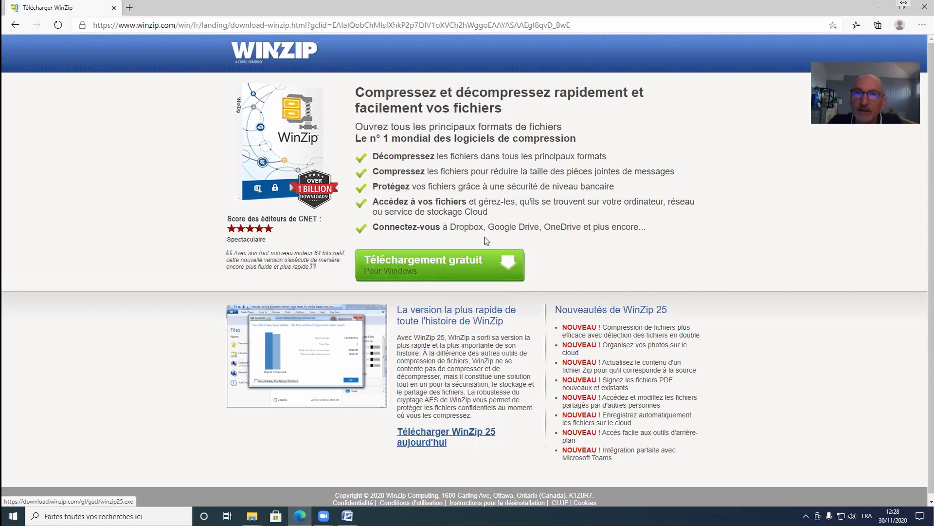
Minimize the open windows and create a desktop shortcut to the Téléchargements folder under Ce PC, placing it beside the Documents shortcut.
click(880, 6)
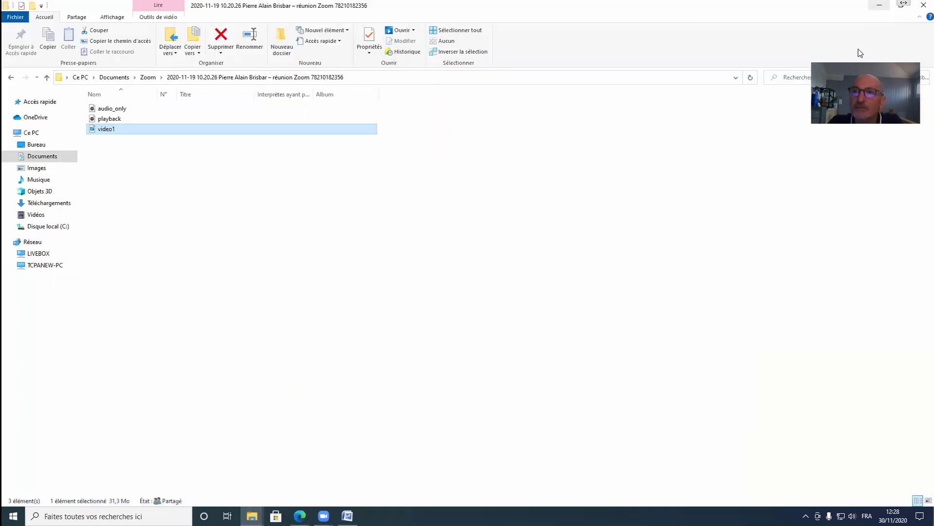
click(879, 6)
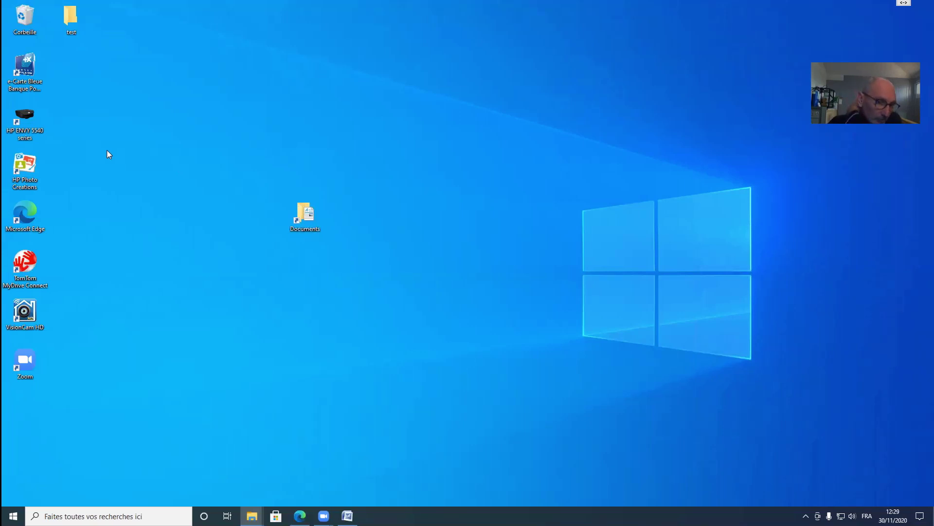
right_click(408, 262)
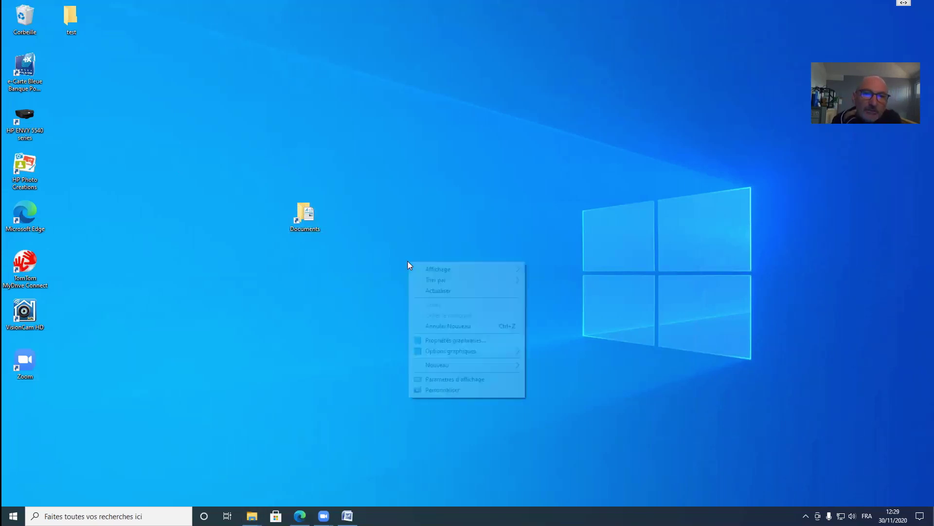
mouse_move(440, 368)
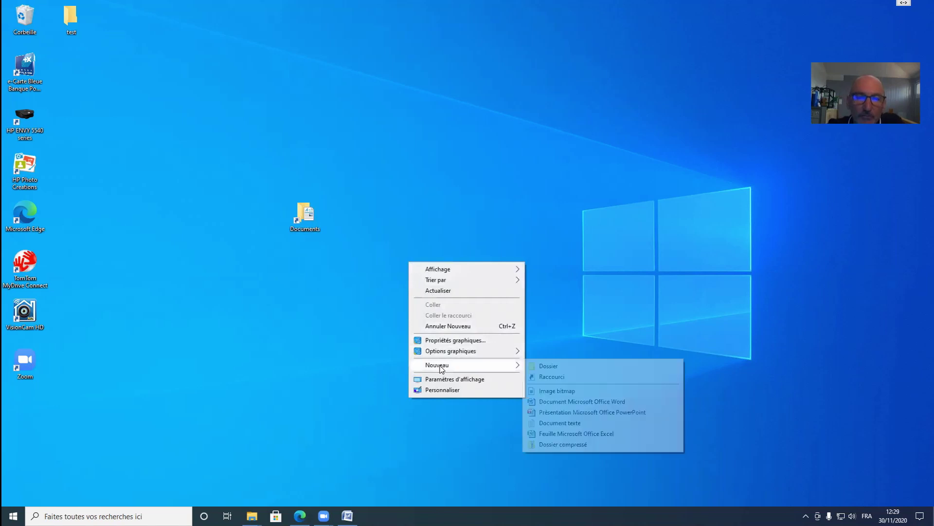
click(553, 377)
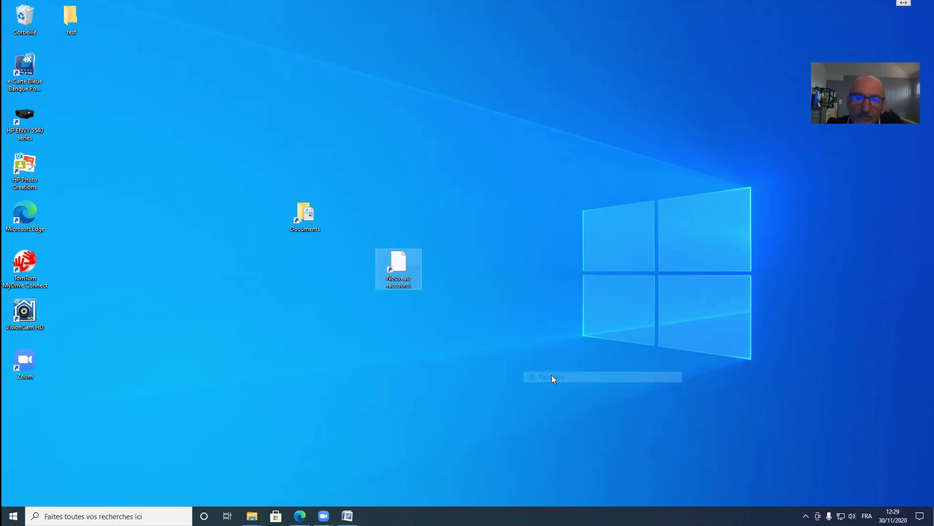
click(563, 251)
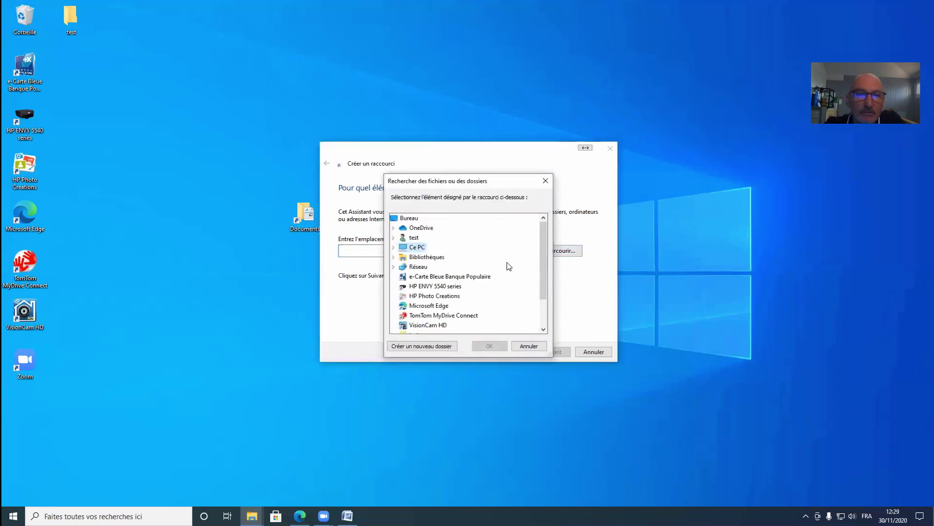
double_click(419, 248)
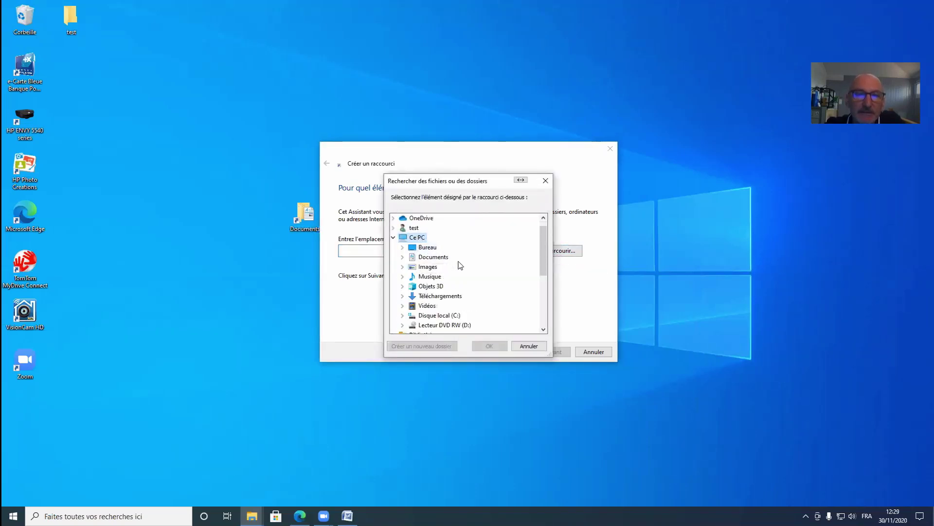
double_click(441, 295)
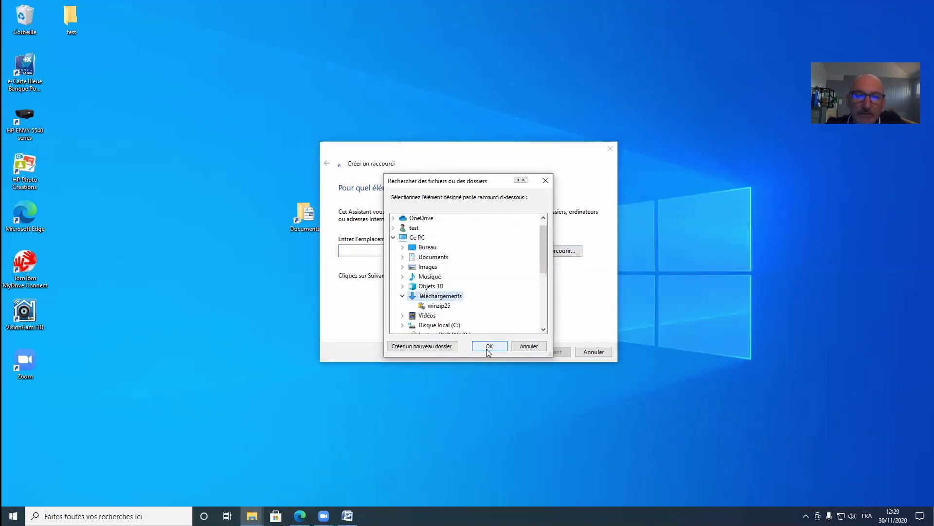
click(488, 346)
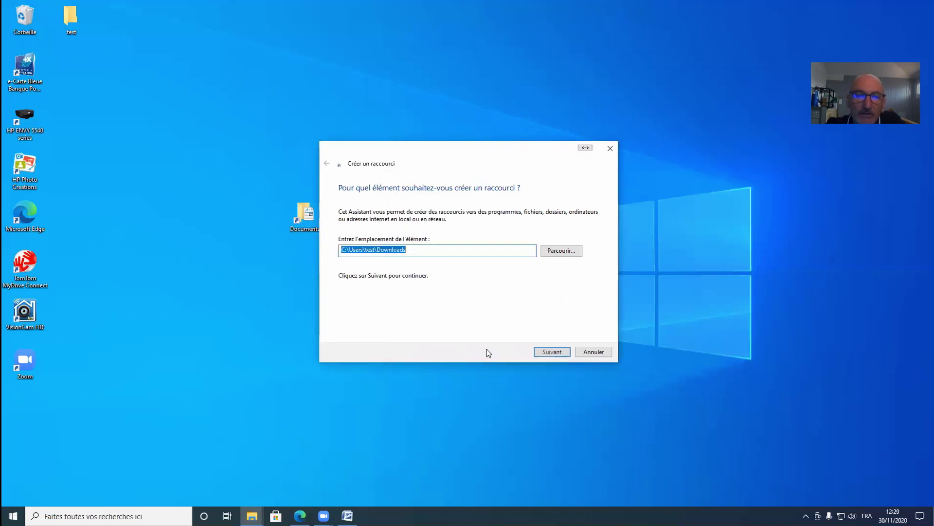
click(553, 352)
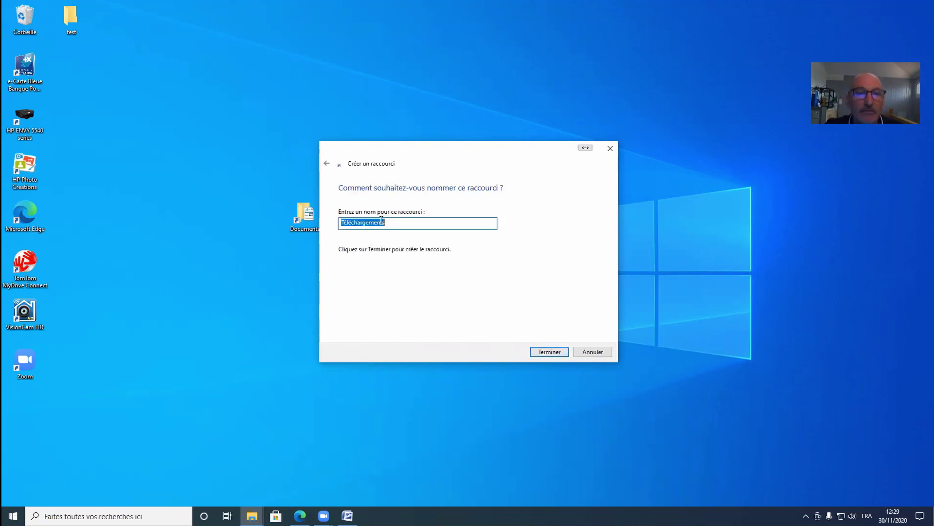
click(553, 351)
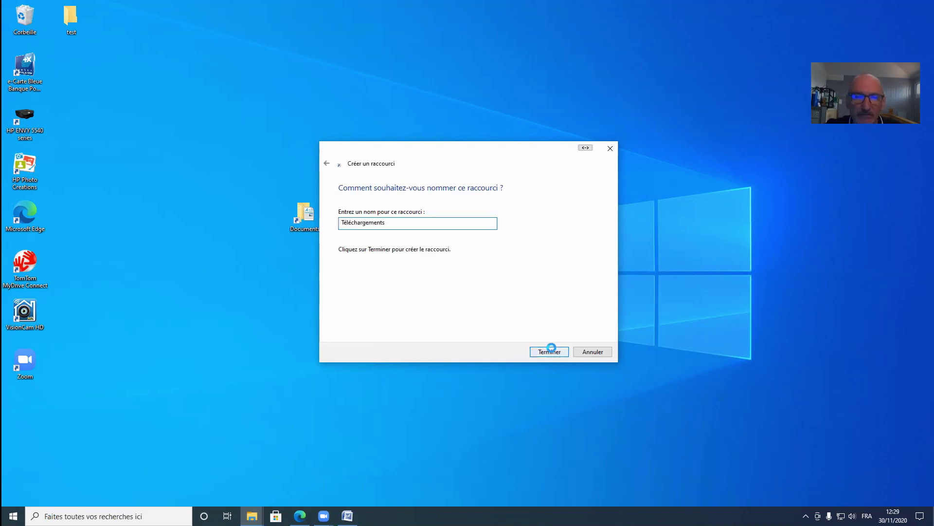
drag(398, 265, 385, 222)
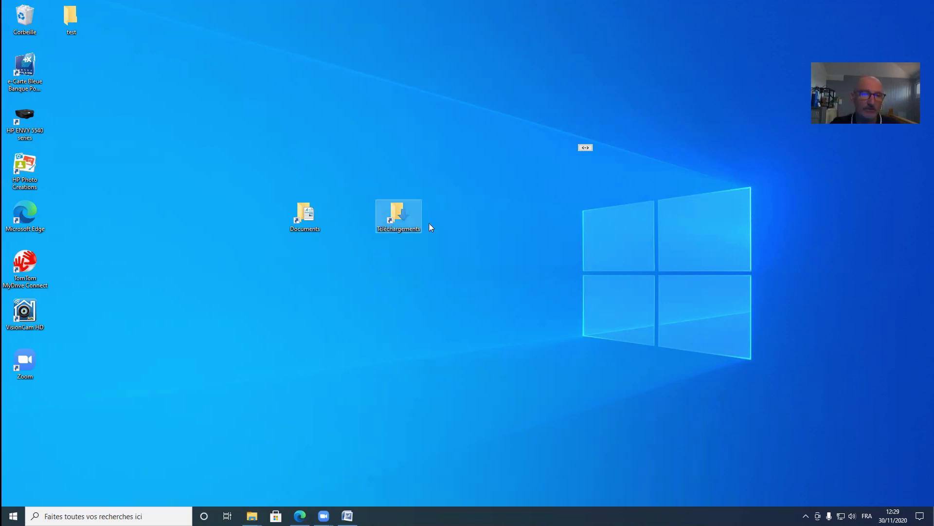
Open the Téléchargements folder from its desktop shortcut and install WinZip from winzip25, accepting the licence agreement.
double_click(398, 219)
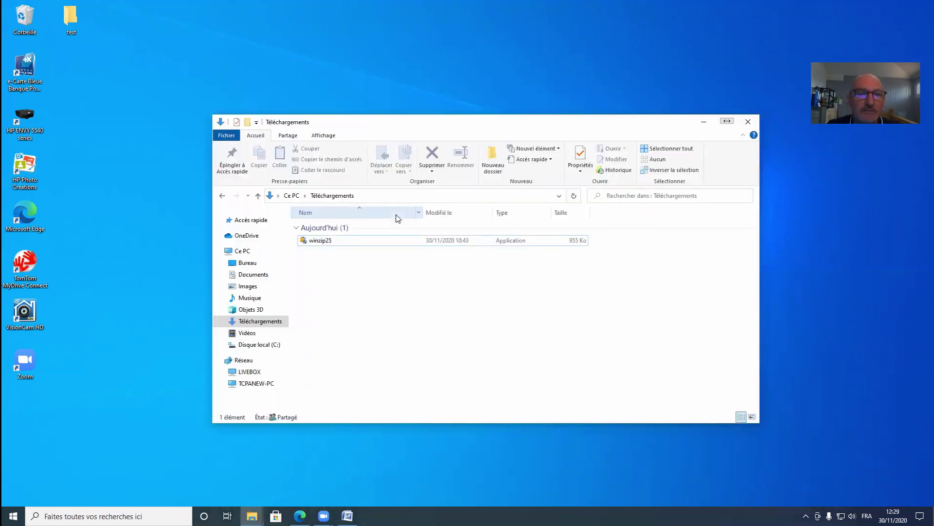
double_click(343, 242)
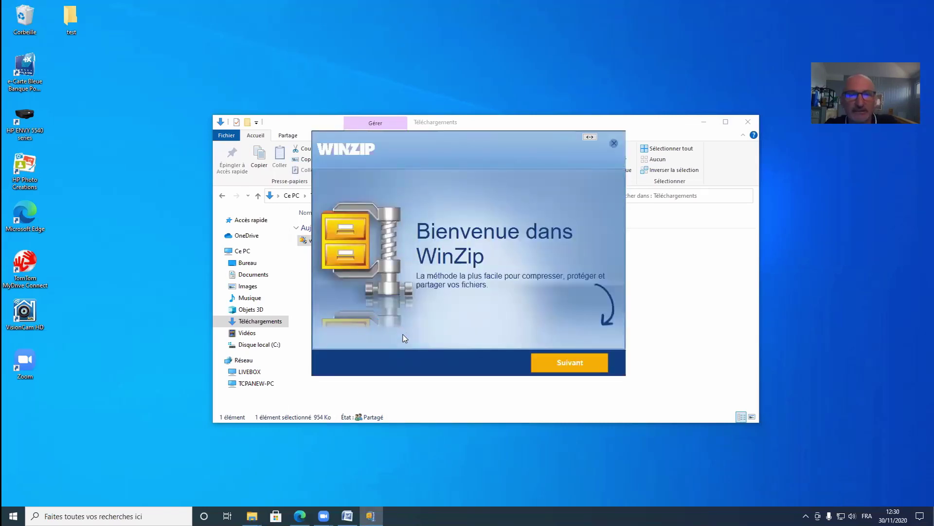
click(568, 367)
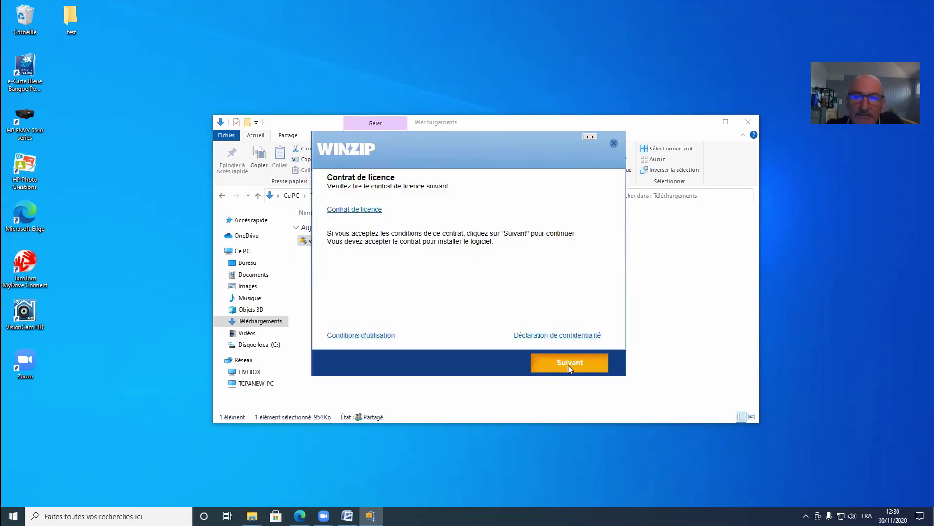
click(568, 367)
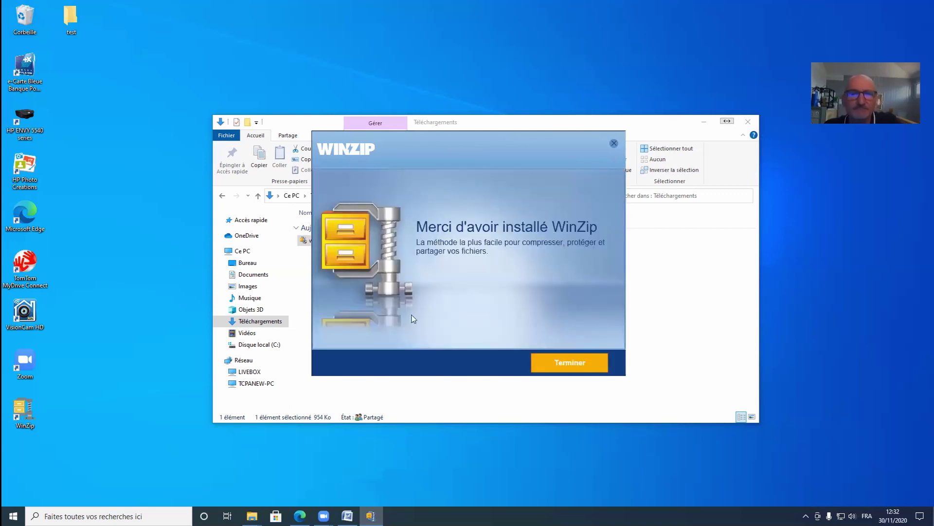
click(570, 364)
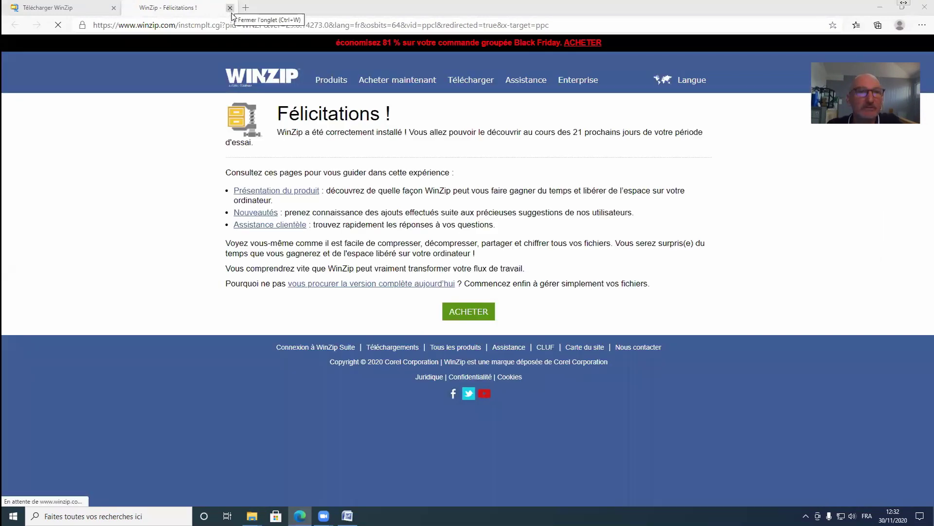
Close the WinZip web pages in Edge, minimize the WinZip 25.0 registration window, and close the Téléchargements folder.
click(230, 8)
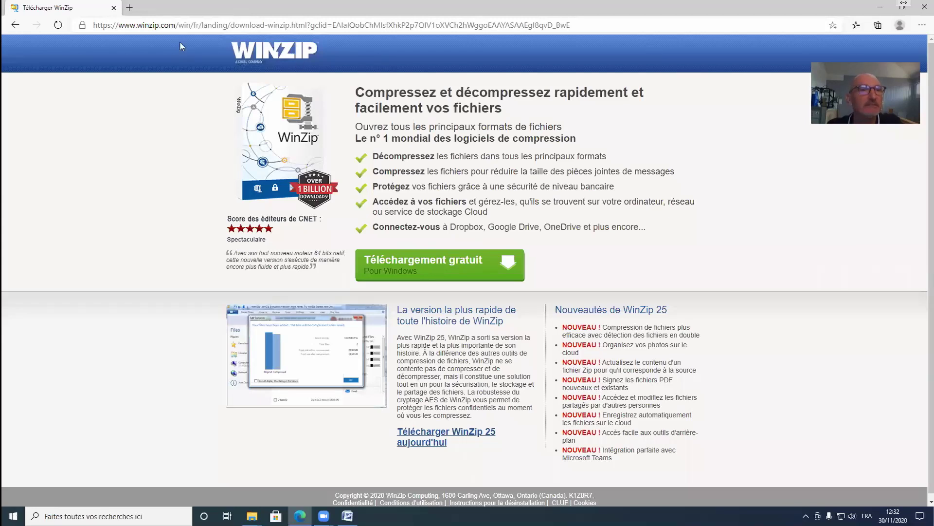
click(114, 8)
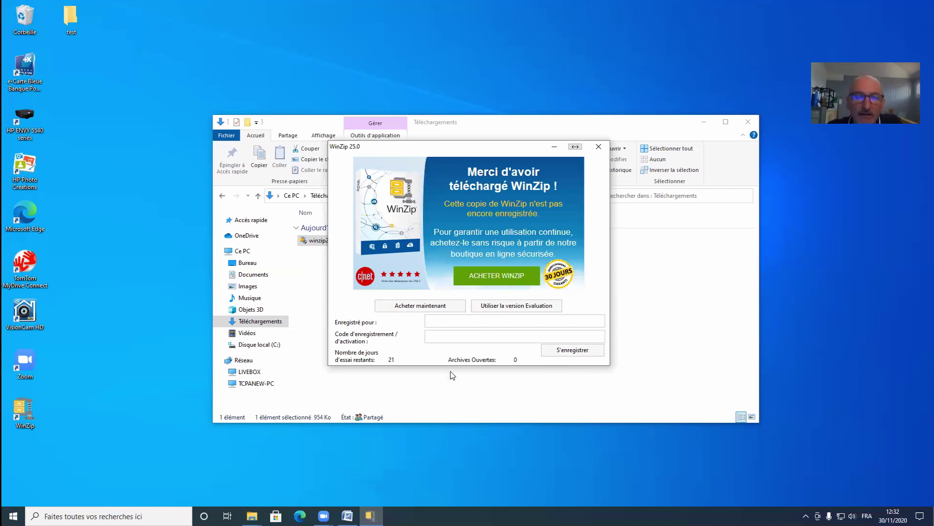
click(556, 147)
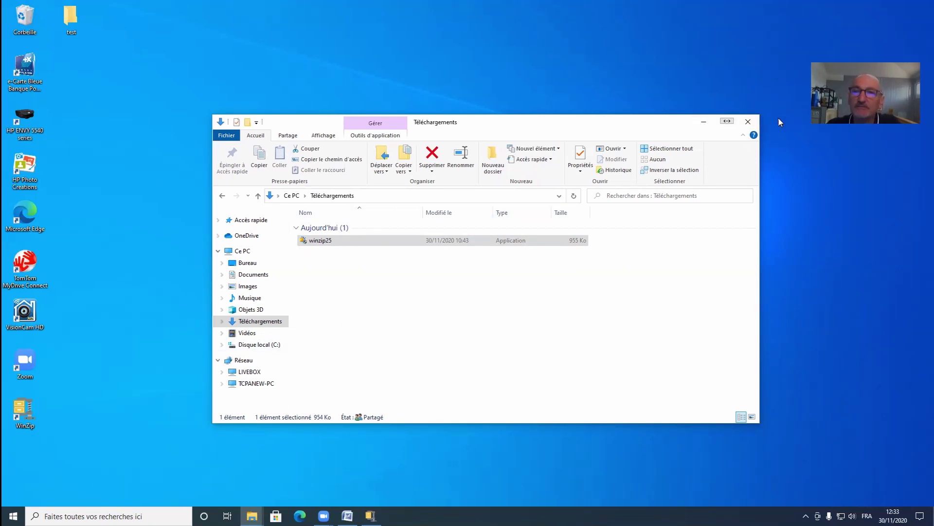
click(751, 126)
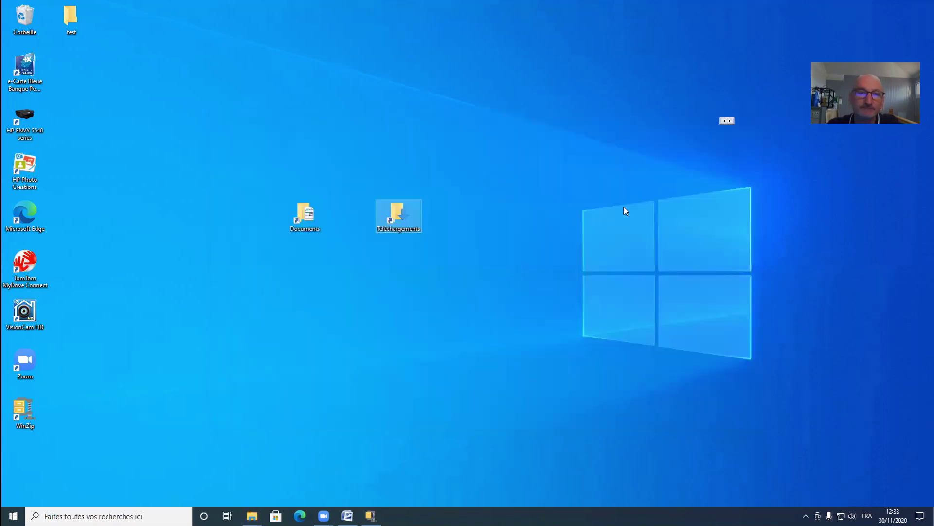
Compress the video1 file from the 2020-11-19 recording folder in Documents > Zoom into video1.zip with WinZip.
click(311, 219)
double_click(313, 218)
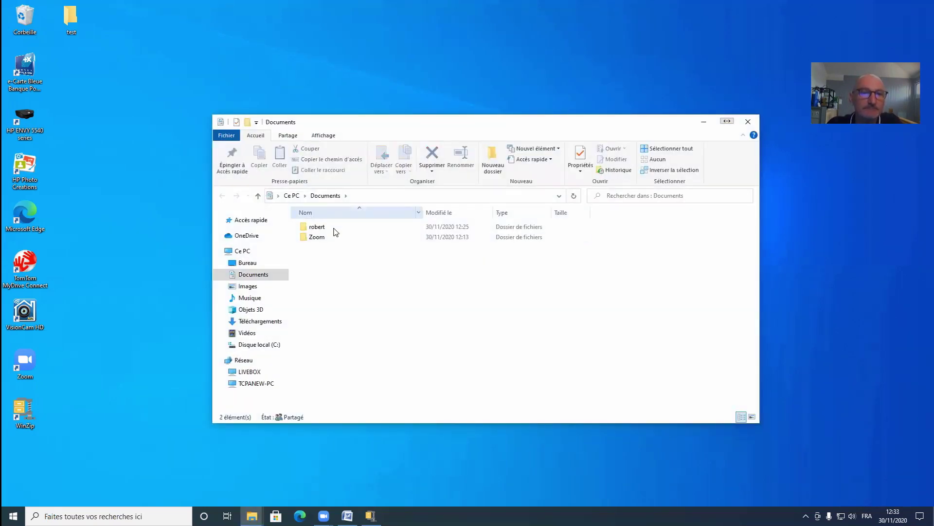
double_click(316, 237)
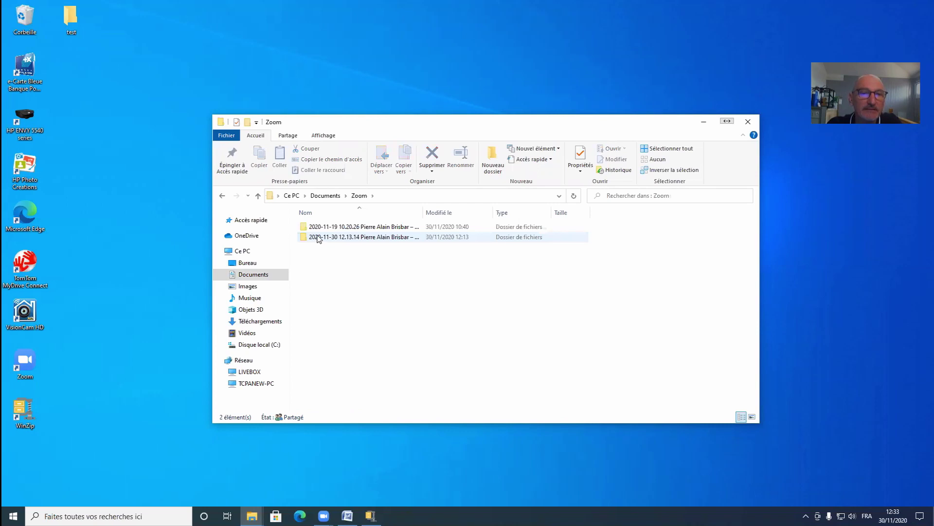
double_click(321, 228)
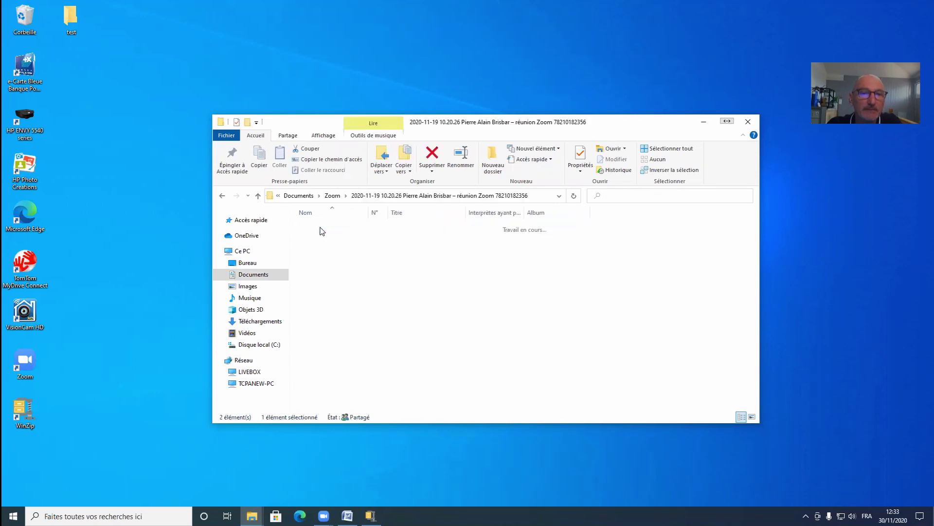
click(317, 248)
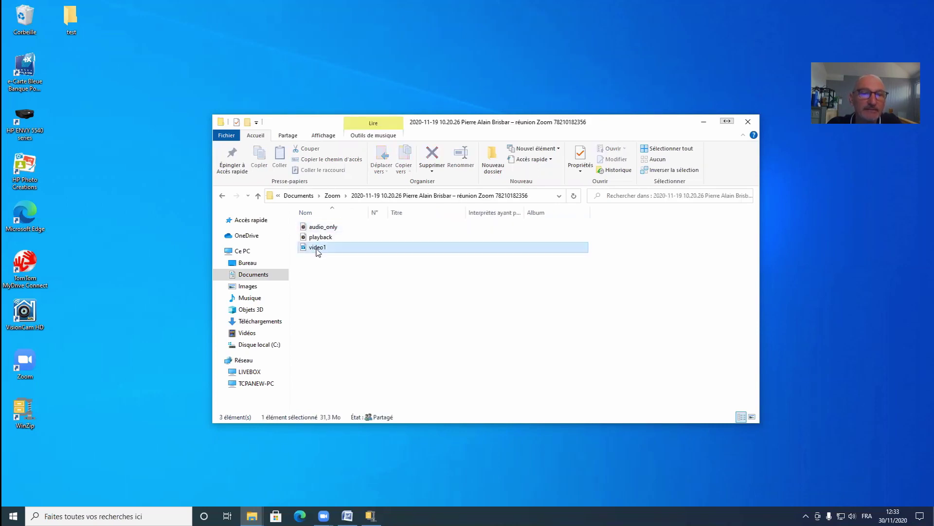
right_click(317, 250)
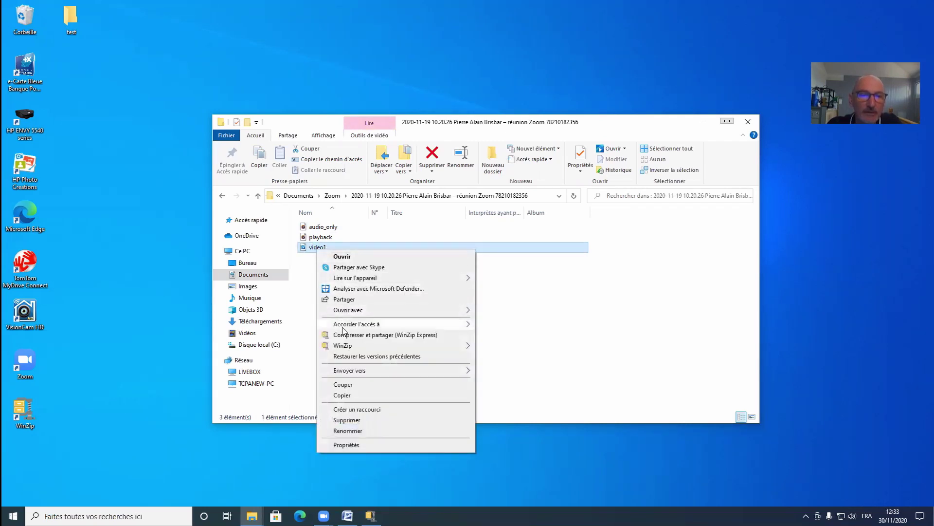
mouse_move(342, 347)
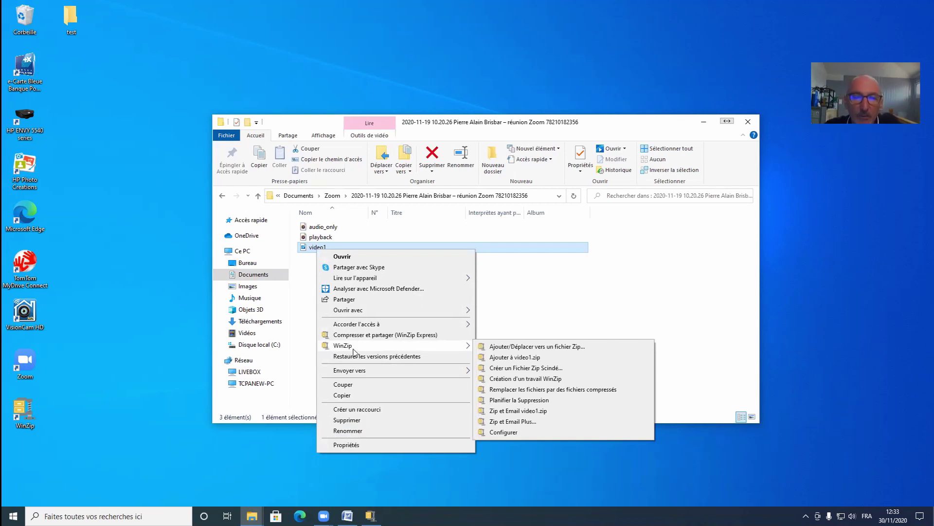
click(525, 360)
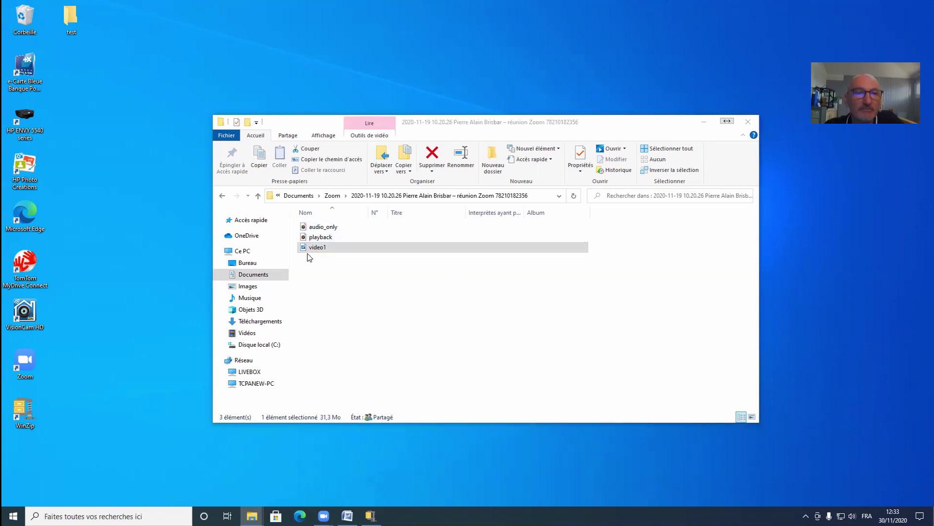
Return to video1 in the 2020-11-19 recording folder, and minimize the folder window to view WinZip's compression summary.
click(257, 276)
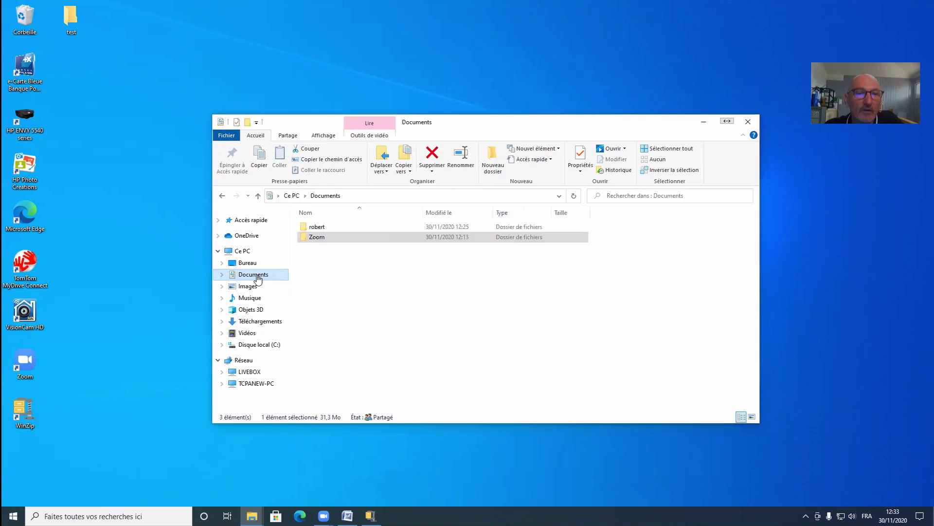
double_click(316, 237)
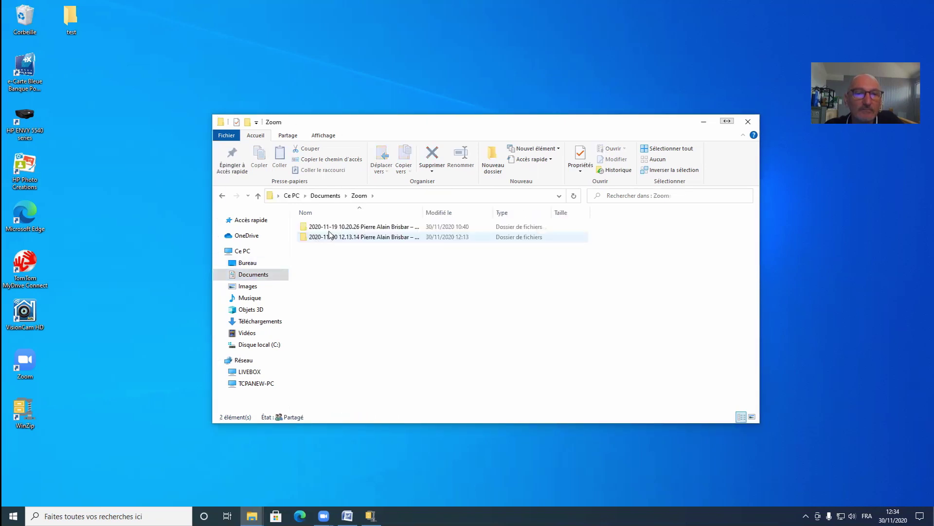
double_click(330, 228)
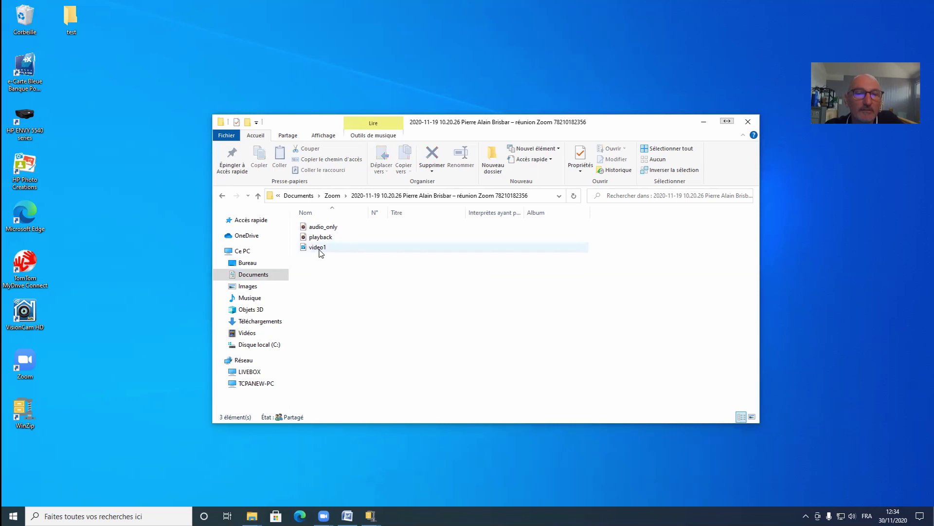
click(319, 247)
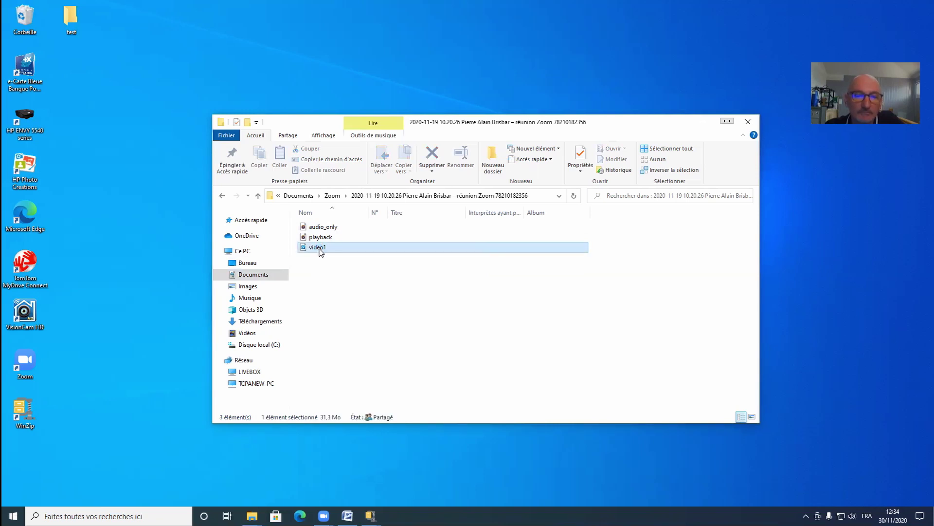
double_click(319, 248)
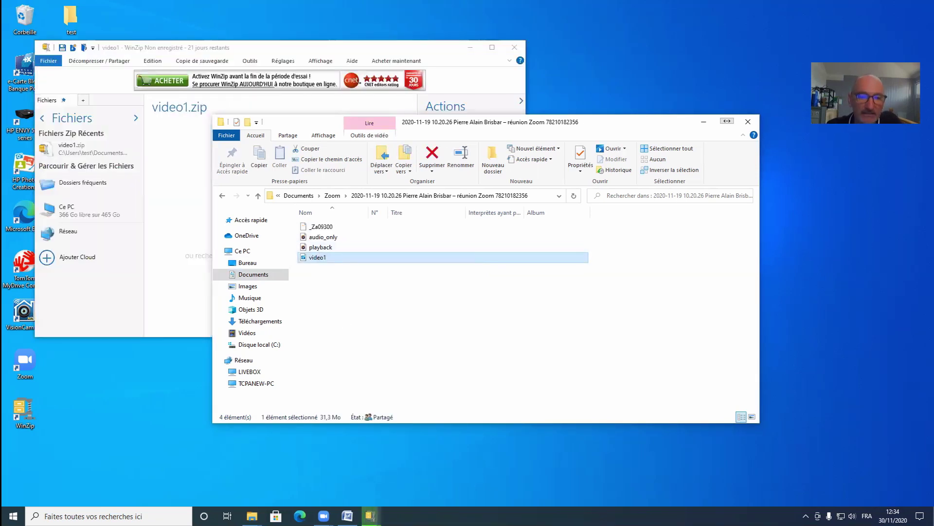
mouse_move(371, 515)
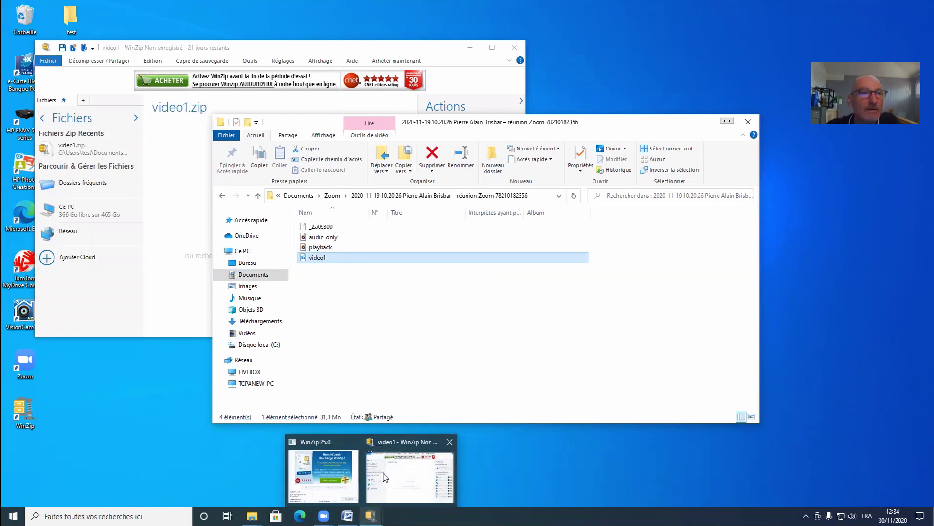
click(704, 123)
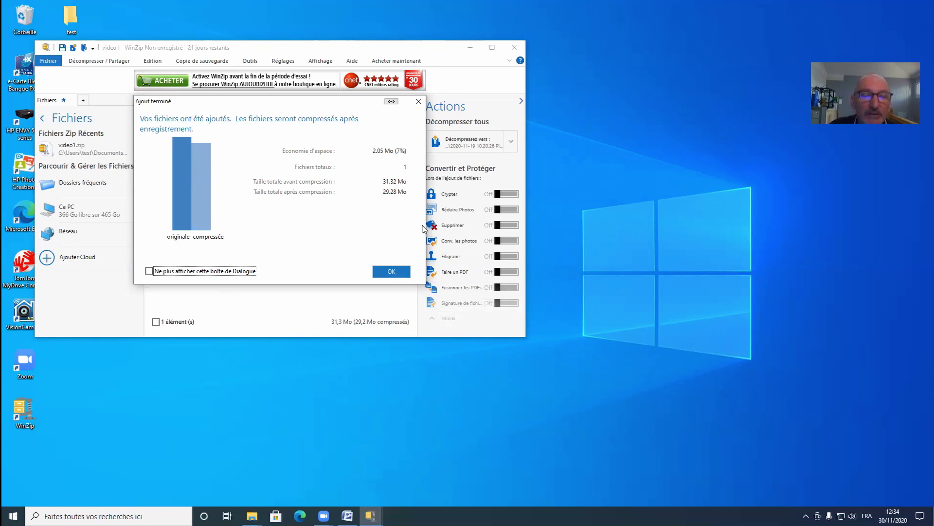
Dismiss the compression summary and open the 2020-11-19 recording folder in Documents > Zoom.
click(391, 271)
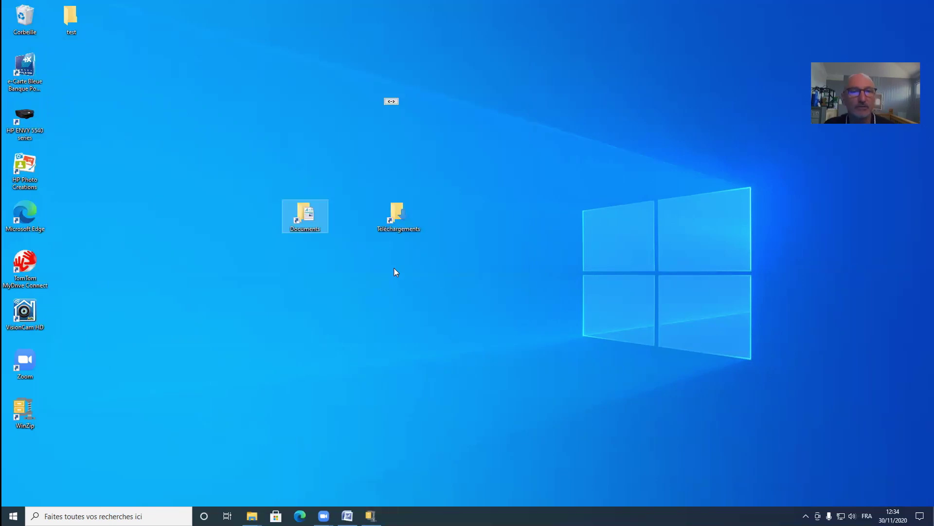
double_click(319, 218)
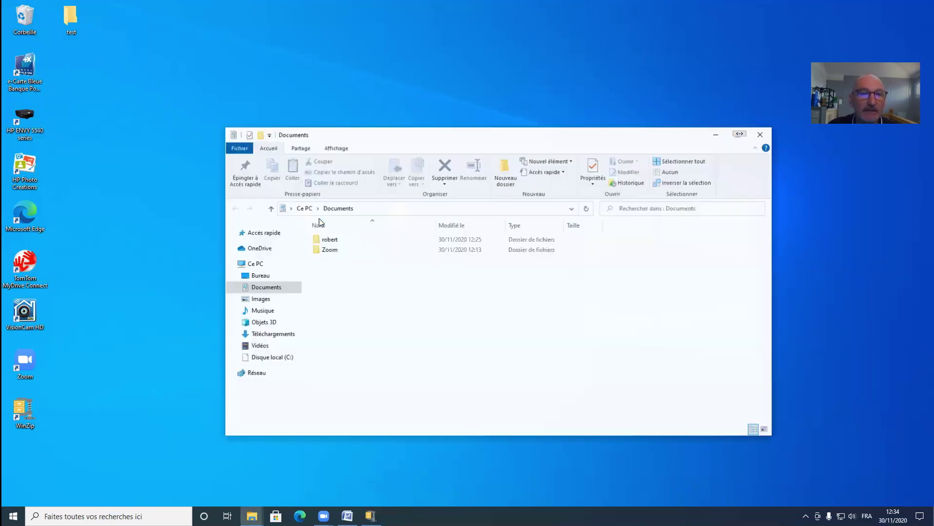
double_click(329, 250)
click(338, 241)
double_click(337, 241)
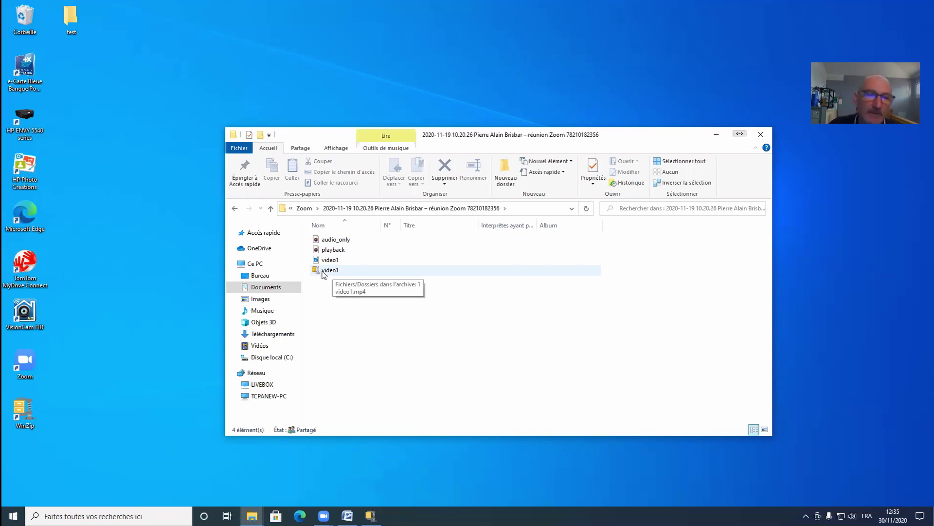
Unzip the video1 archive to the Documents folder with WinZip, and close WinZip.
double_click(322, 270)
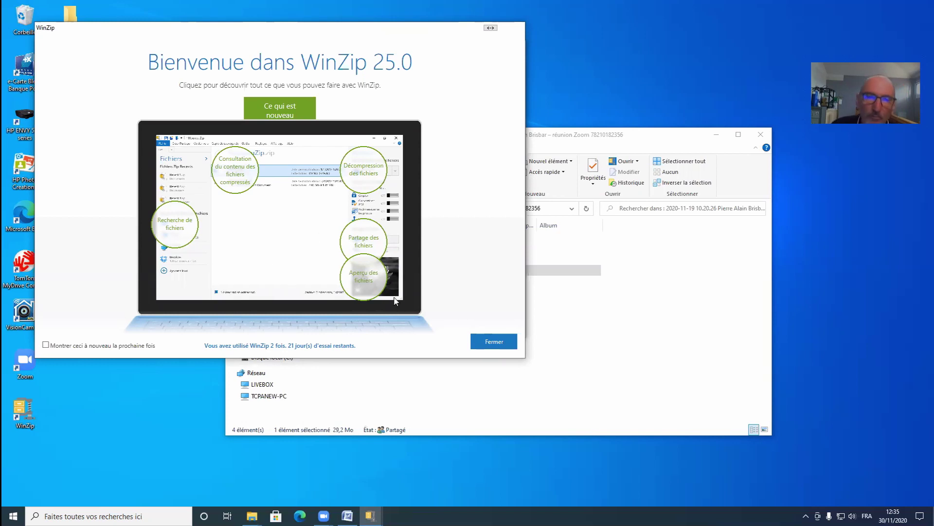
click(494, 341)
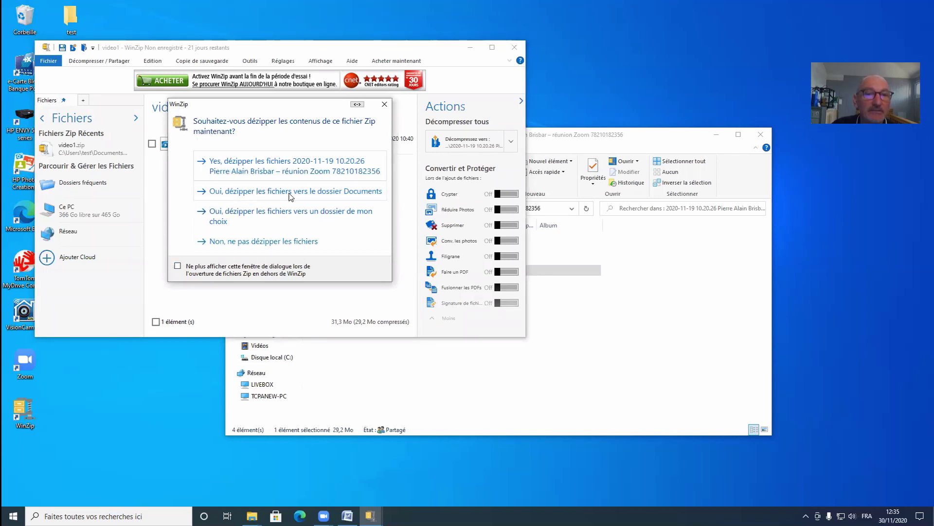
click(308, 191)
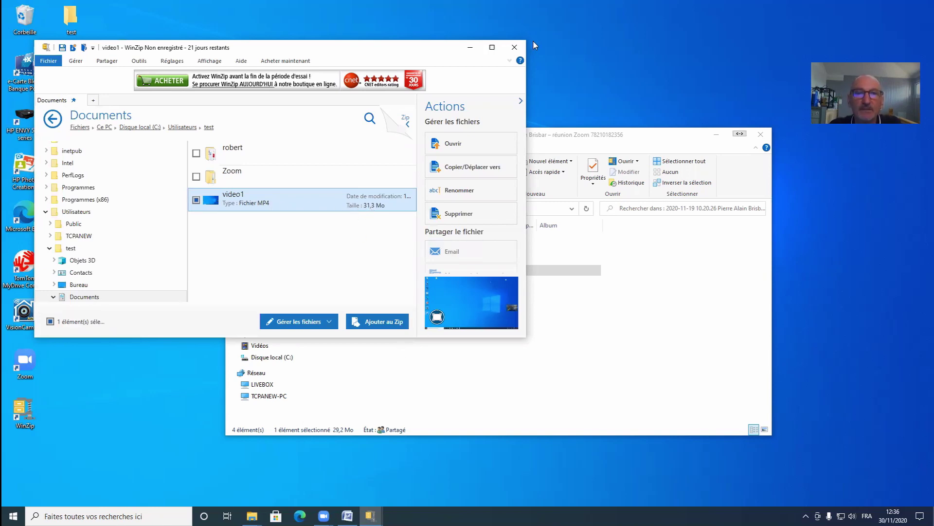
click(521, 49)
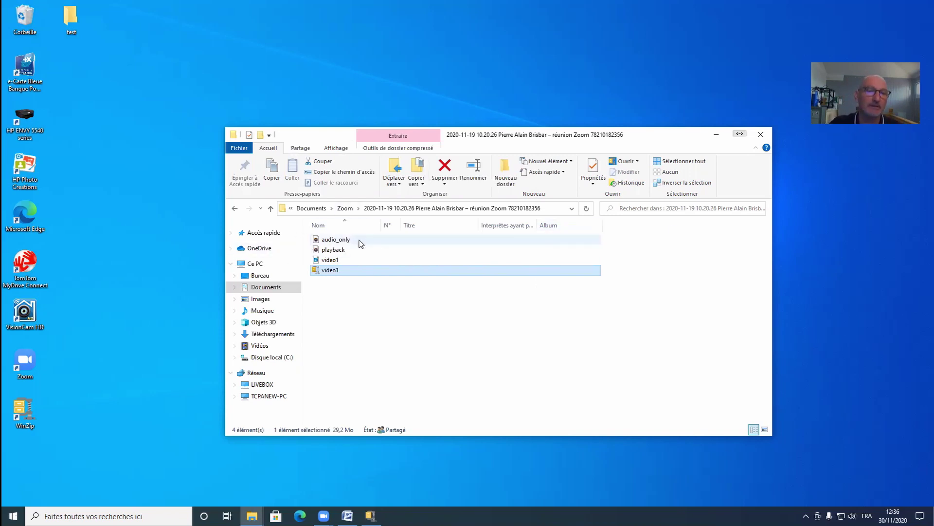
Rename the original video1 MP4 file in the recording folder as video11.
mouse_move(361, 244)
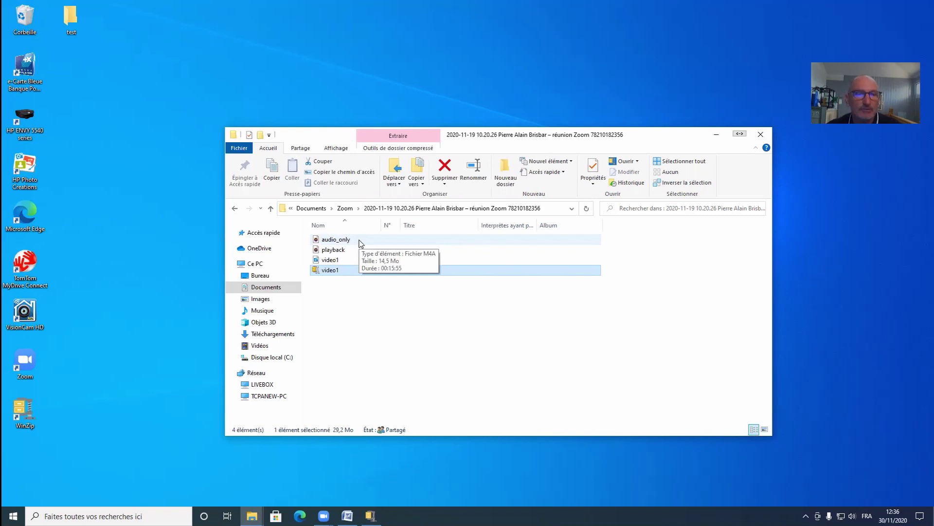
right_click(335, 261)
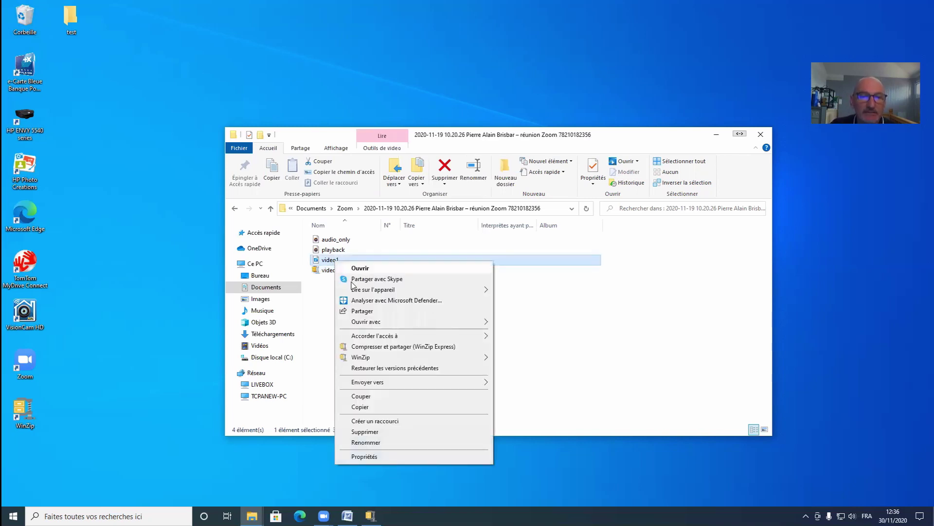
click(371, 443)
click(347, 260)
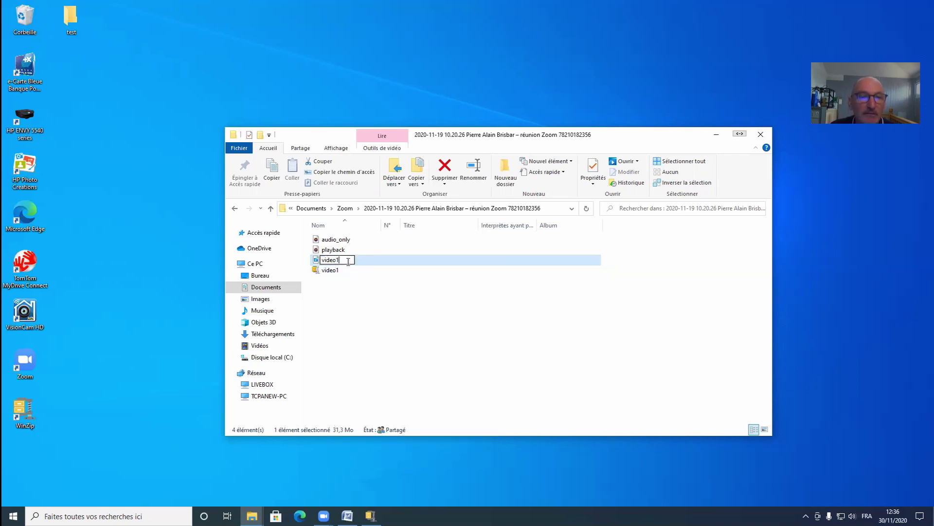
text(1)
click(388, 312)
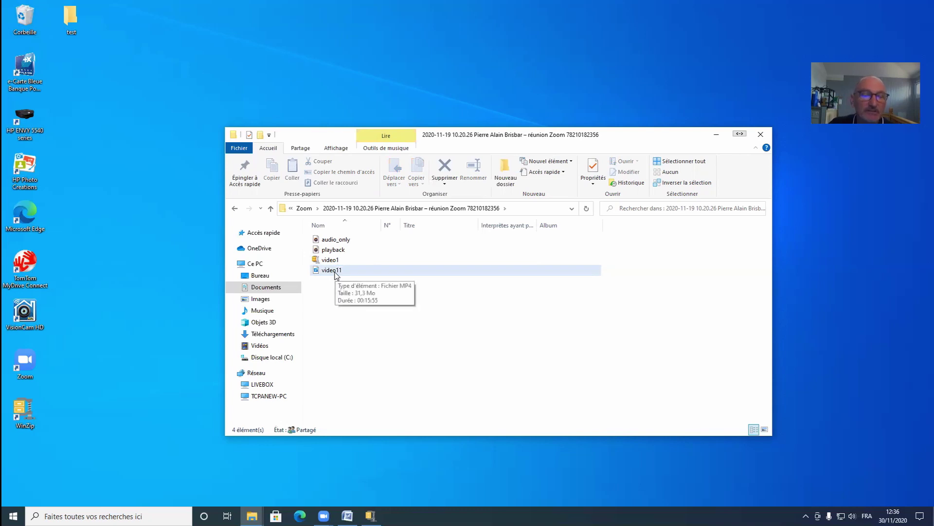
Move video11 from the recording folder to the Téléchargements folder by cutting and pasting it.
right_click(339, 271)
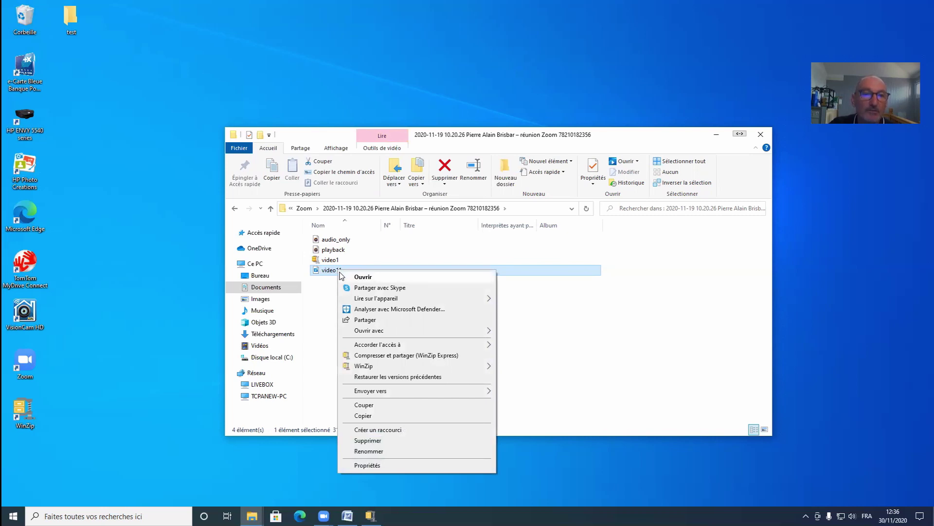
click(364, 406)
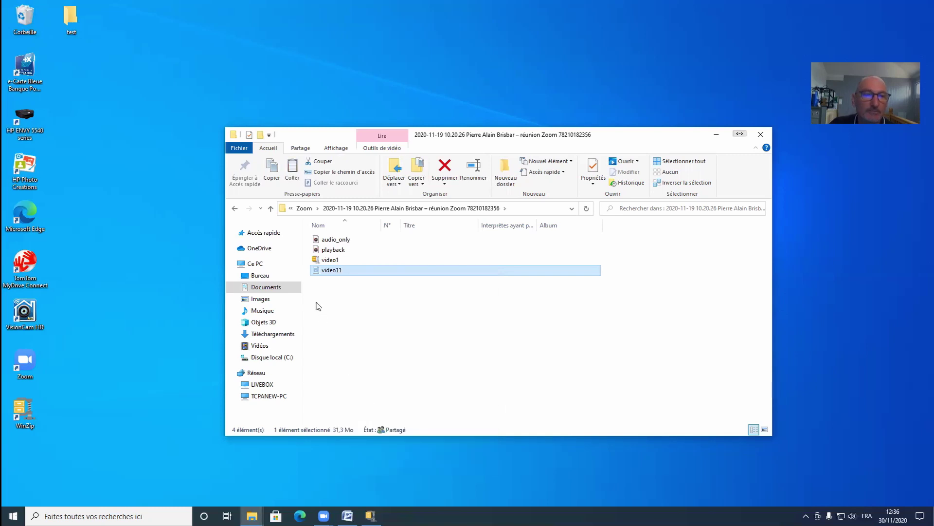
click(283, 335)
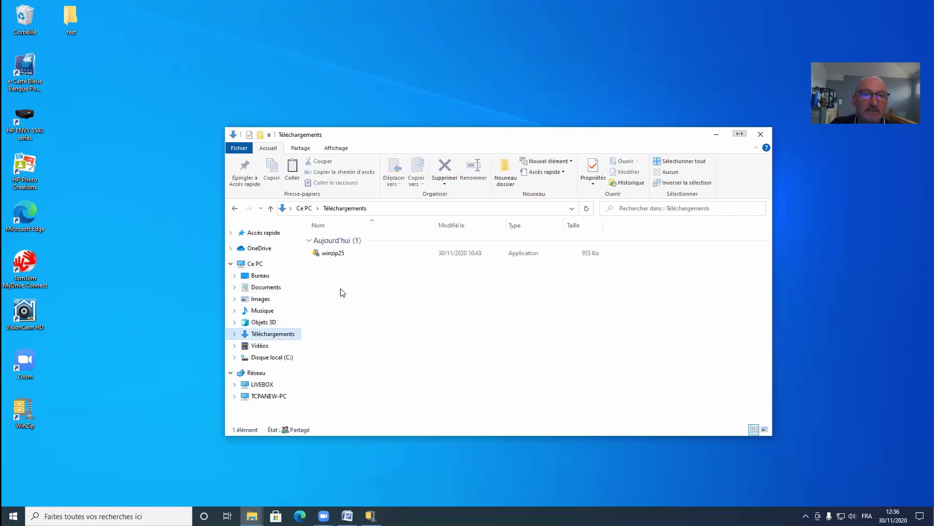
right_click(344, 292)
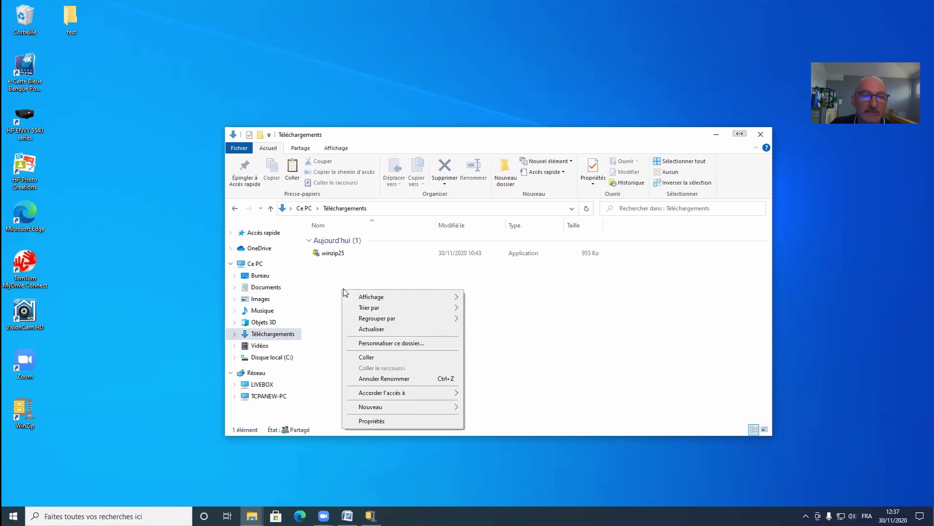
click(366, 357)
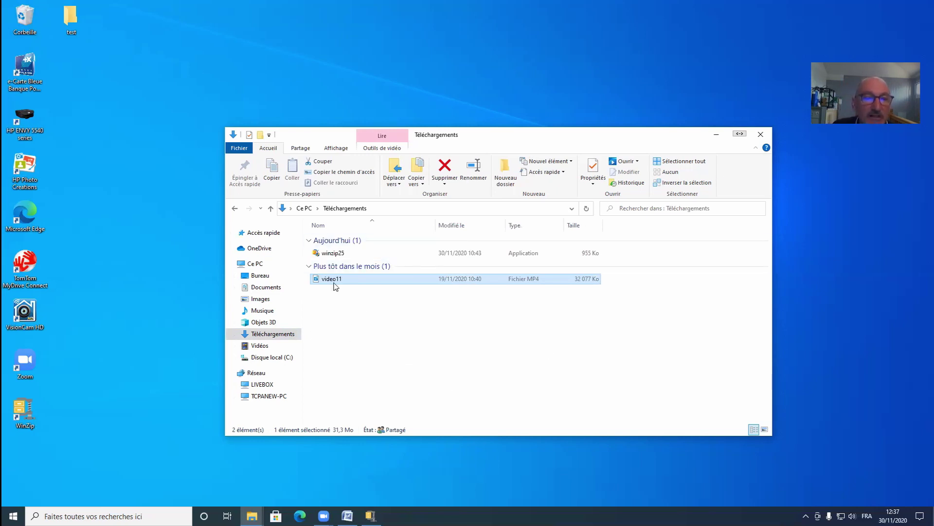
Delete the video11 file from the Téléchargements folder.
mouse_move(334, 285)
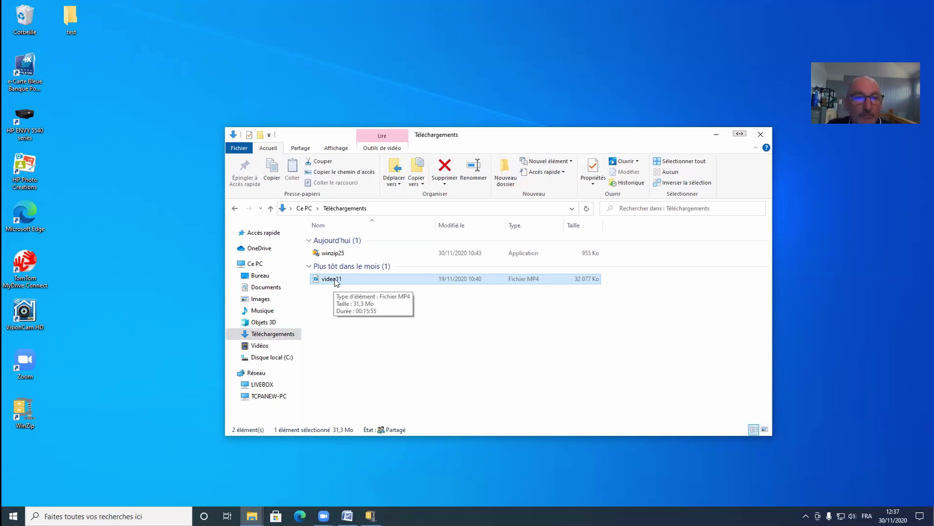
right_click(335, 281)
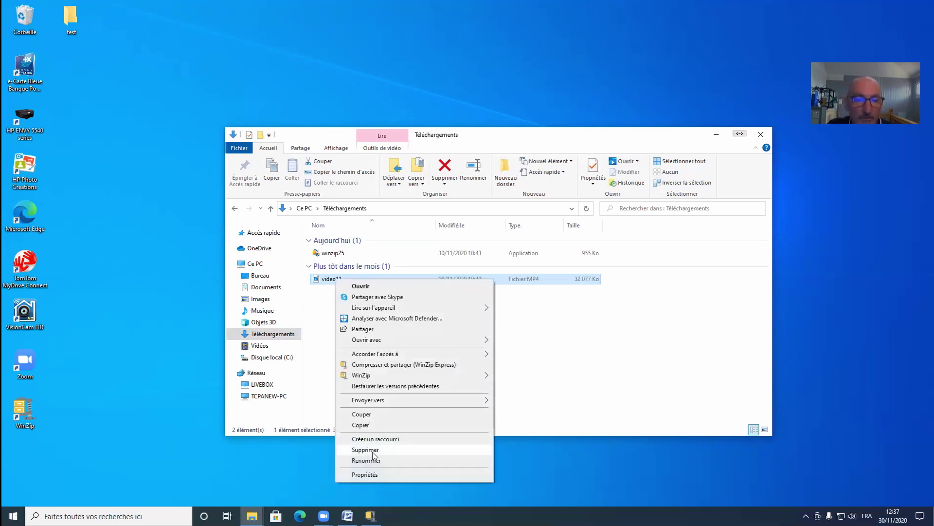
click(505, 354)
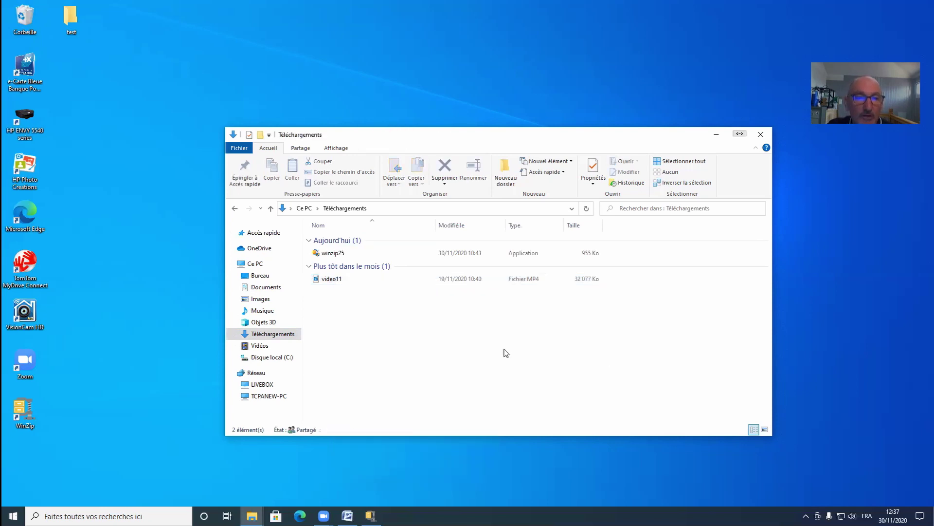
click(344, 285)
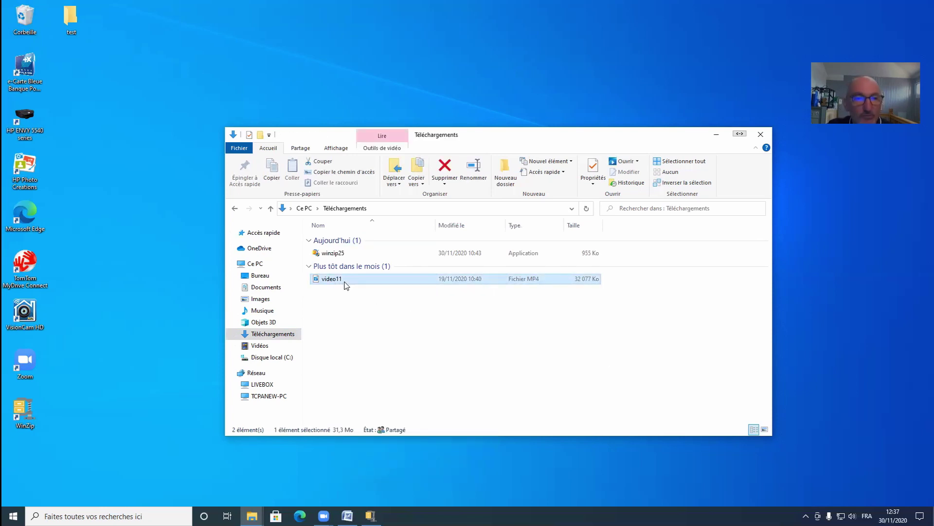
key(Delete)
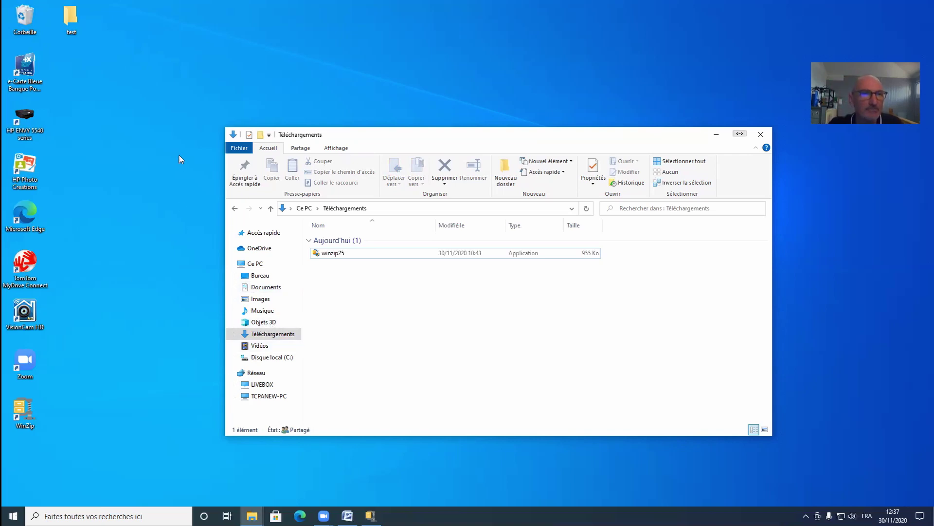
Empty the Corbeille, permanently deleting all its items, and close its window.
click(21, 25)
double_click(21, 25)
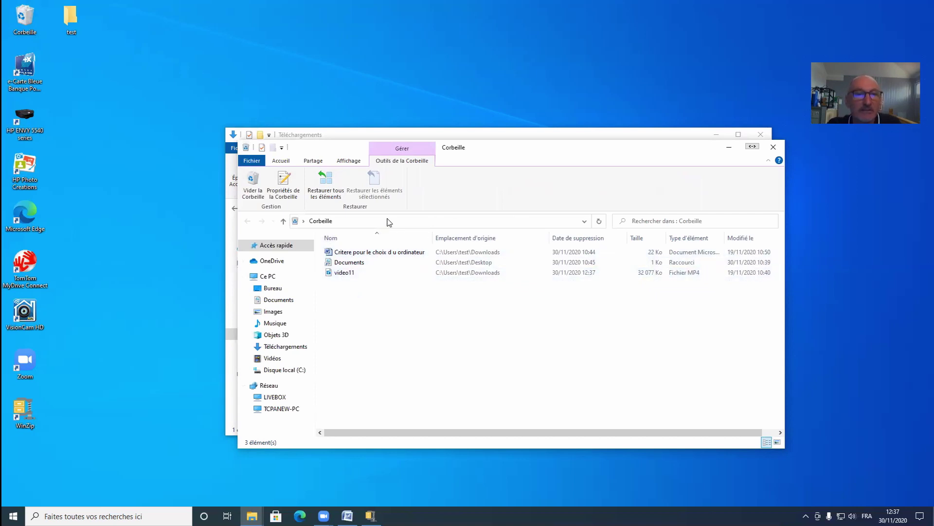
click(260, 195)
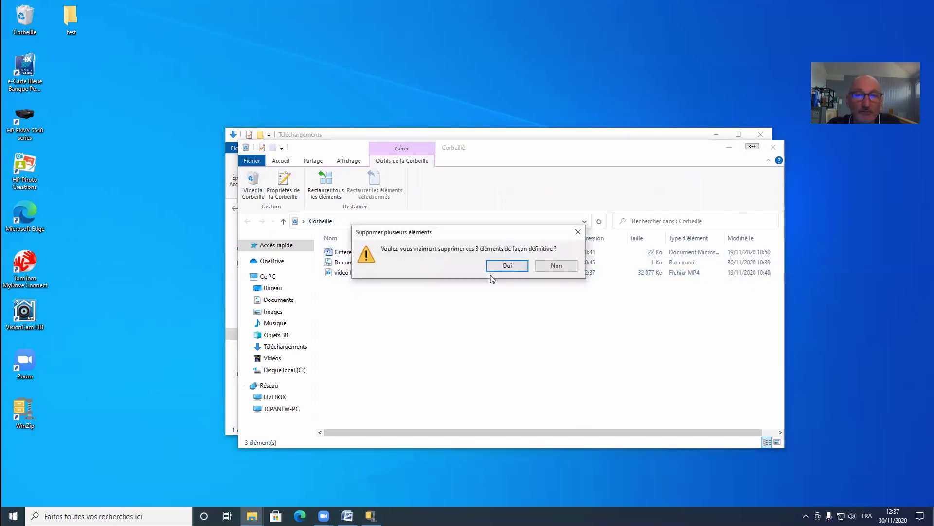
click(509, 267)
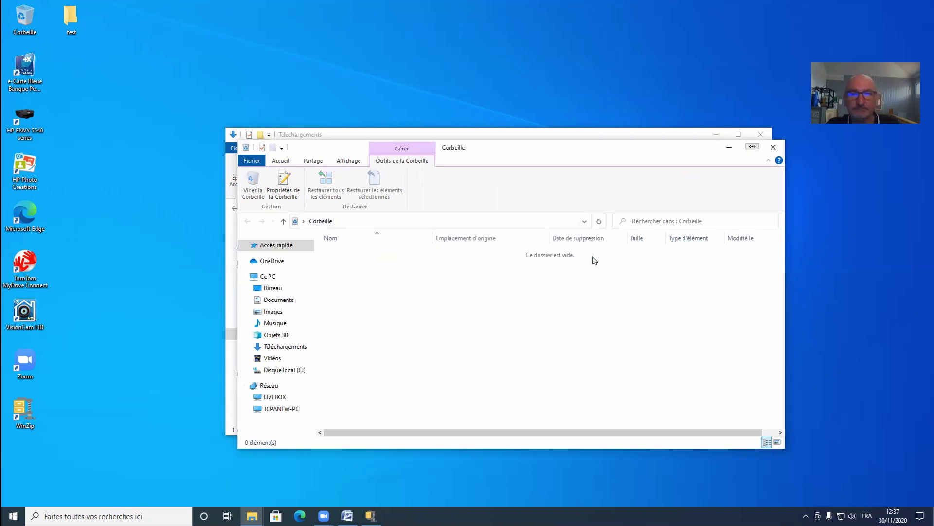
click(775, 149)
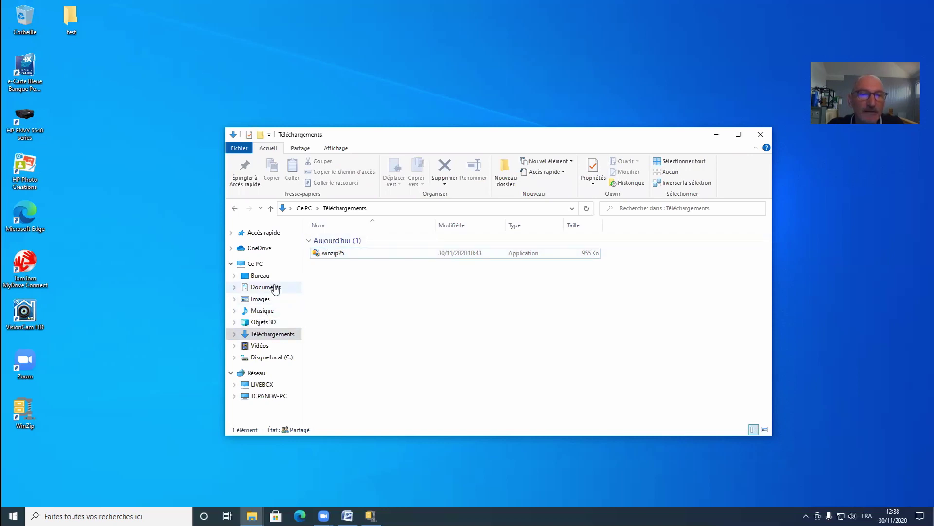
Open the Documents subfolder holding the Bonjour files and try to delete the Bonjour Word document.
click(263, 288)
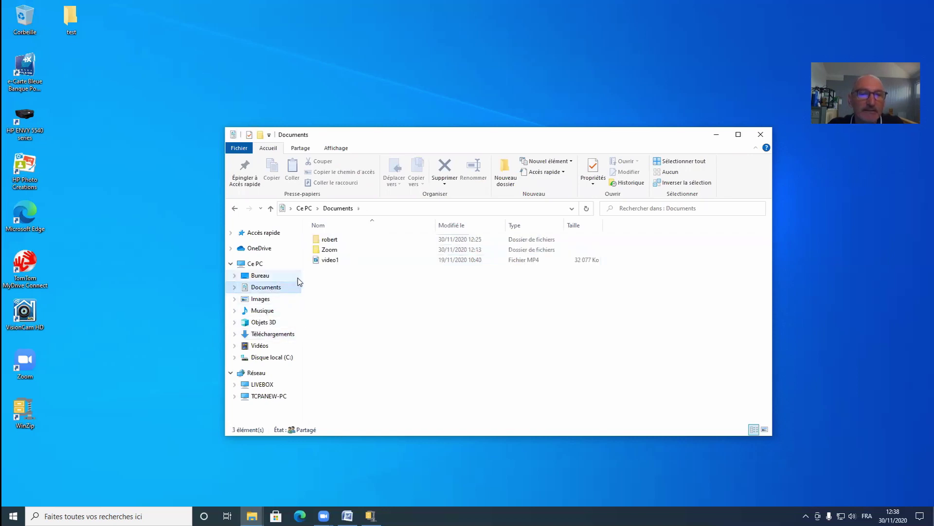
click(333, 243)
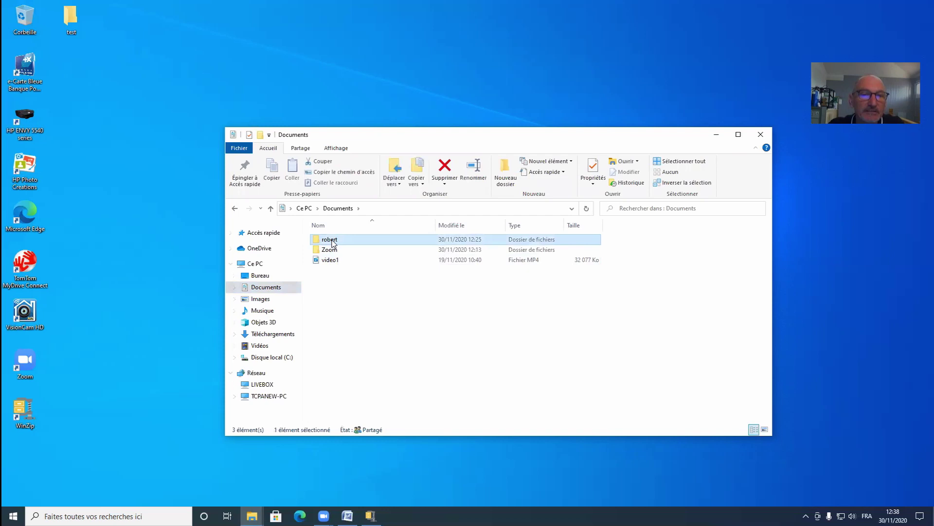
double_click(333, 244)
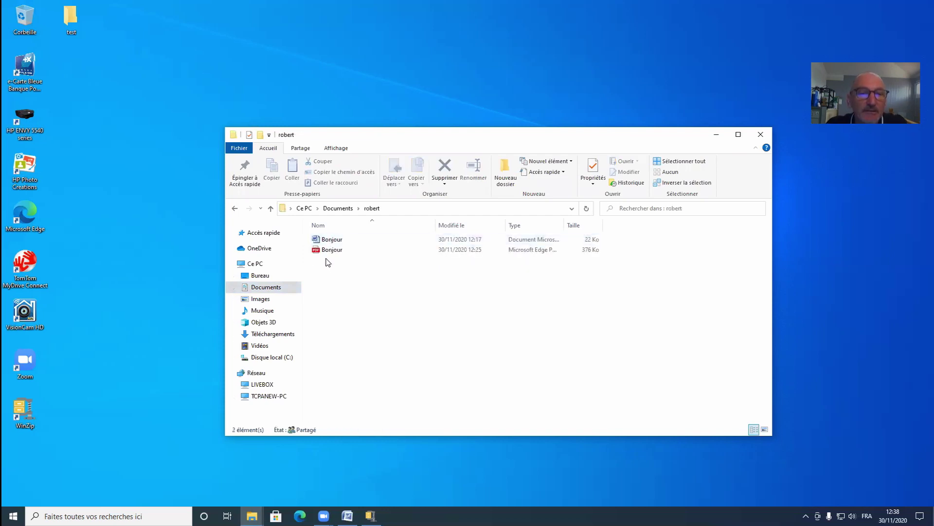
click(331, 243)
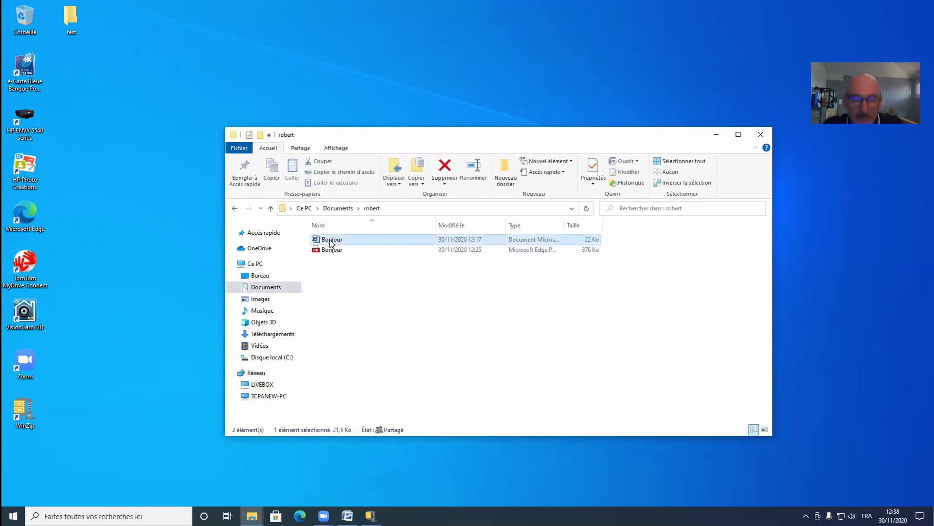
key(Delete)
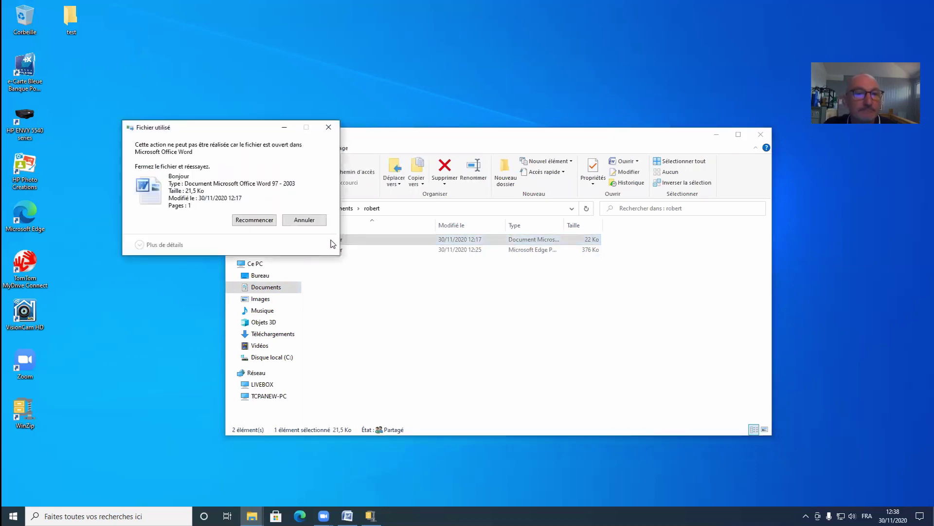
click(304, 220)
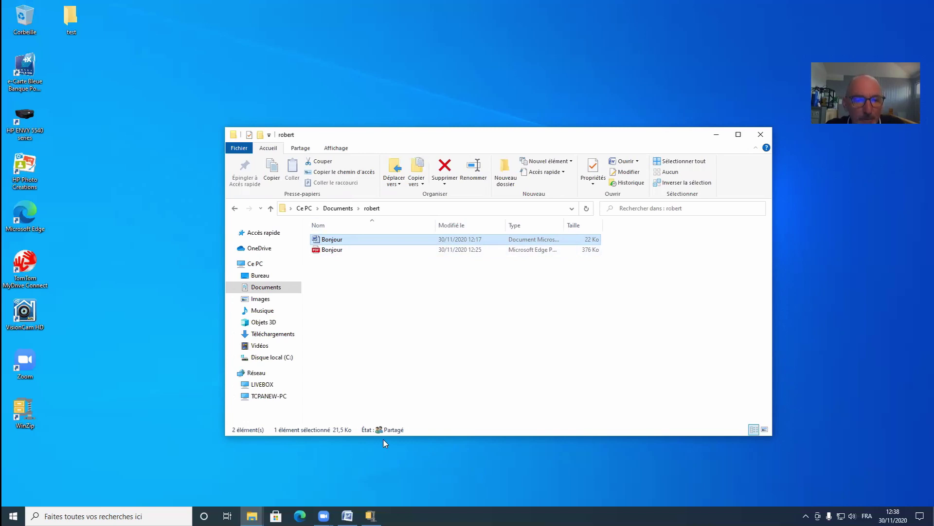
Close the Bonjour document open in Word, then delete the Bonjour Word file from its Documents subfolder.
click(347, 516)
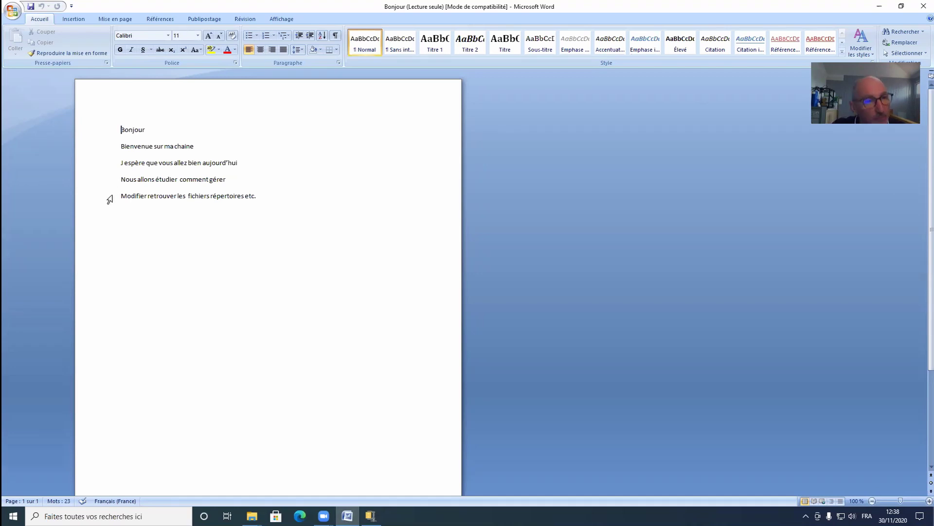
click(923, 7)
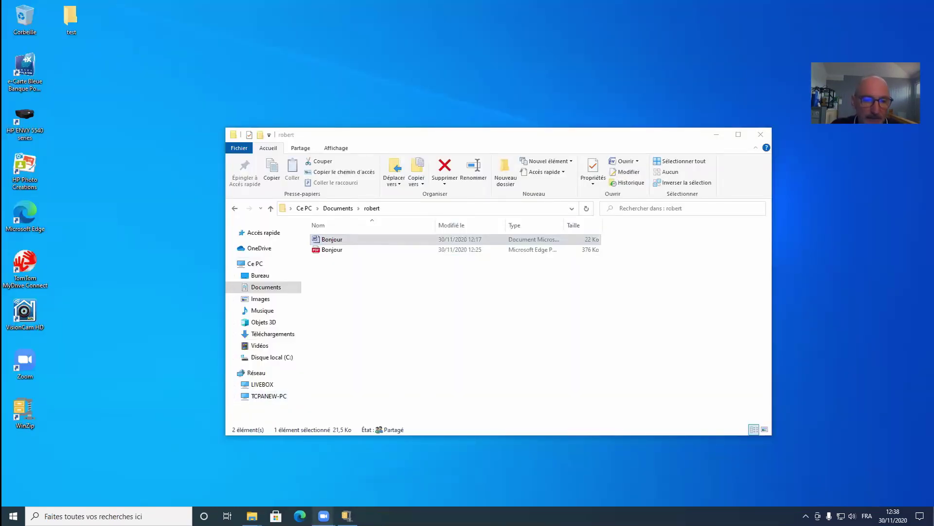
click(322, 240)
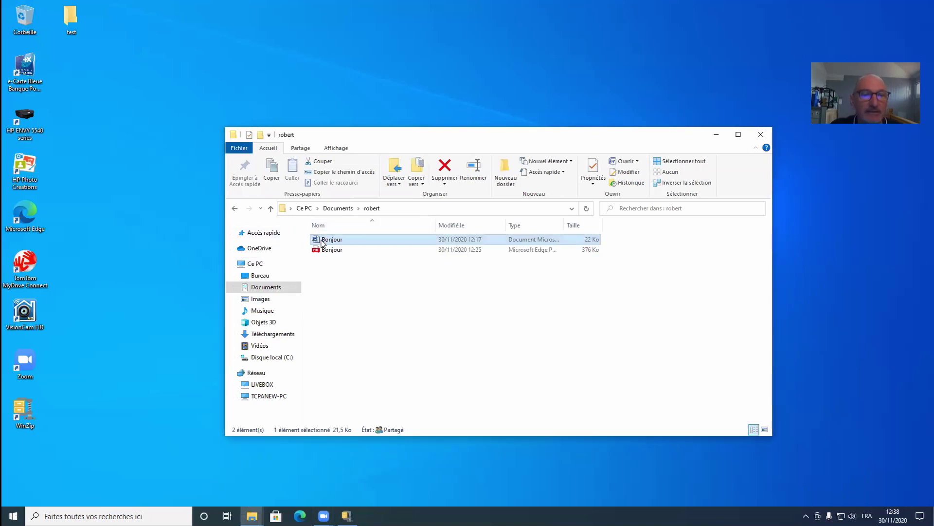
right_click(325, 241)
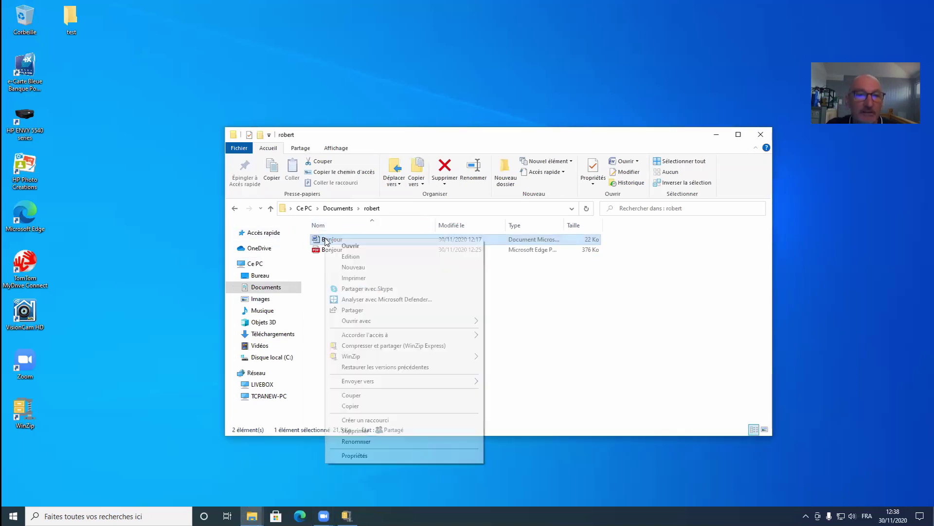
click(356, 430)
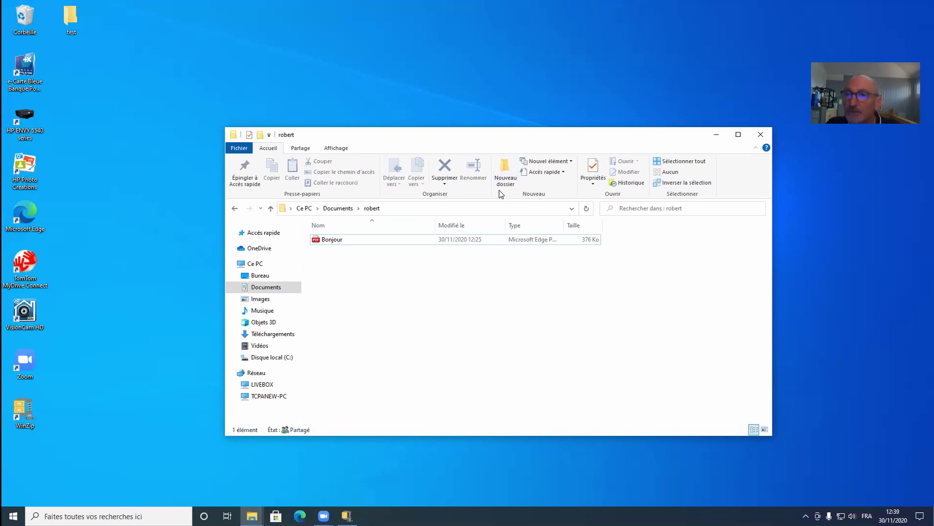
Restore all items from the Corbeille to their original location and close its window.
click(24, 18)
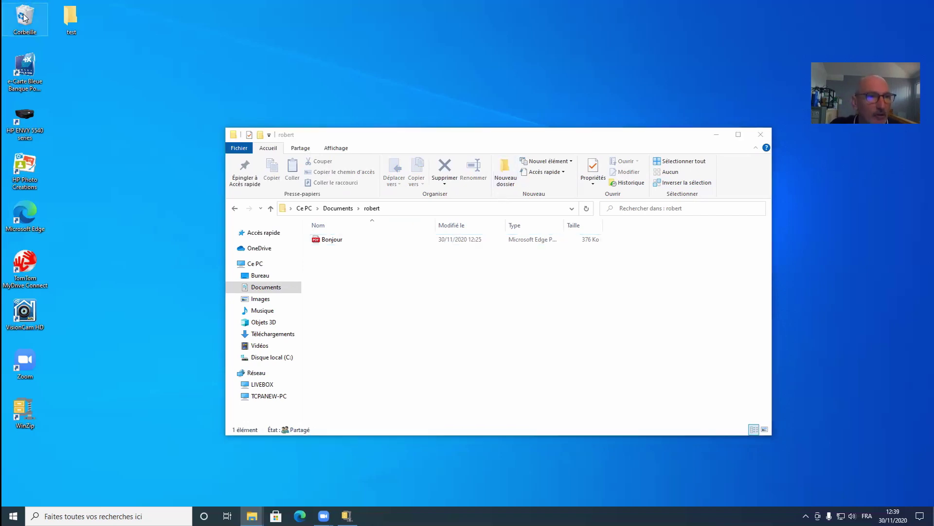
double_click(22, 17)
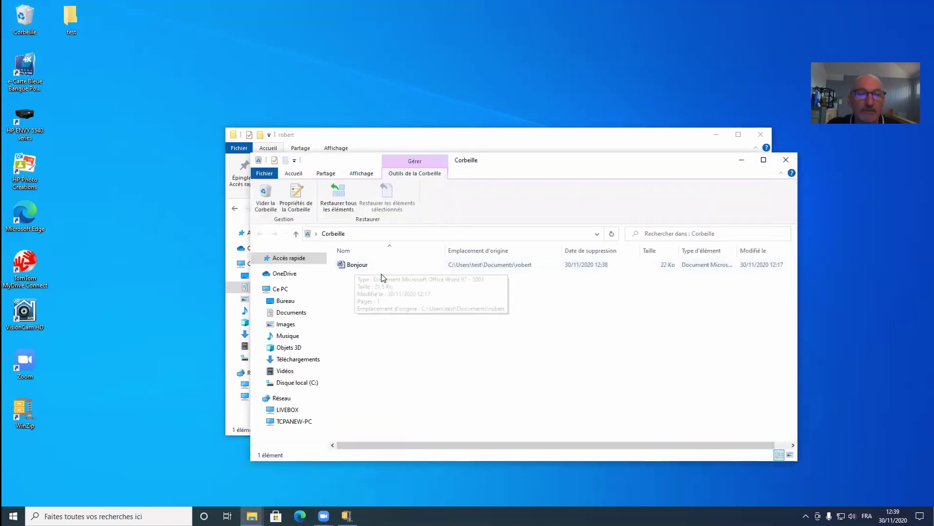
click(358, 265)
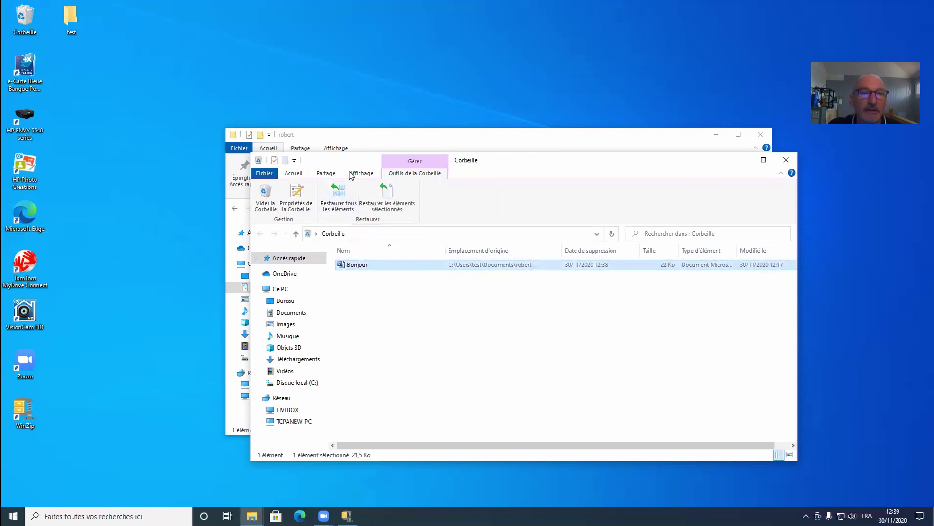
click(342, 195)
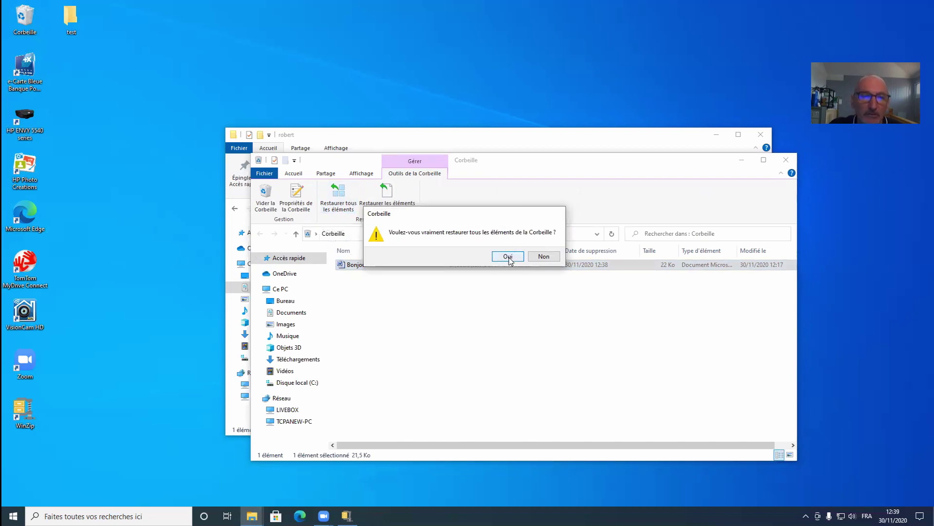
click(509, 258)
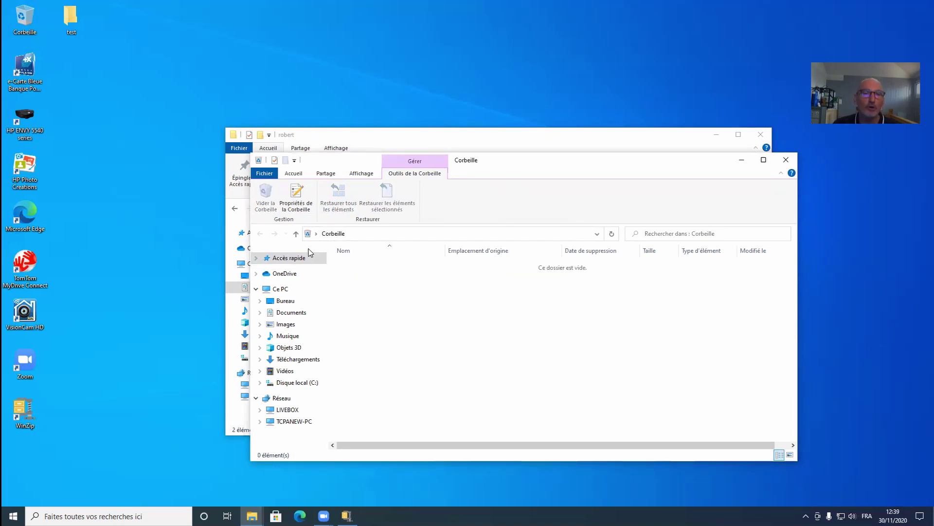
click(786, 160)
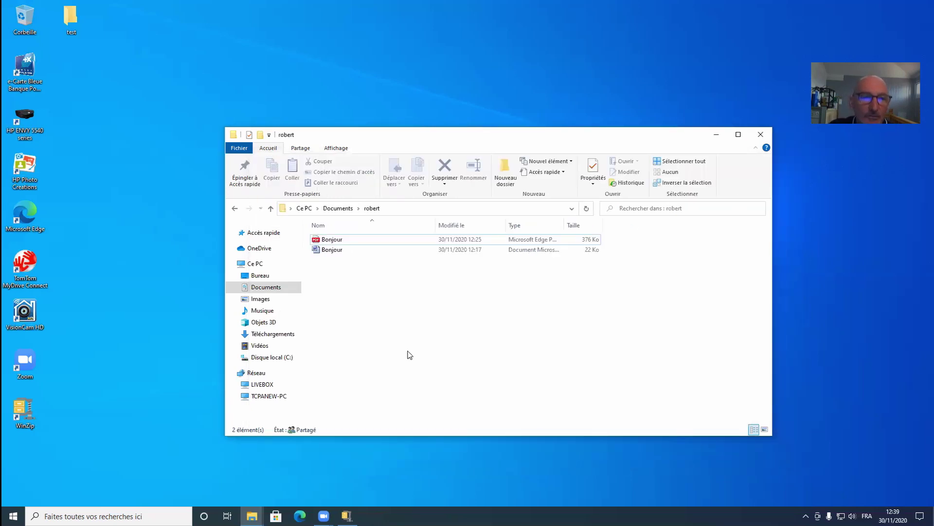
Compare the Icônes moyennes, Liste, Contenu and Détails layouts in the maximized folder window, ending on Détails, and close it.
click(331, 253)
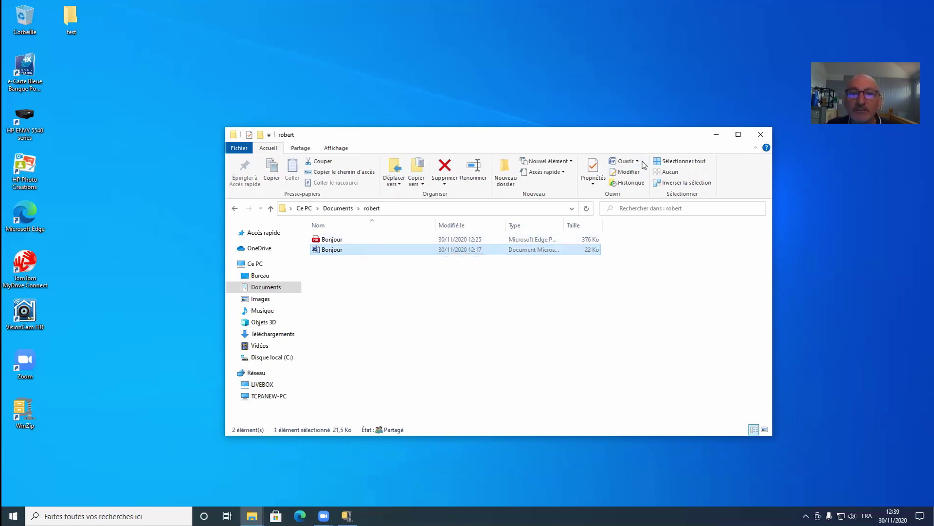
click(739, 137)
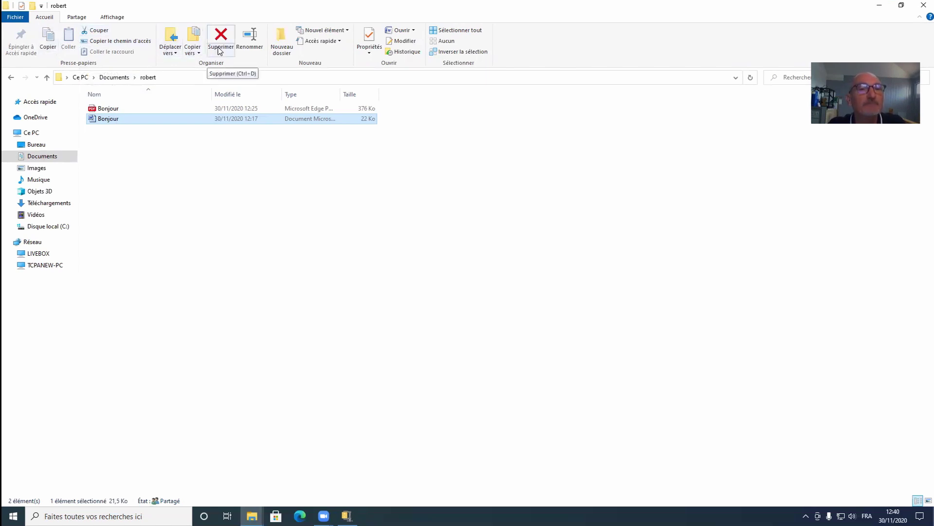
mouse_move(191, 117)
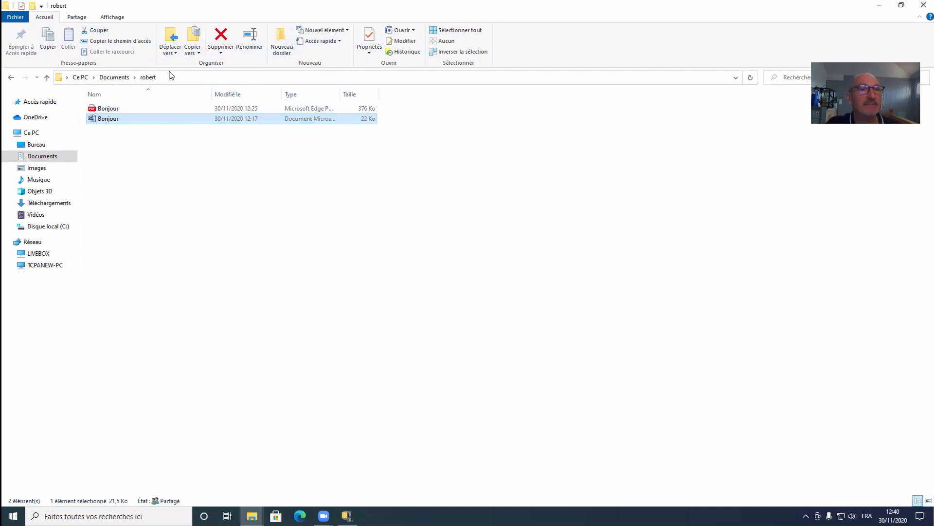
click(113, 18)
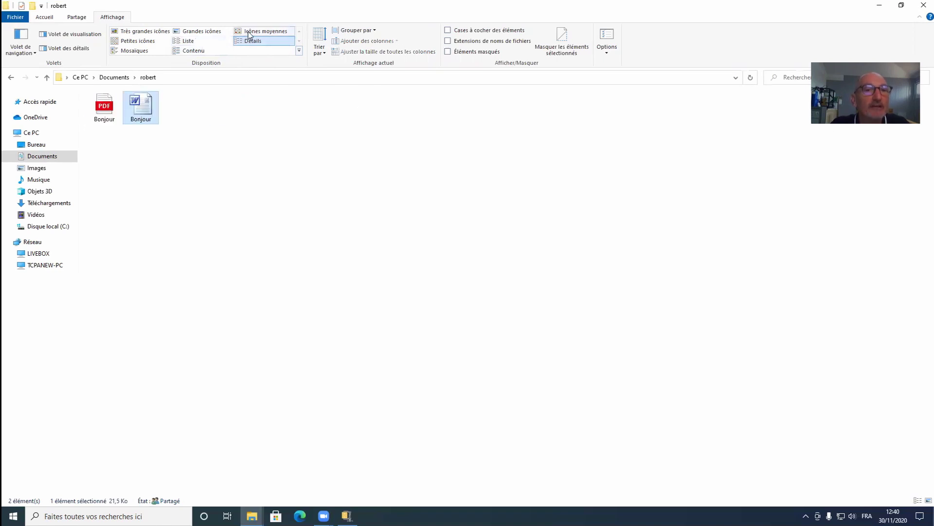
click(263, 31)
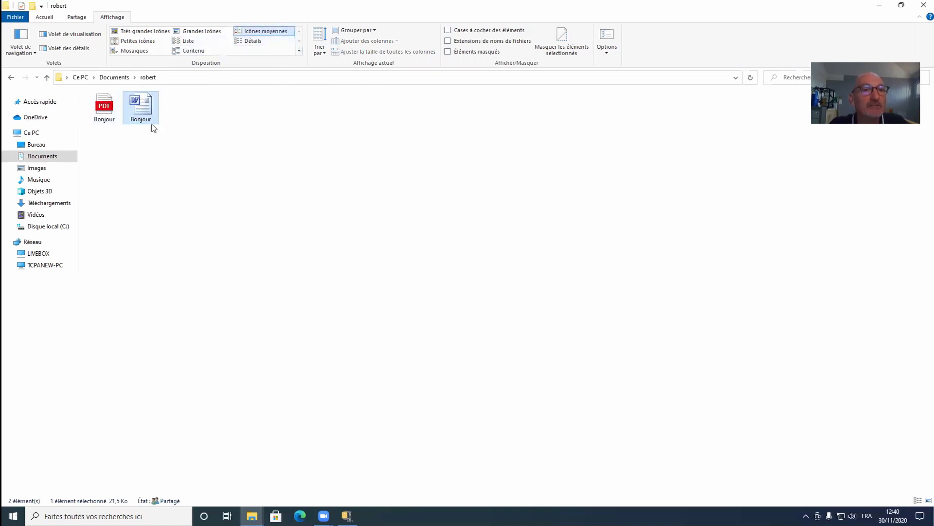
click(191, 41)
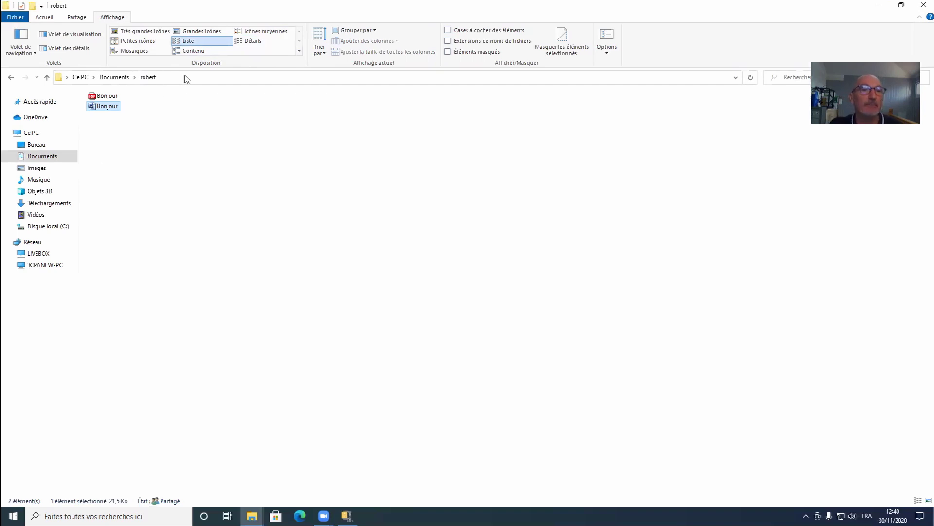
click(204, 53)
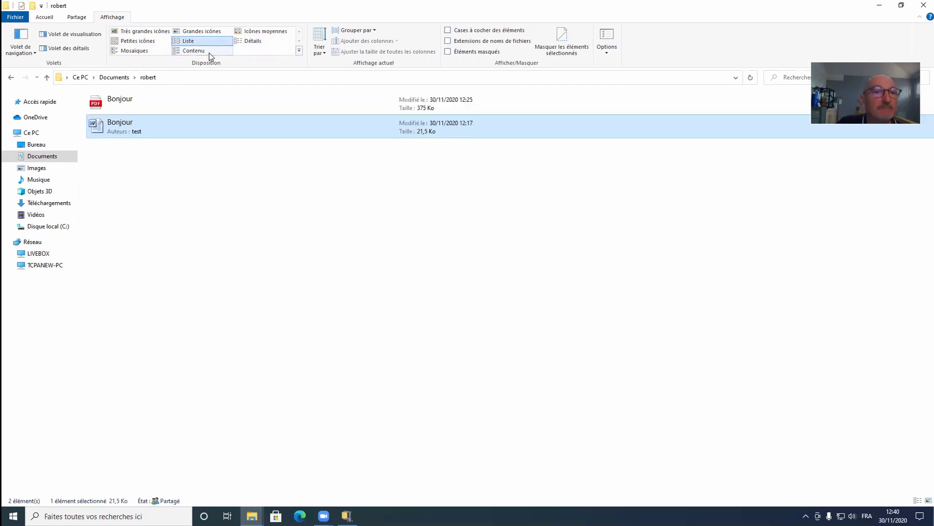
click(196, 50)
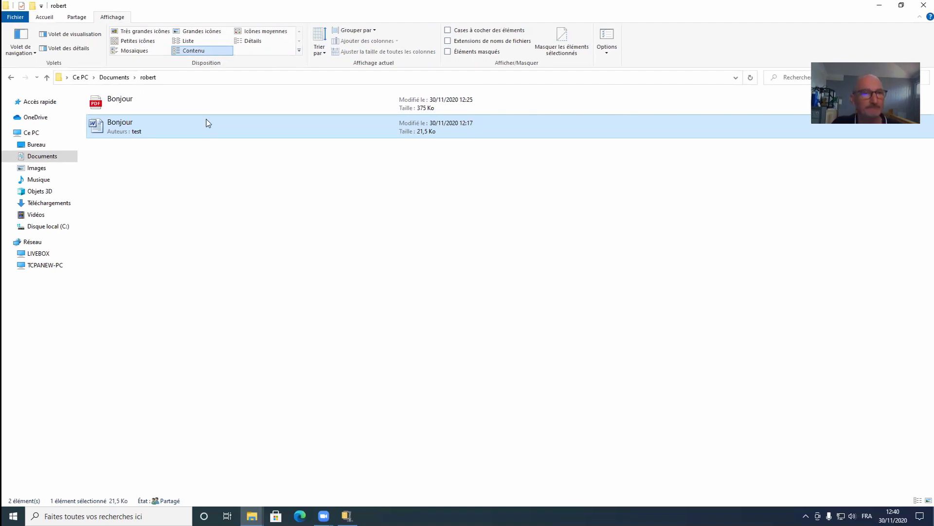
click(254, 43)
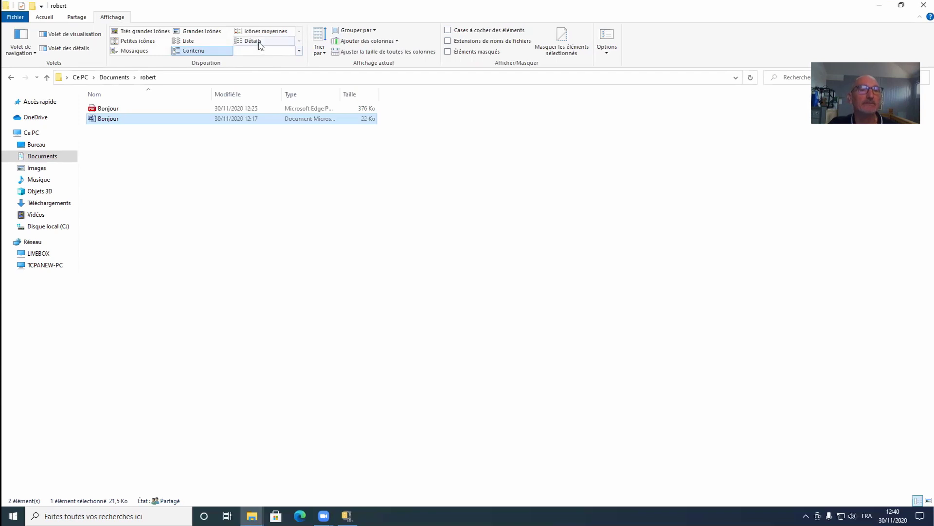
click(258, 44)
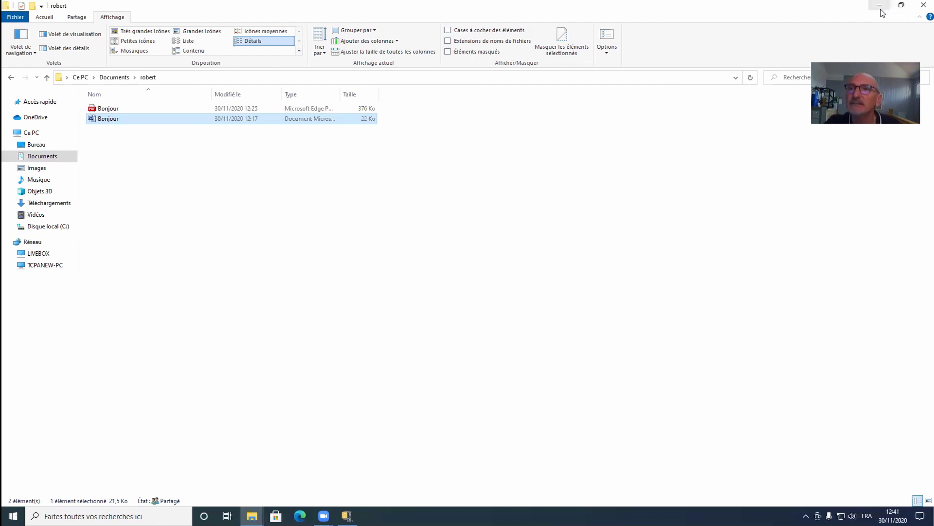
click(923, 6)
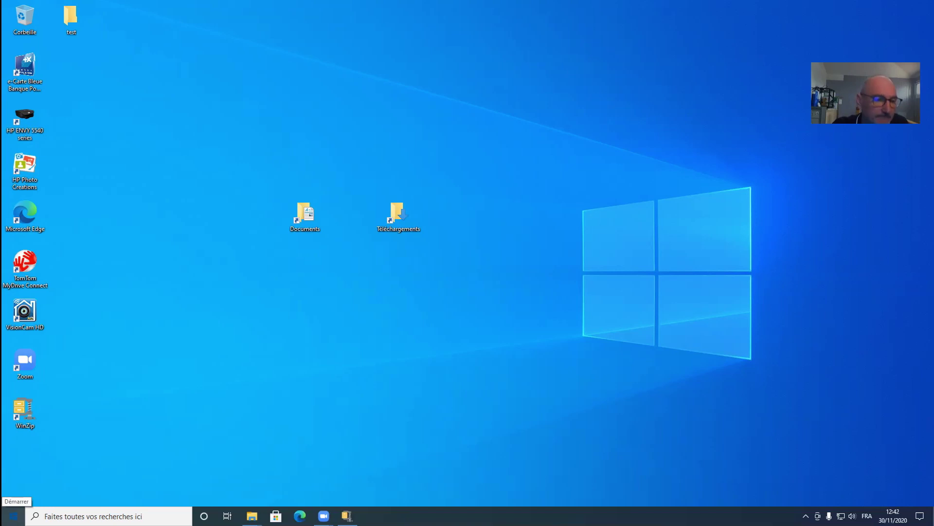
Open the file explorer at Disque local (C:) and search it for *.doc.
right_click(13, 516)
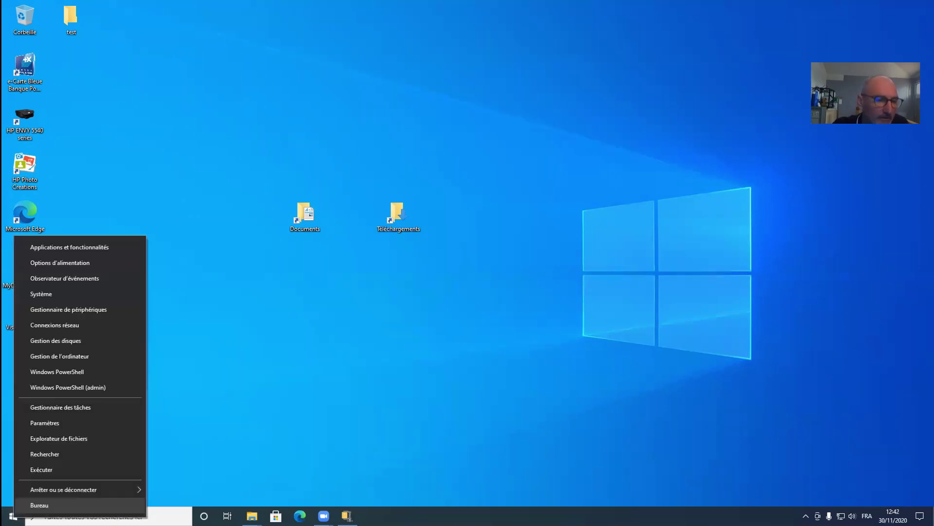
click(57, 439)
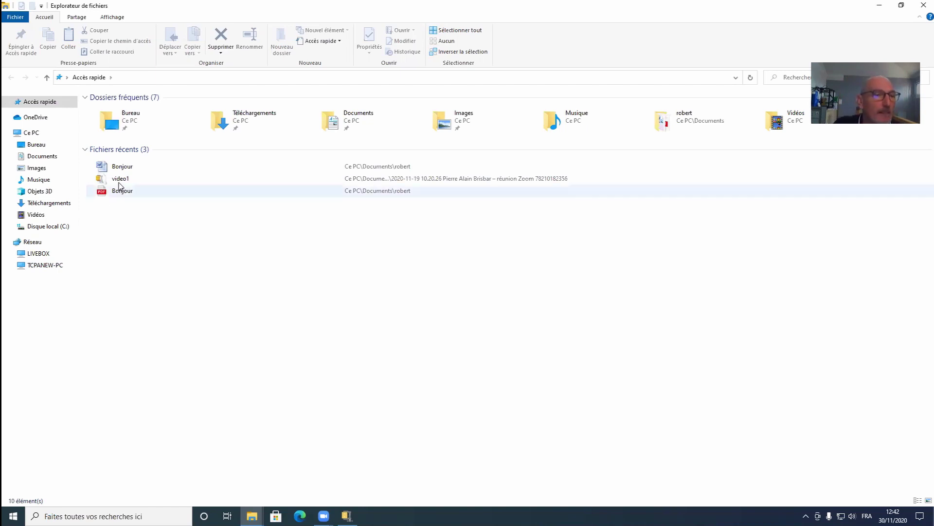
click(52, 230)
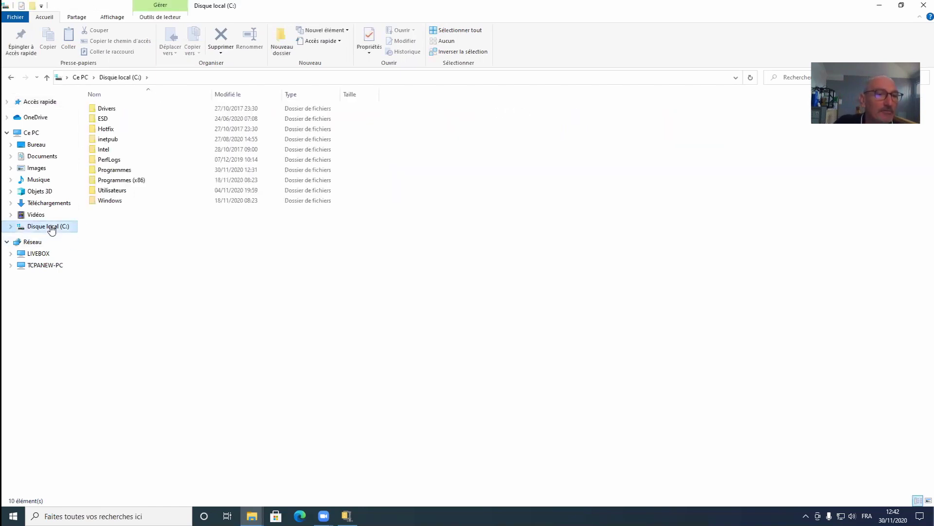
click(799, 76)
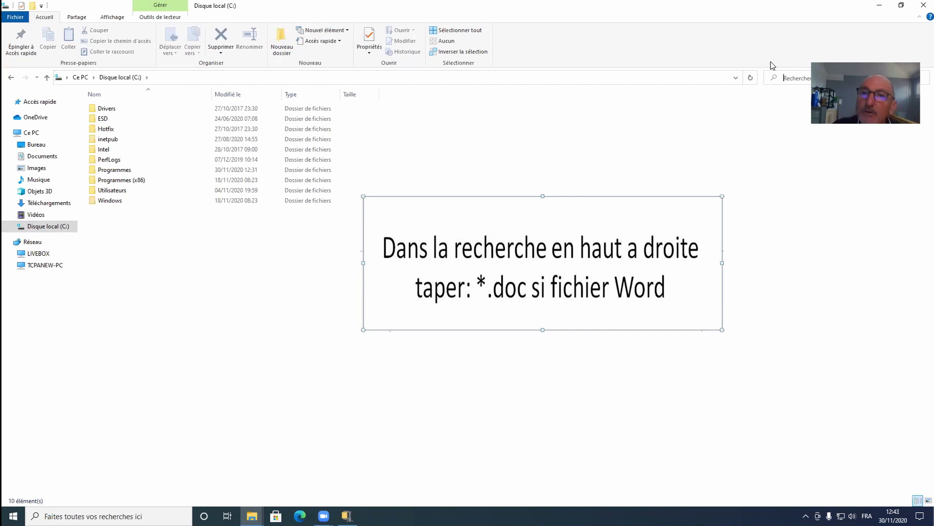
text(*)
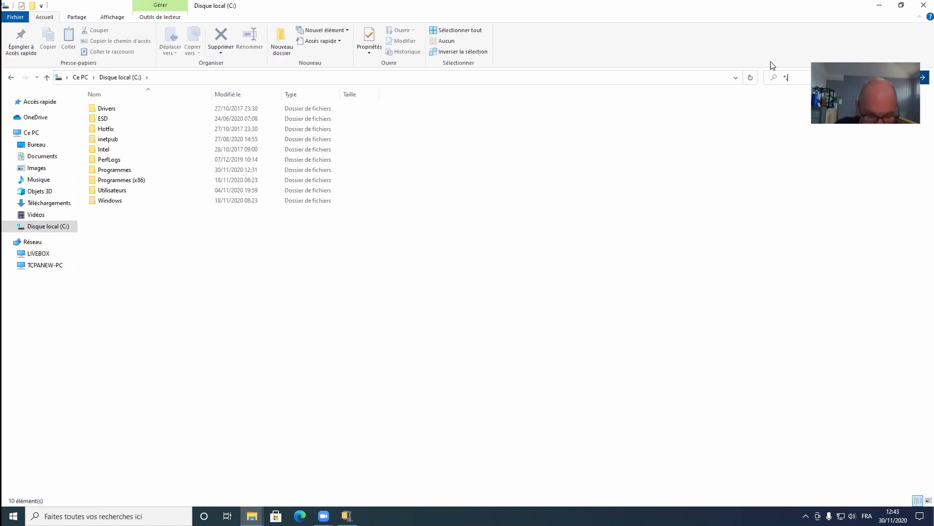
text(.doc)
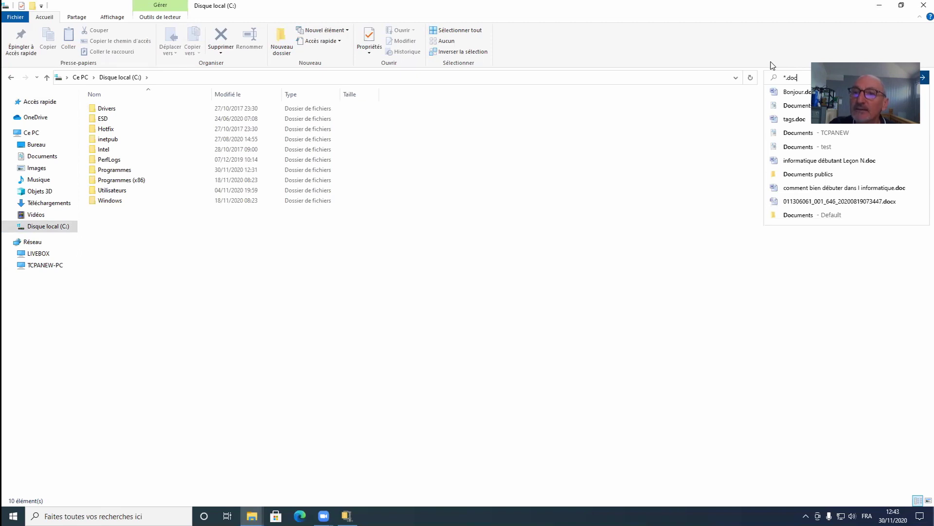
Open the Bonjour document from the search suggestions, then close it and the file explorer window.
click(804, 98)
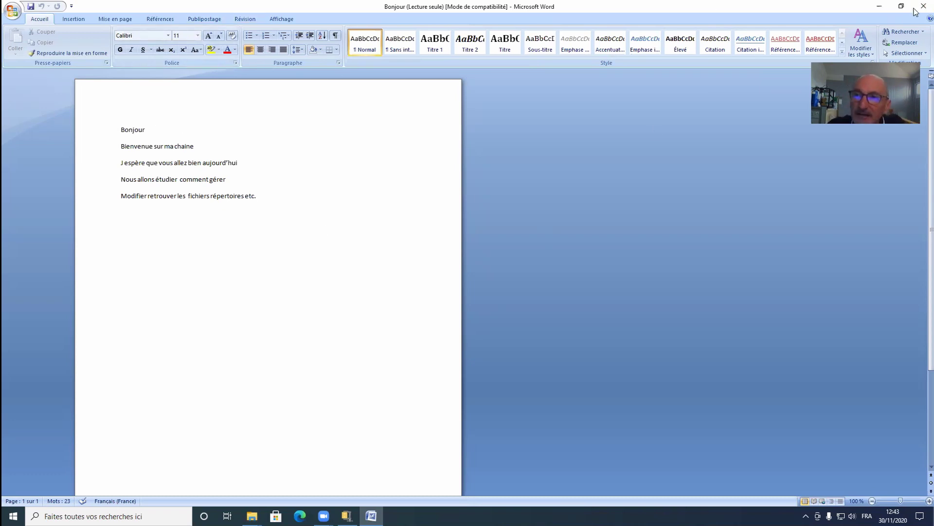
click(923, 7)
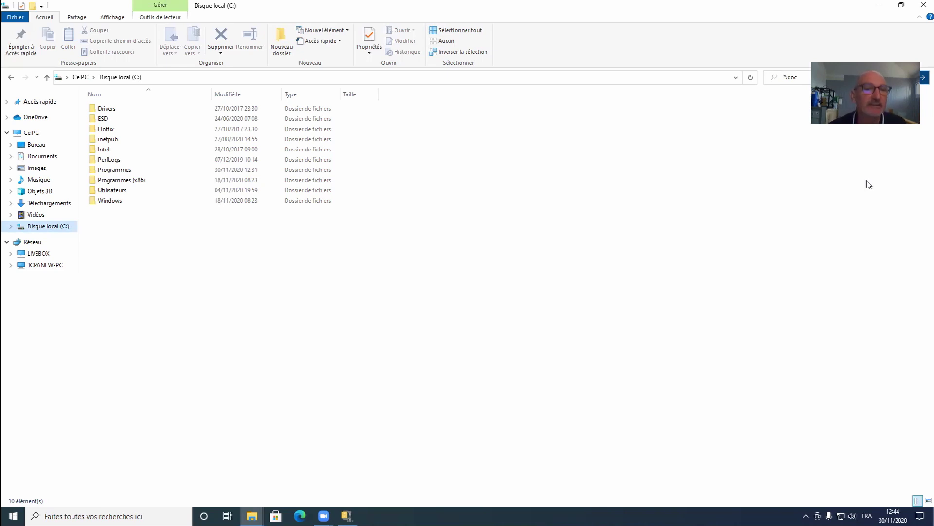
click(924, 5)
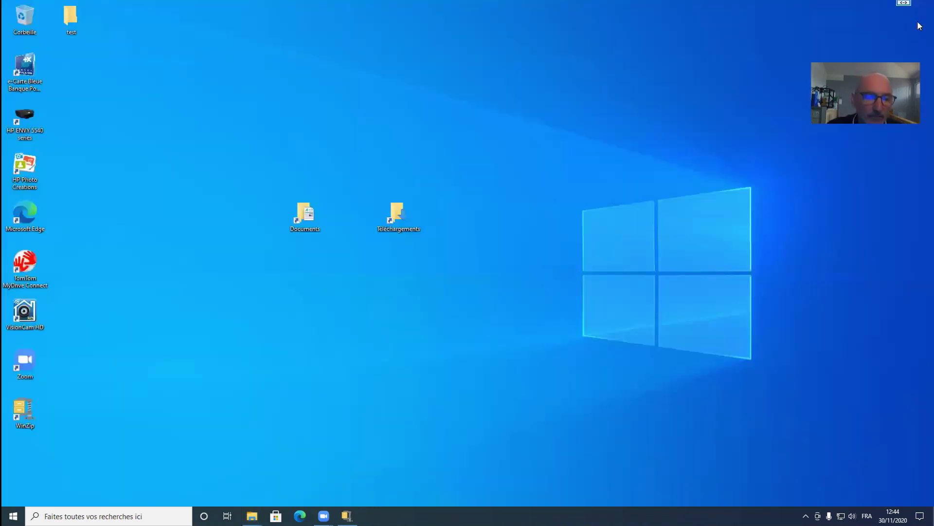